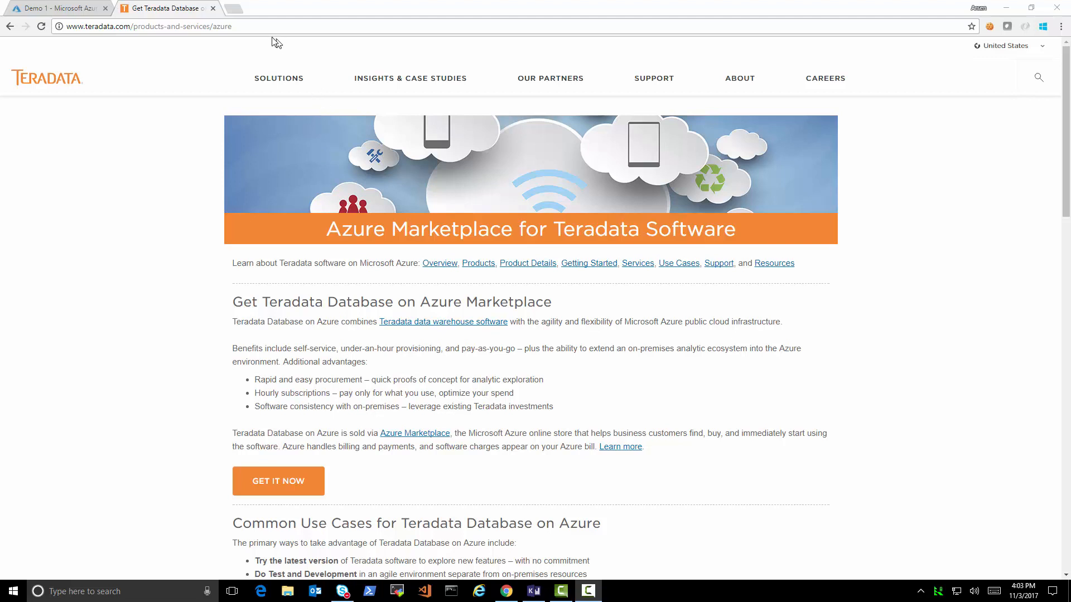
# - Select the current page's web address
pyautogui.click(84, 27)
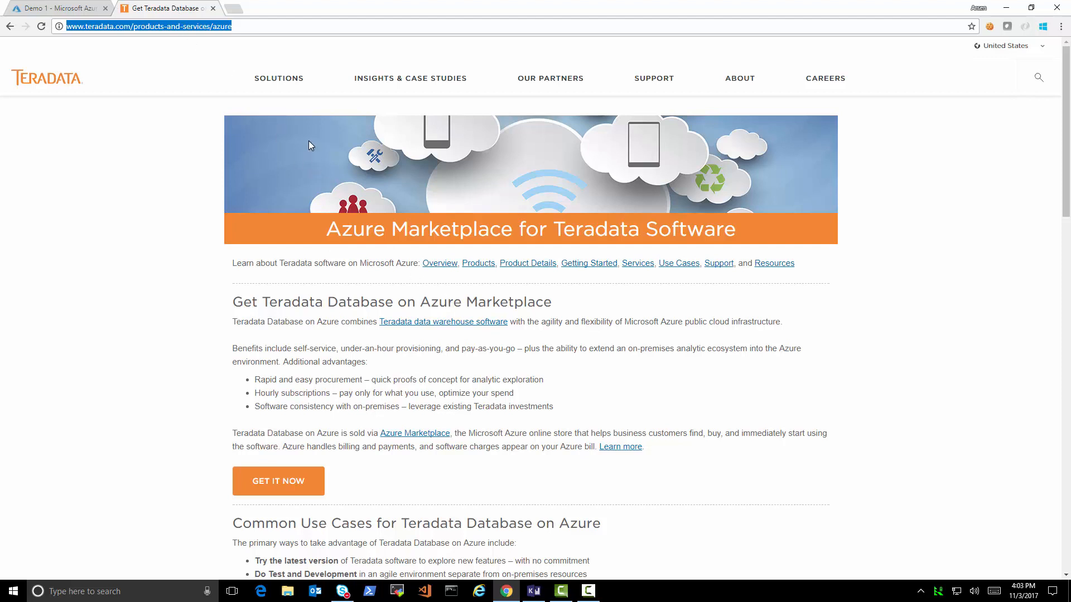
pyautogui.scroll(-2, 473, 345)
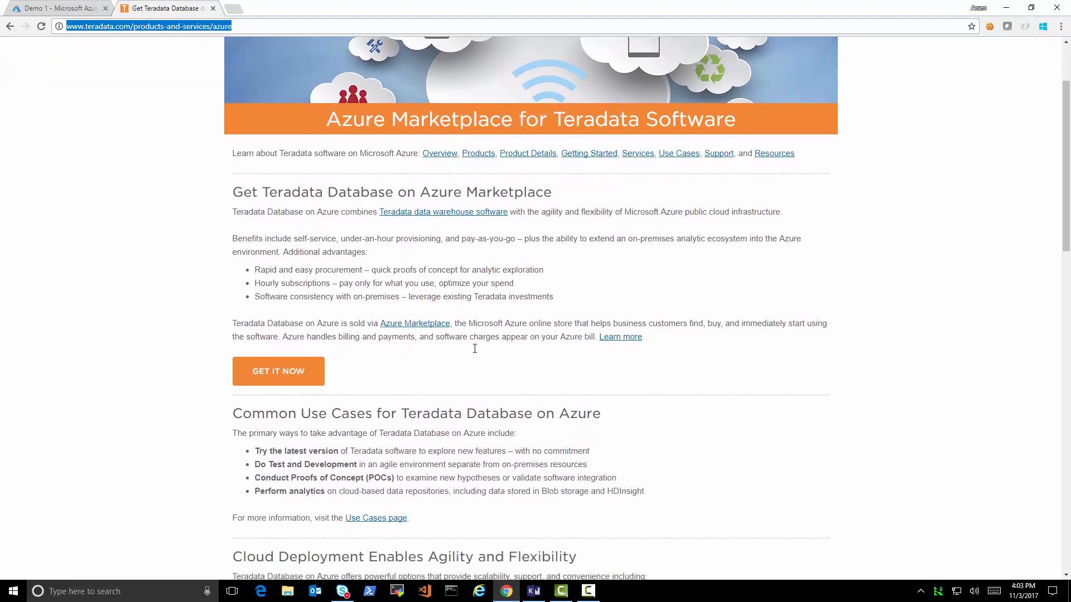
pyautogui.scroll(1, 475, 349)
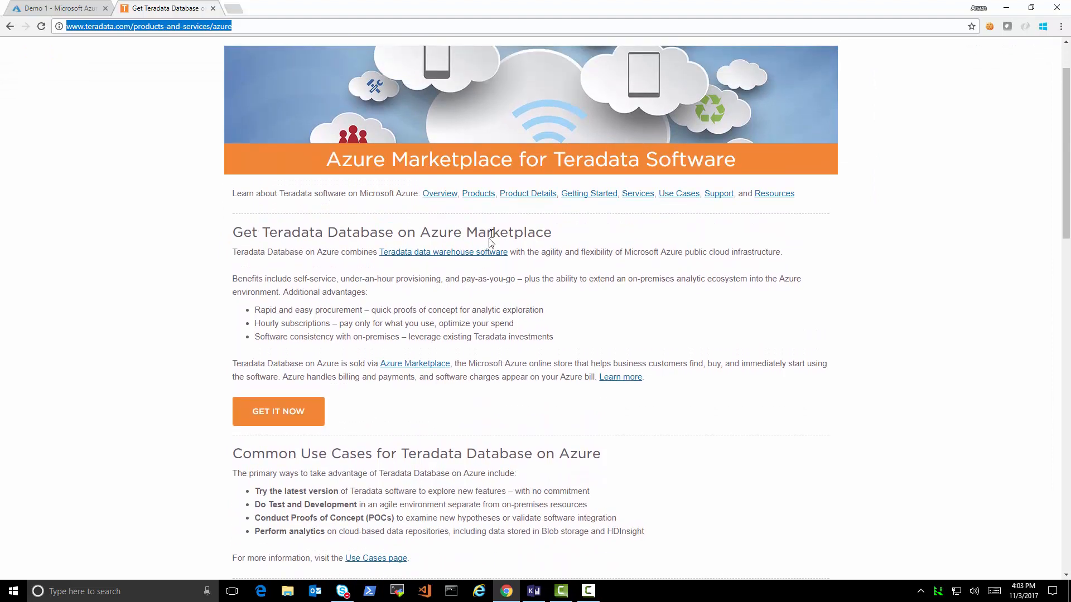
# - Open and read through the Teradata products on Azure page
pyautogui.click(482, 195)
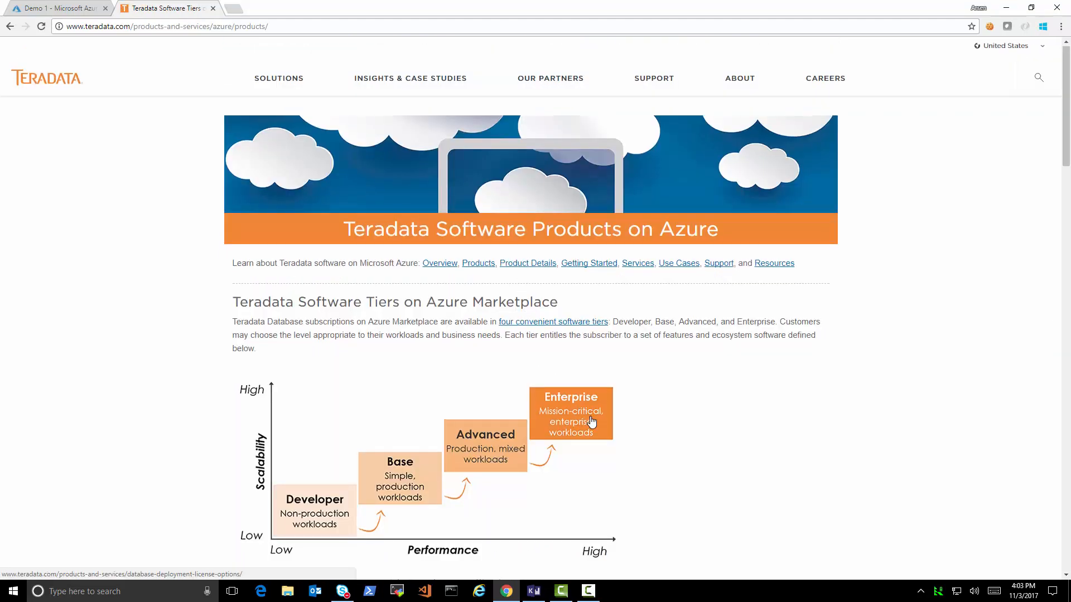
pyautogui.scroll(-3, 591, 422)
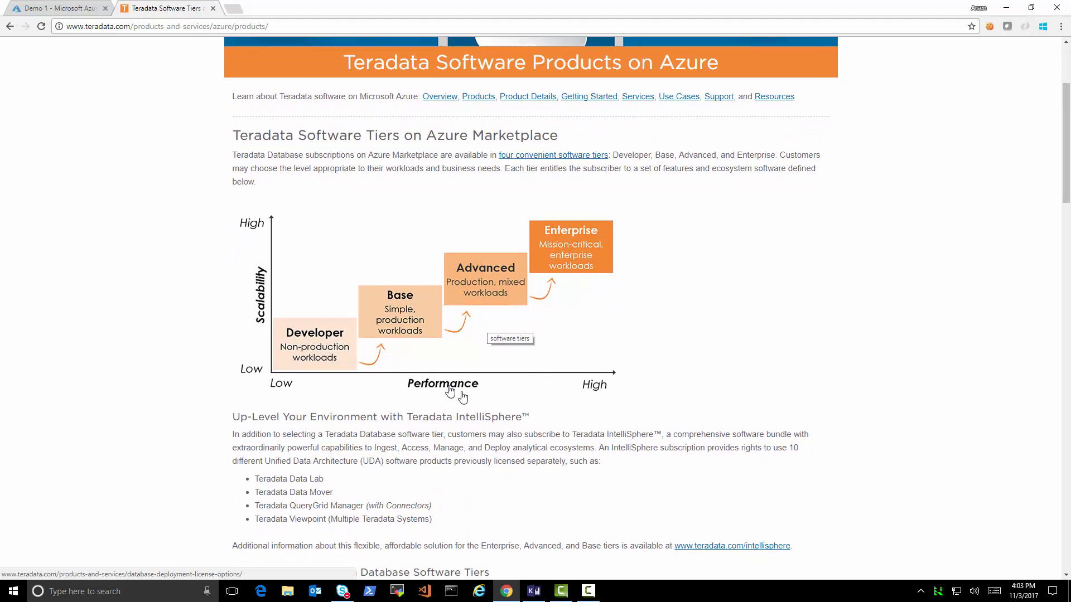
pyautogui.scroll(-3, 485, 413)
pyautogui.scroll(-4, 491, 418)
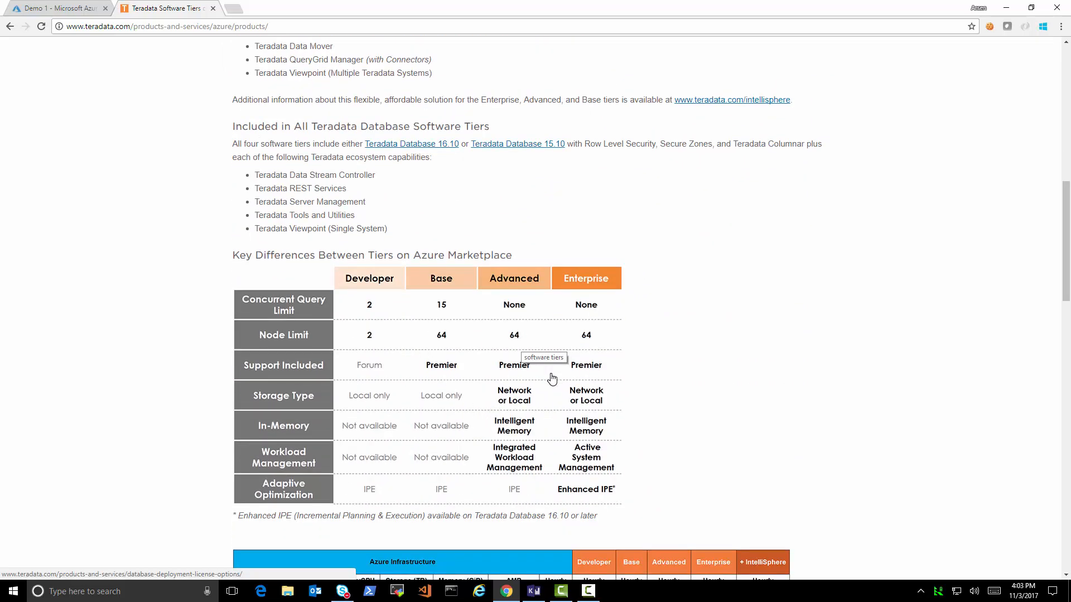
pyautogui.scroll(-3, 682, 466)
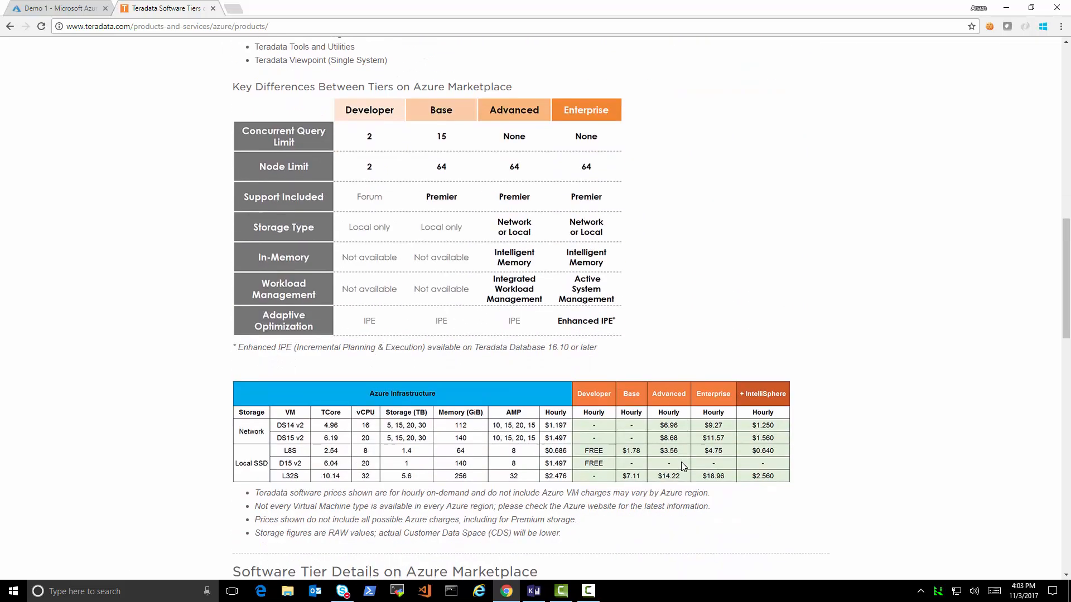
pyautogui.scroll(-1, 682, 466)
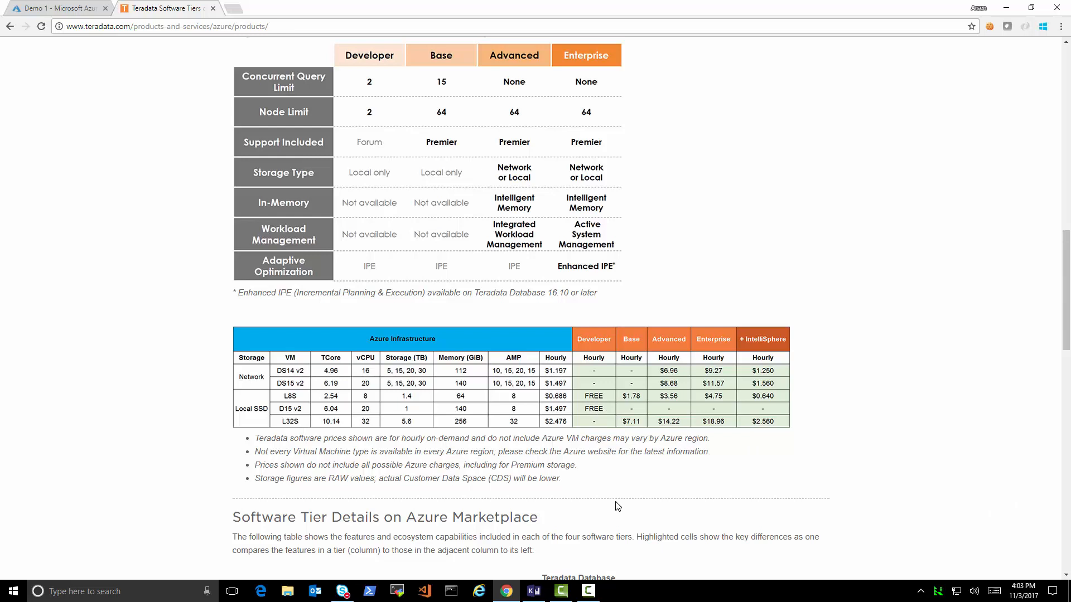
pyautogui.scroll(-3, 618, 506)
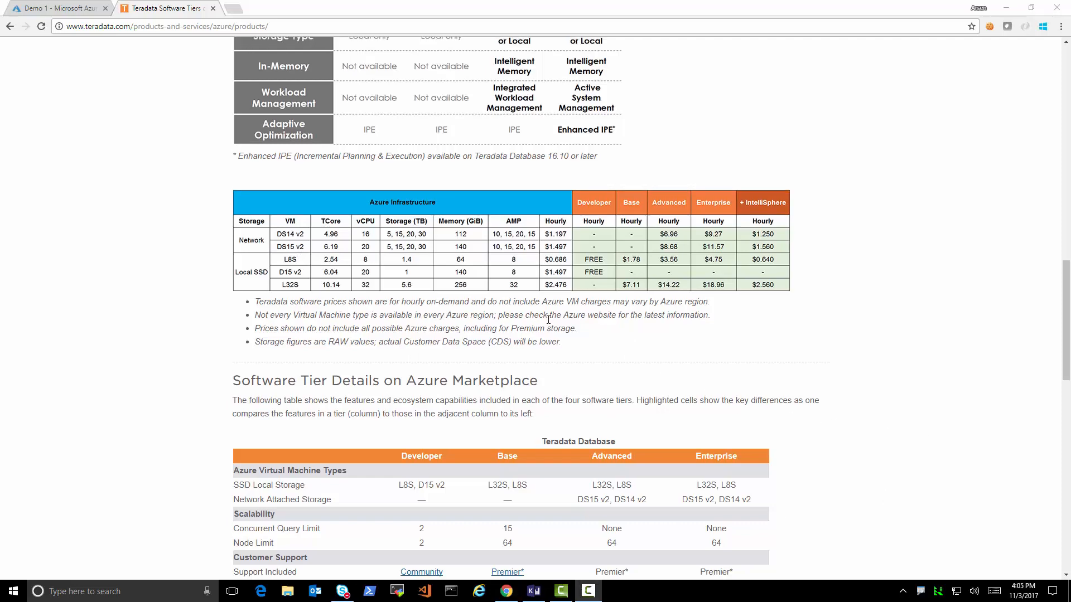
pyautogui.scroll(15, 552, 318)
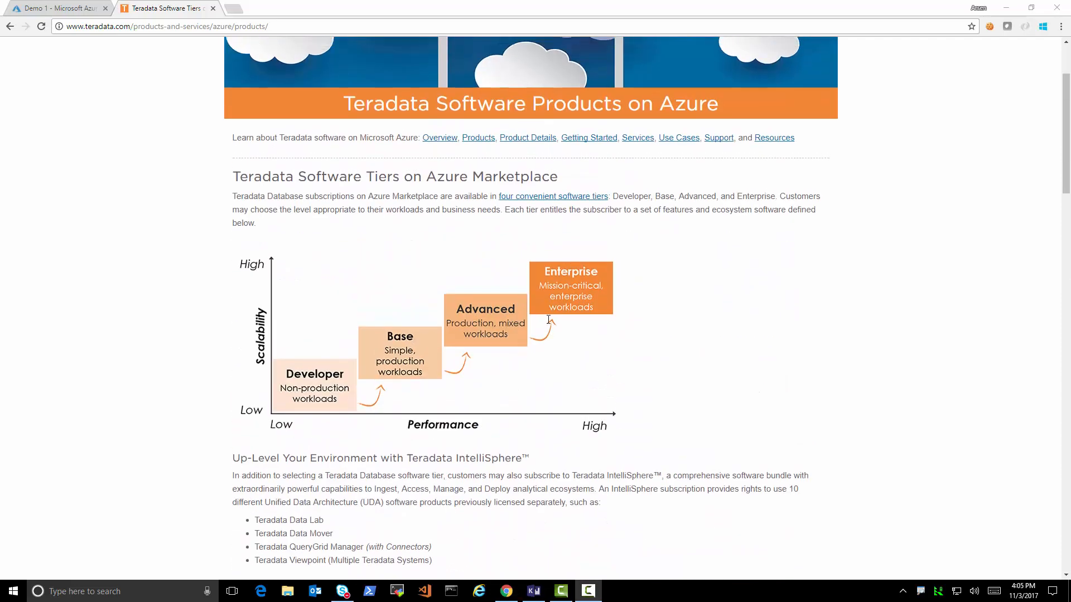
pyautogui.scroll(2, 548, 319)
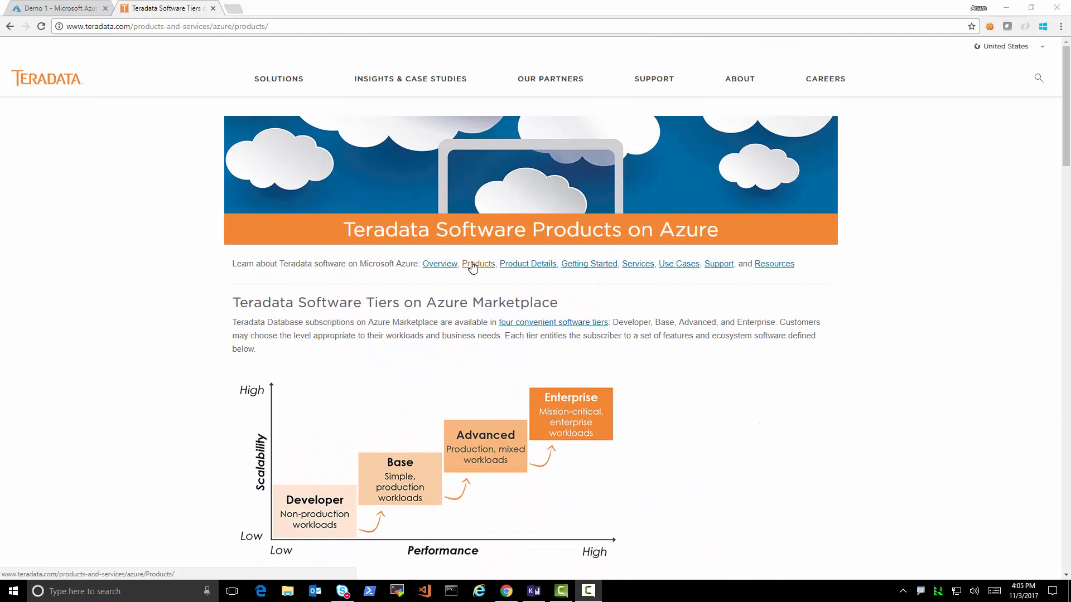
# - Return to the Azure overview and open the Teradata Database listing in Azure Marketplace
pyautogui.click(450, 268)
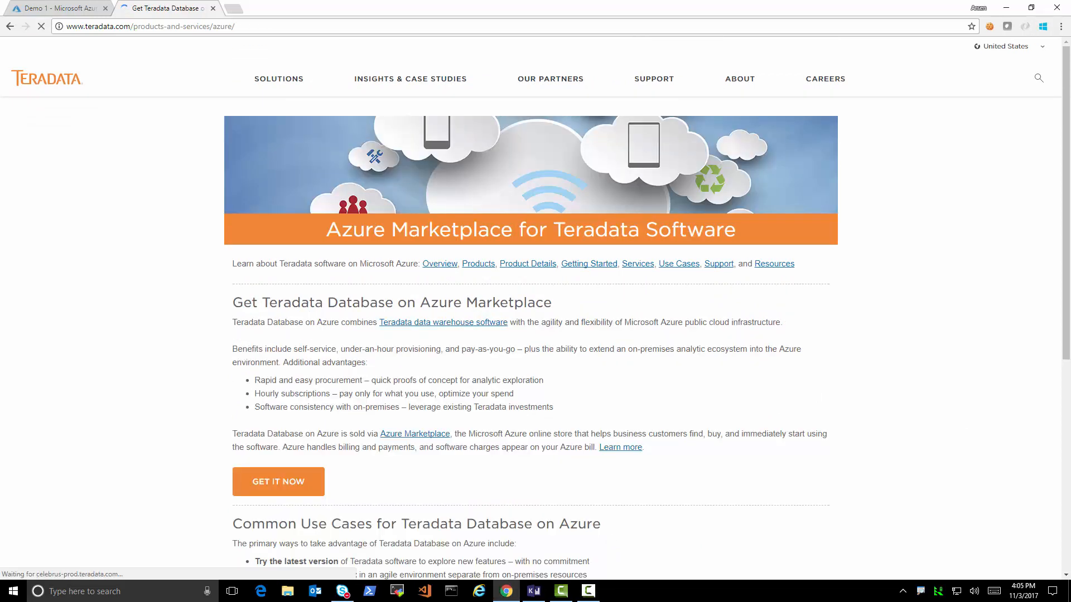
pyautogui.click(289, 484)
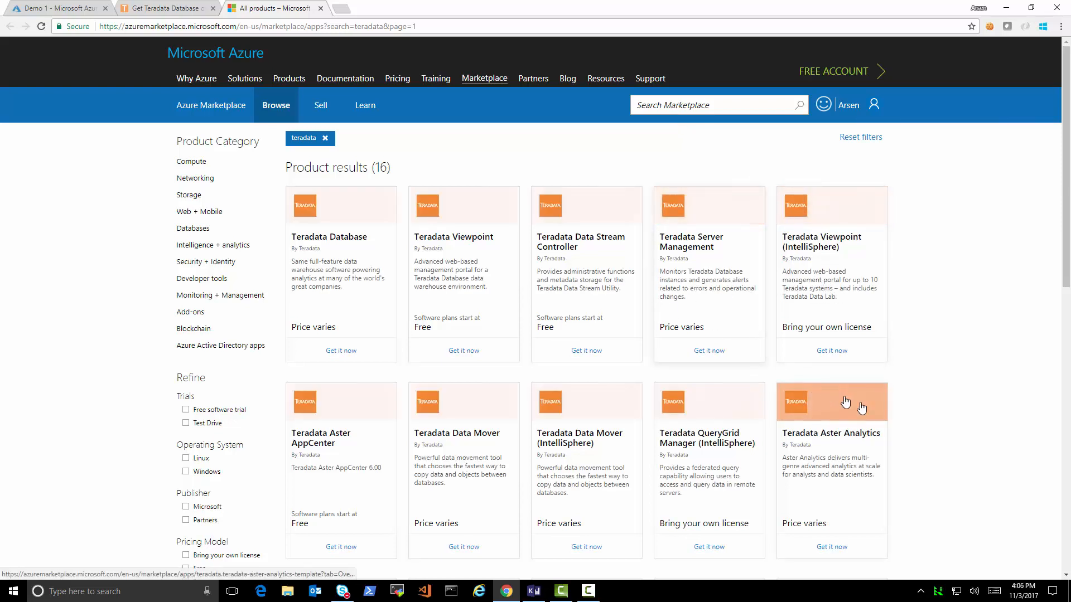
pyautogui.click(358, 213)
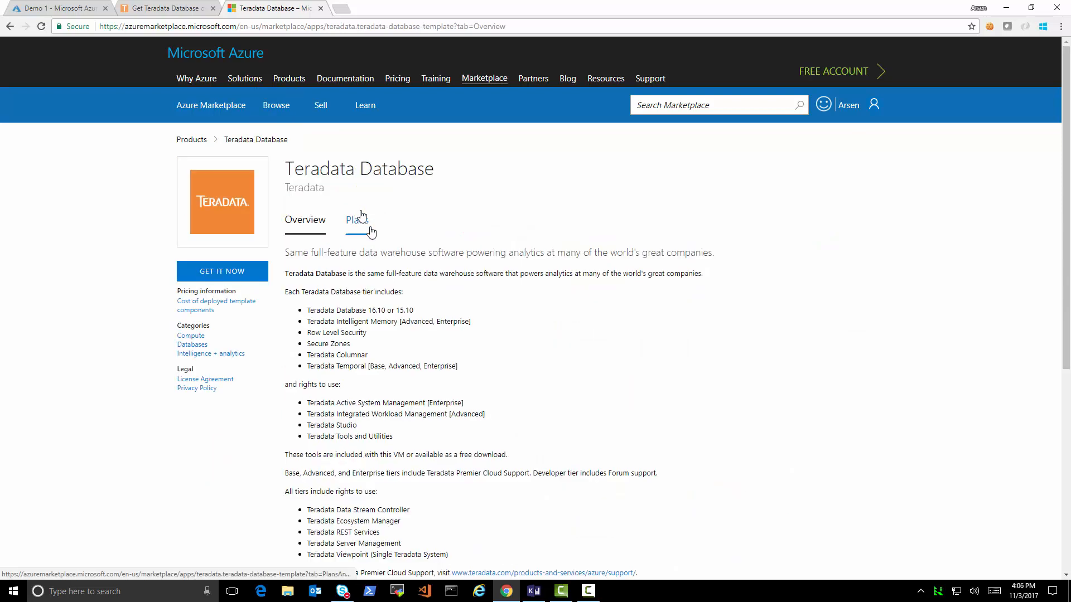
pyautogui.scroll(-3, 392, 266)
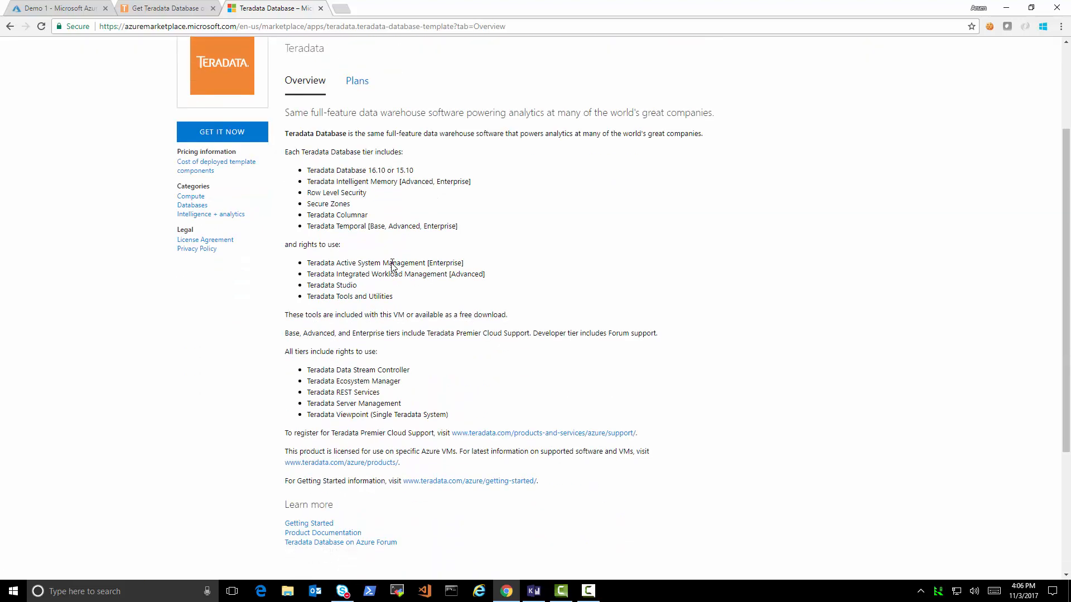
pyautogui.scroll(3, 392, 266)
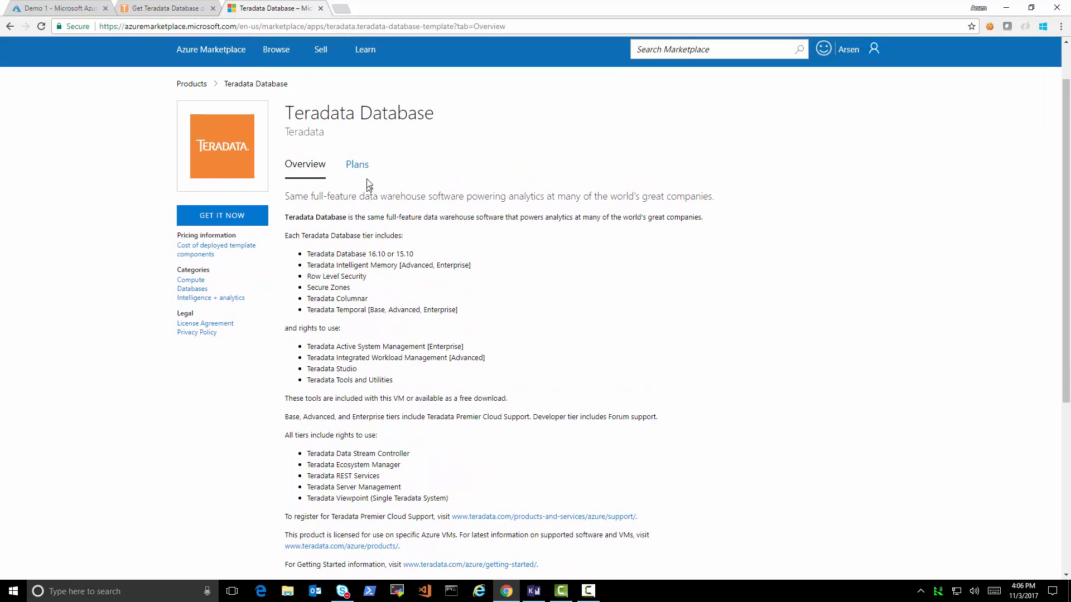
# - Review the Plans prerequisites, highlighting the 128-core quota recommendation, then choose GET IT NOW
pyautogui.click(358, 165)
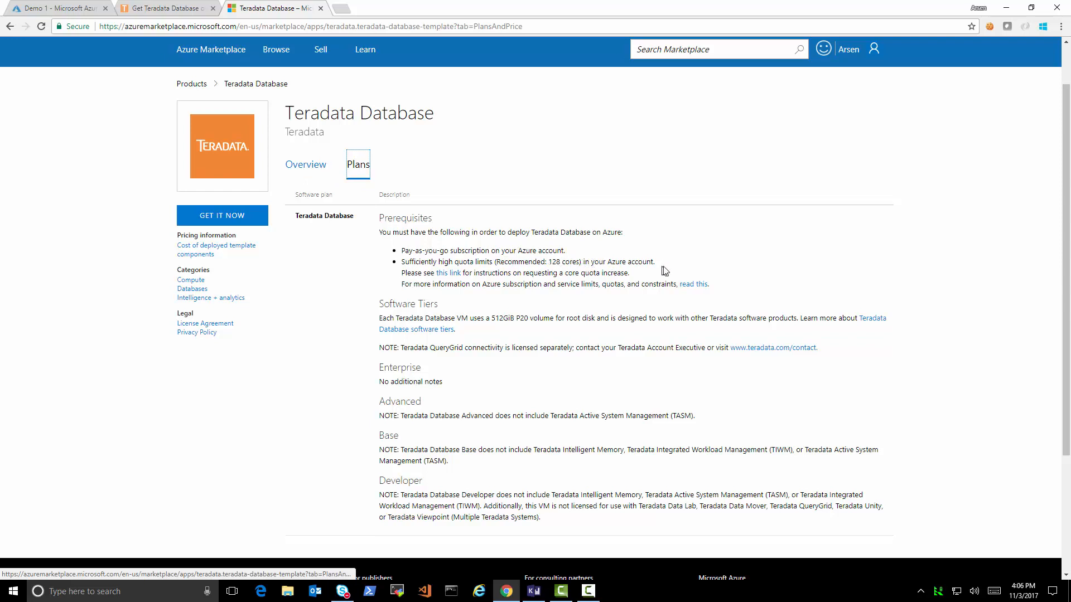
pyautogui.moveTo(658, 262); pyautogui.dragTo(505, 262)
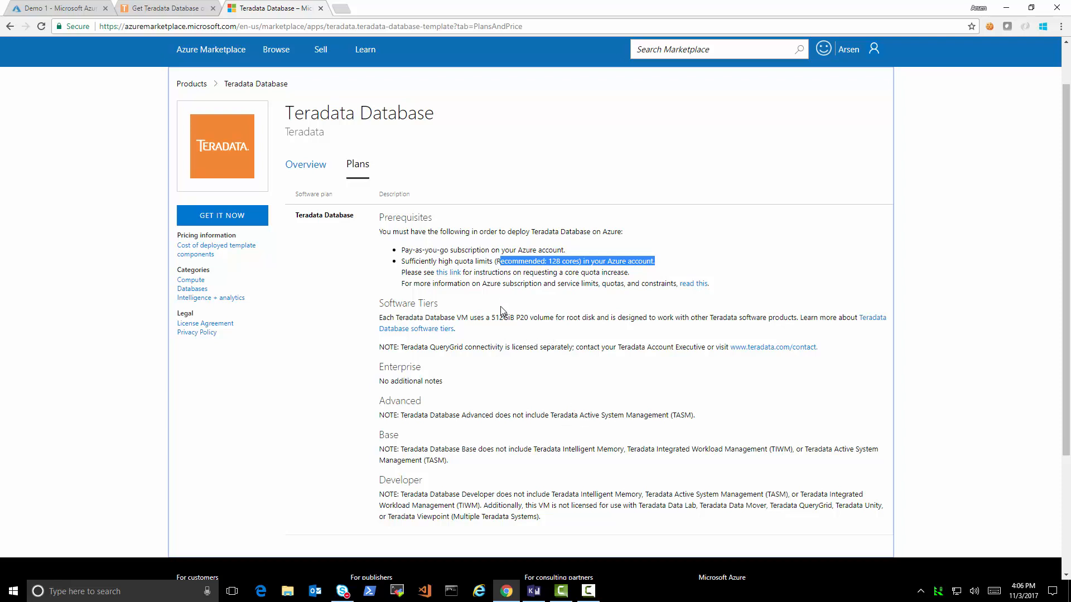
pyautogui.scroll(-2, 580, 345)
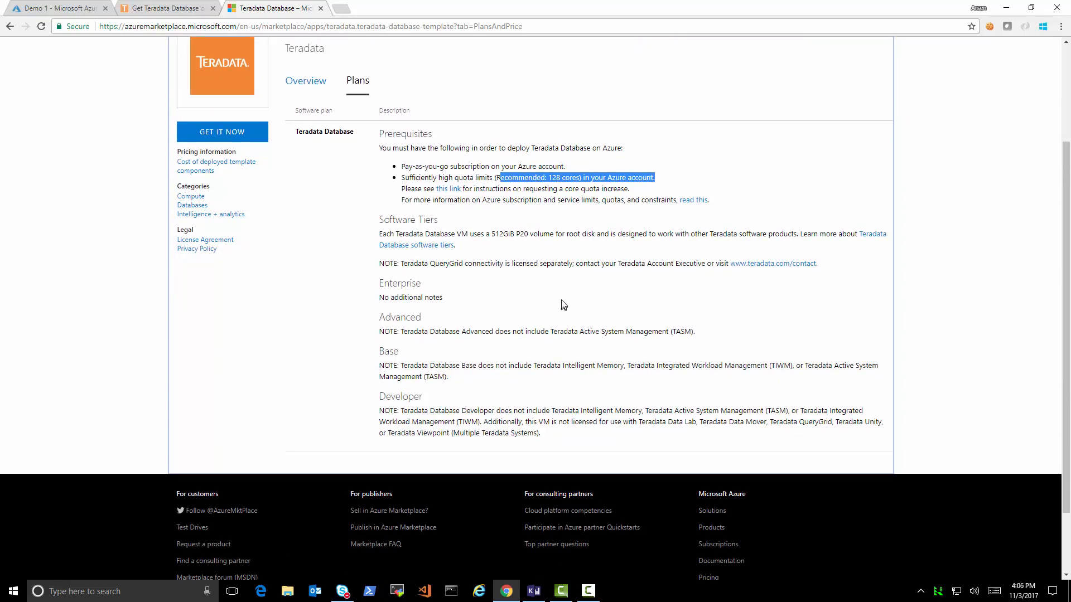
pyautogui.scroll(2, 223, 184)
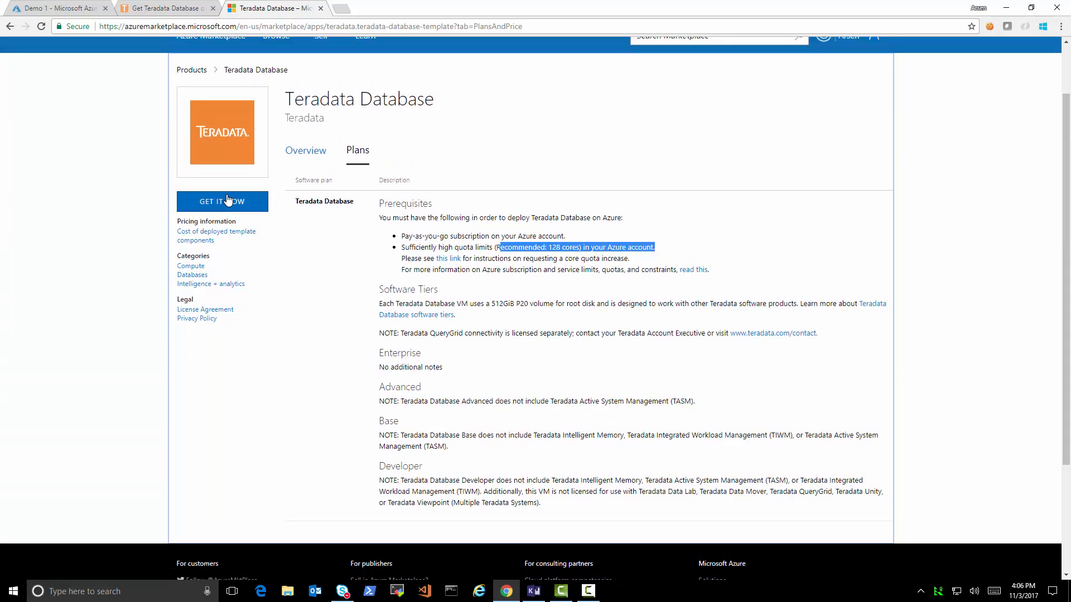
pyautogui.click(228, 201)
# - Continue to the portal, create the Teradata Database deployment, and dismiss both credit notifications
pyautogui.click(673, 394)
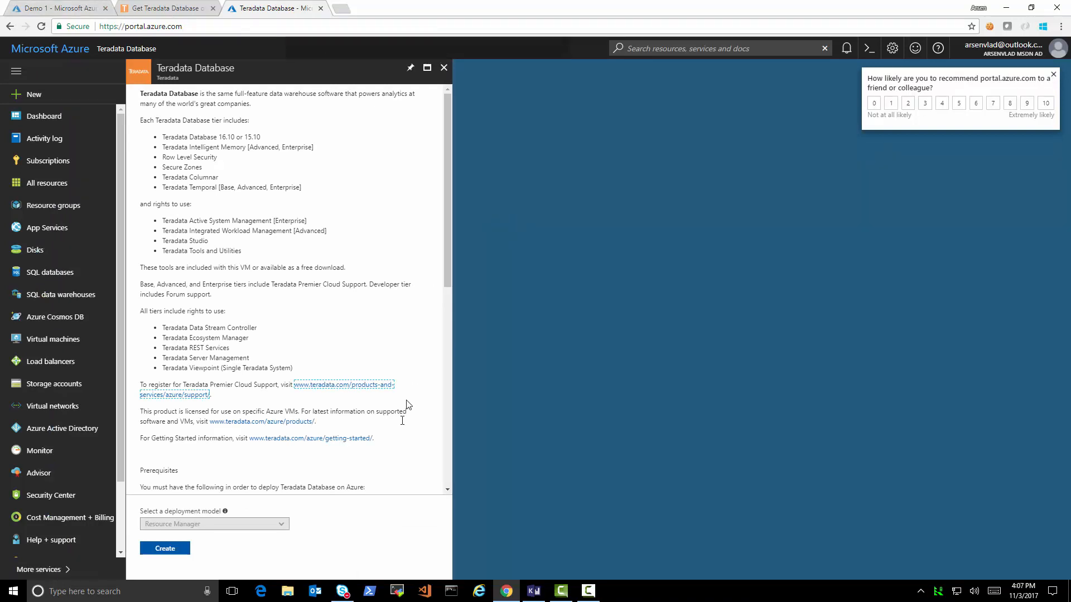
pyautogui.click(168, 550)
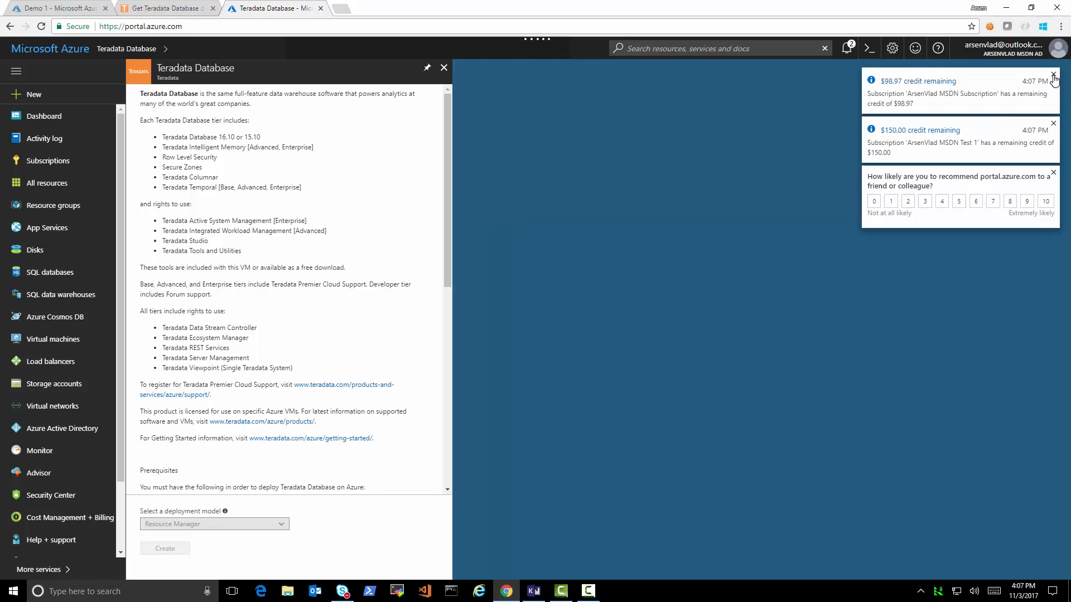
pyautogui.click(1054, 75)
pyautogui.click(1053, 75)
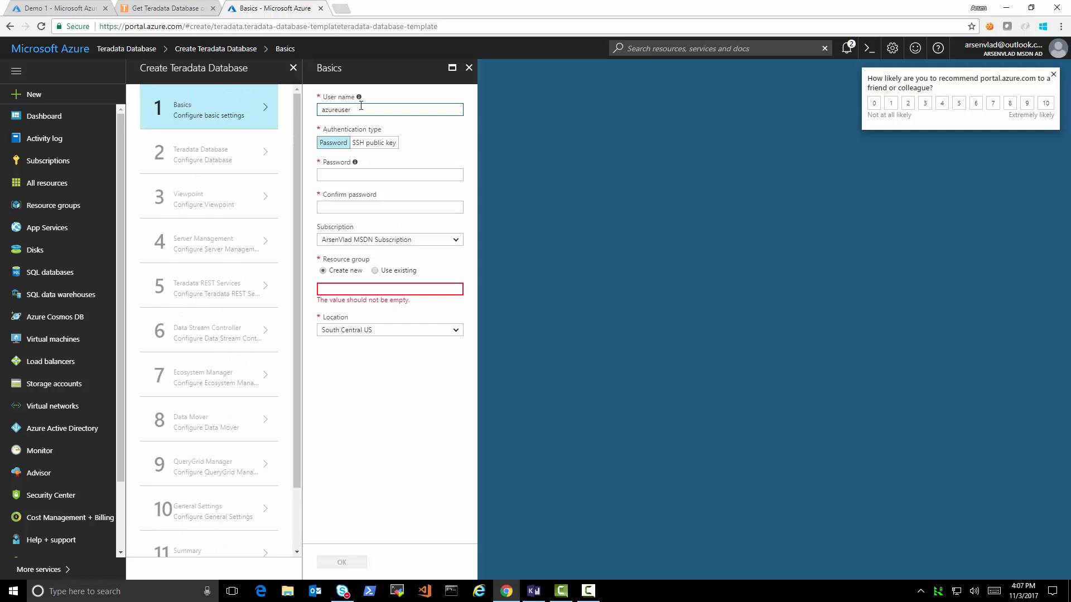
# - Enter the VM password, keep the first subscription, and name the new resource group avteradata1
pyautogui.moveTo(358, 99)
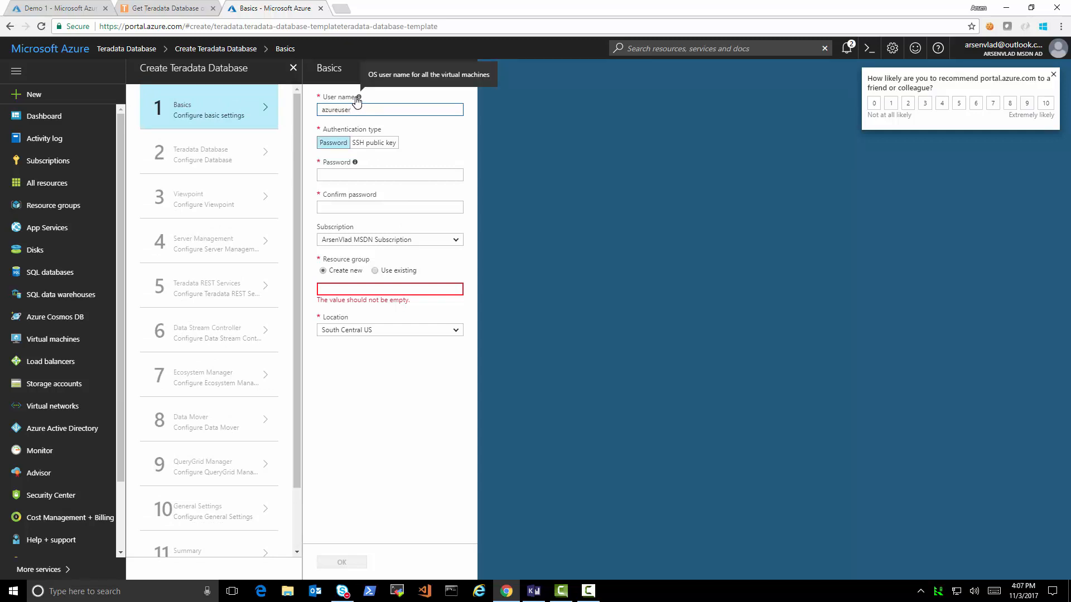
pyautogui.click(365, 173)
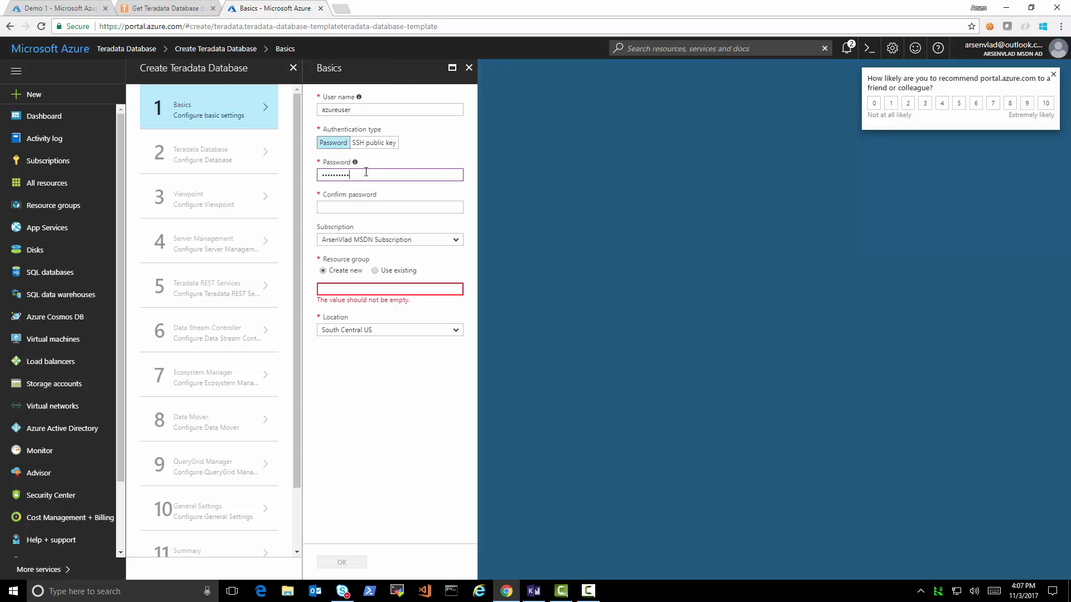
pyautogui.write('**')
pyautogui.press('Tab')
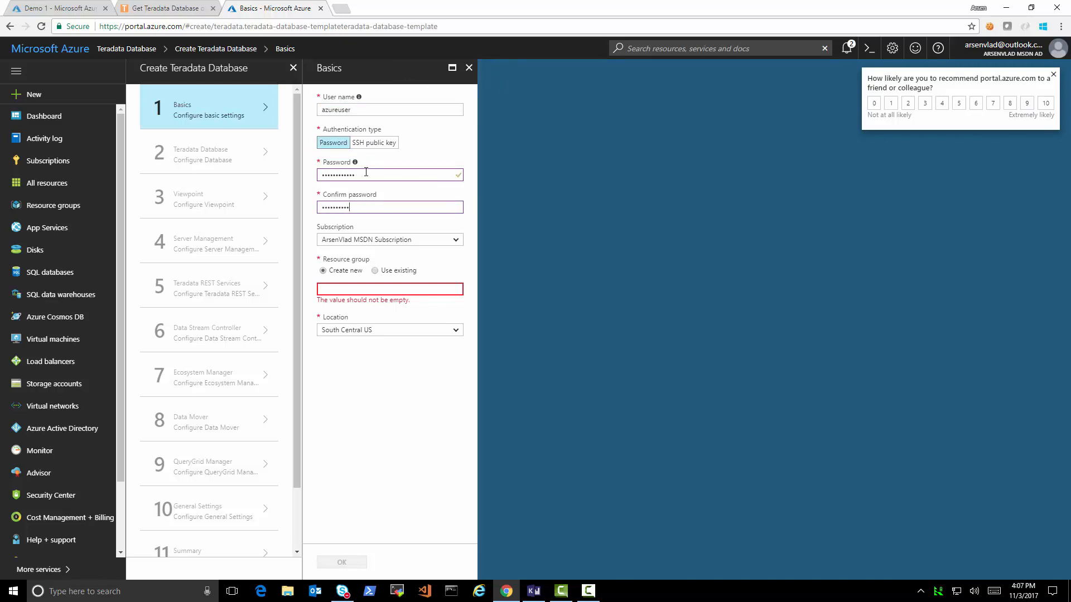
pyautogui.click(456, 240)
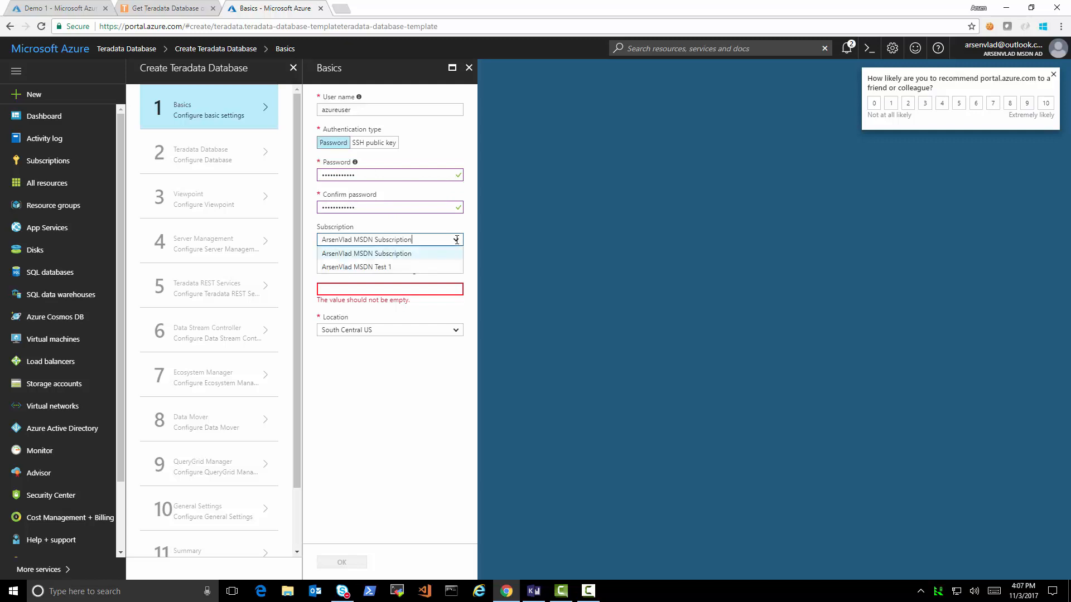
pyautogui.click(421, 254)
pyautogui.click(348, 290)
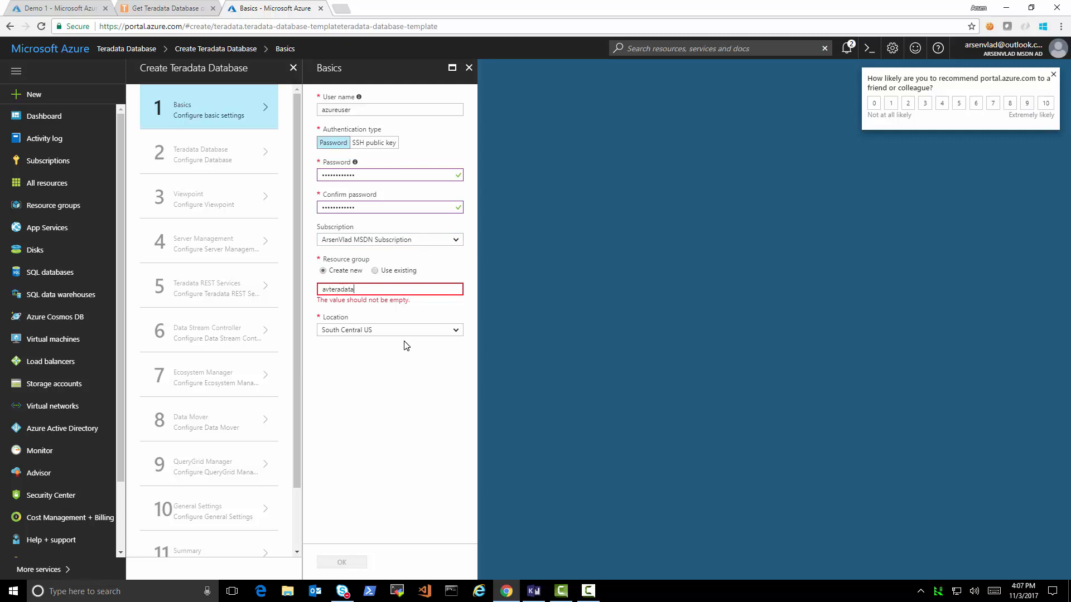
pyautogui.write('avteradata1')
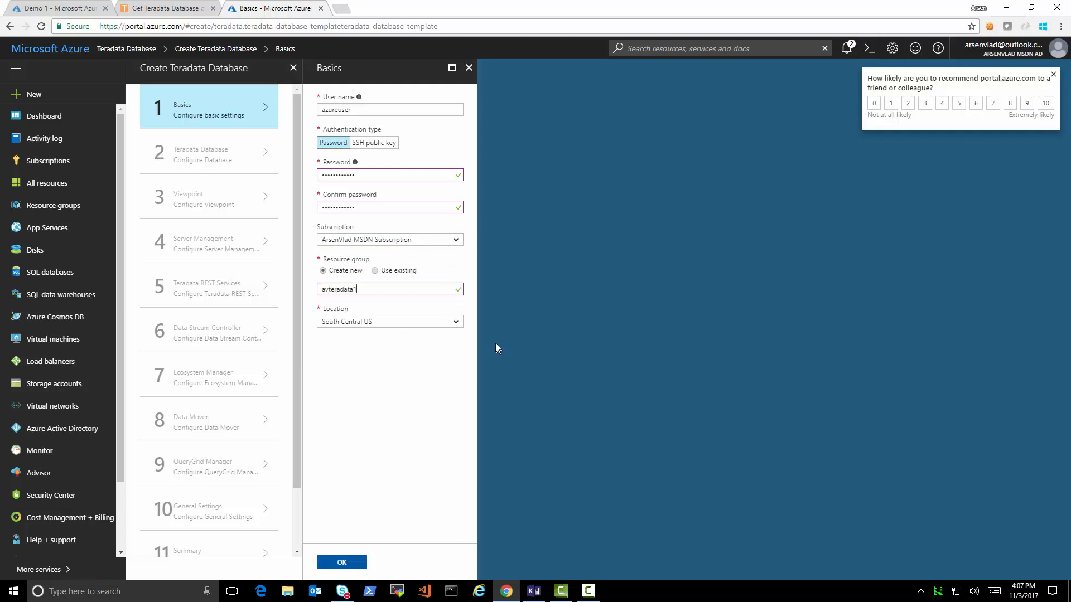
# - Set the location to East US 2, confirm the basics, and dismiss the feedback survey
pyautogui.click(446, 322)
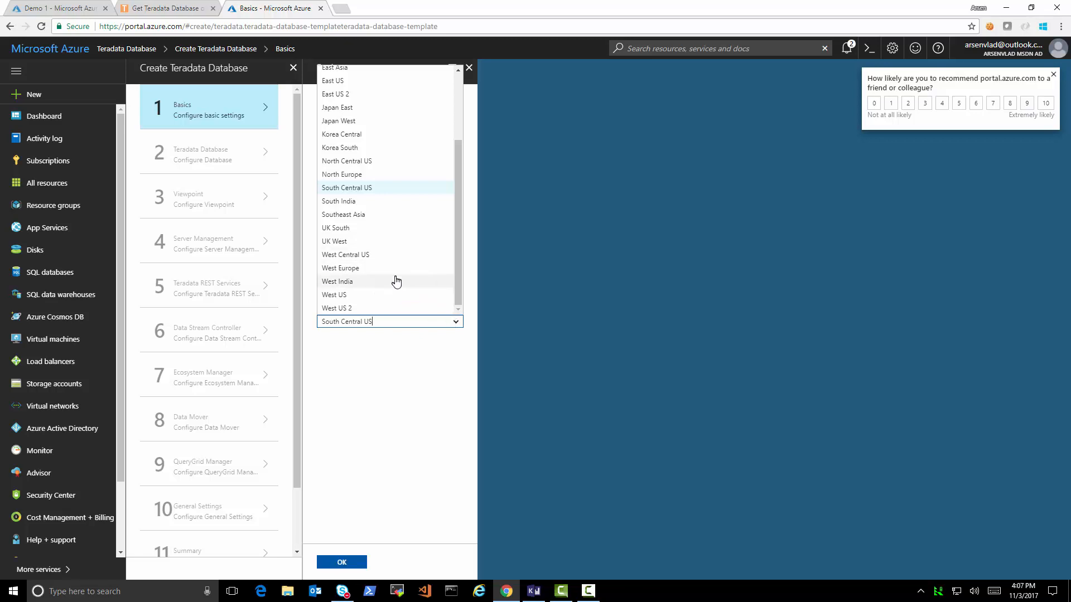
pyautogui.scroll(3, 399, 274)
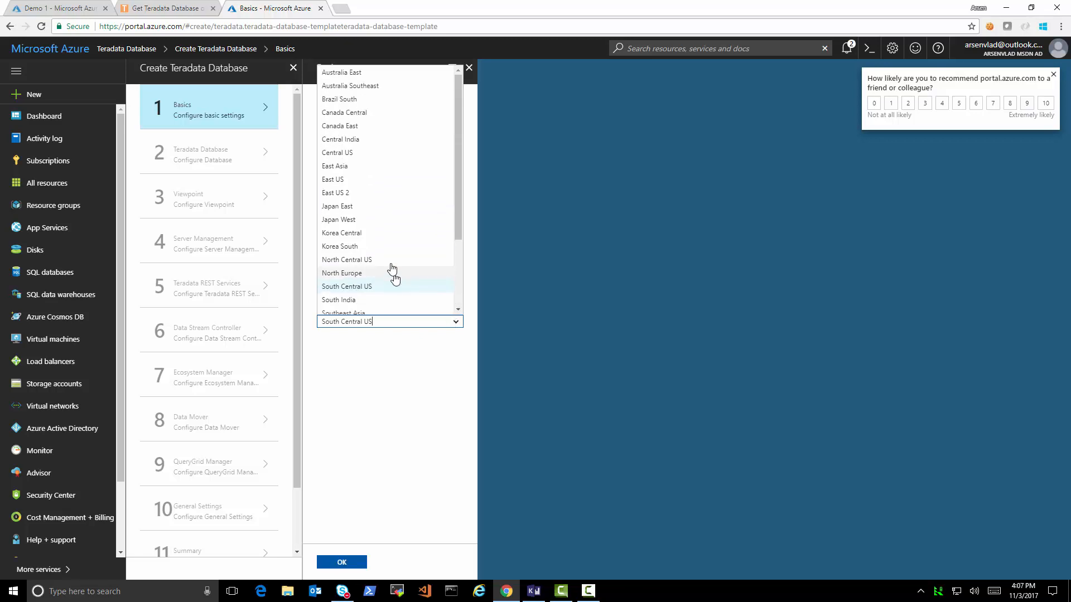
pyautogui.click(355, 199)
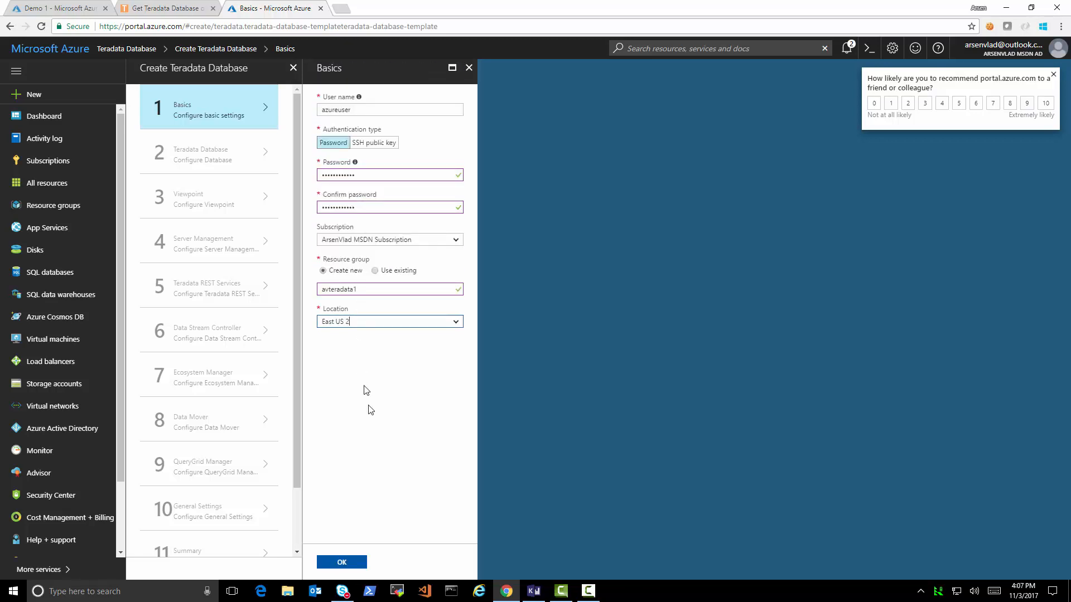
pyautogui.click(355, 562)
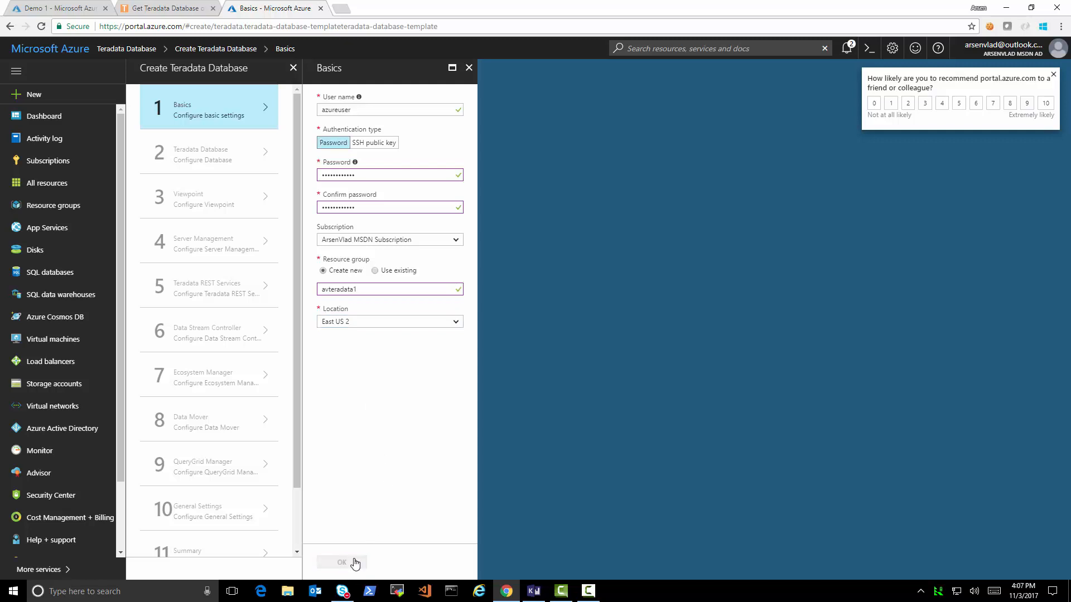
pyautogui.click(1053, 75)
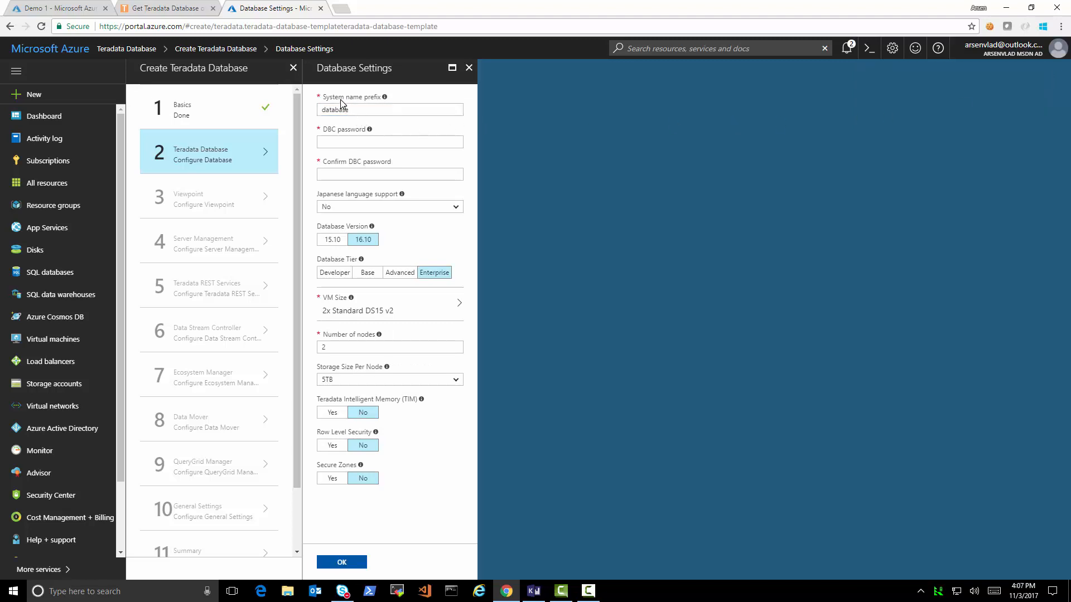
# - Enter and confirm the DBC password, leave Japanese support off, and use version 16.10
pyautogui.moveTo(384, 99)
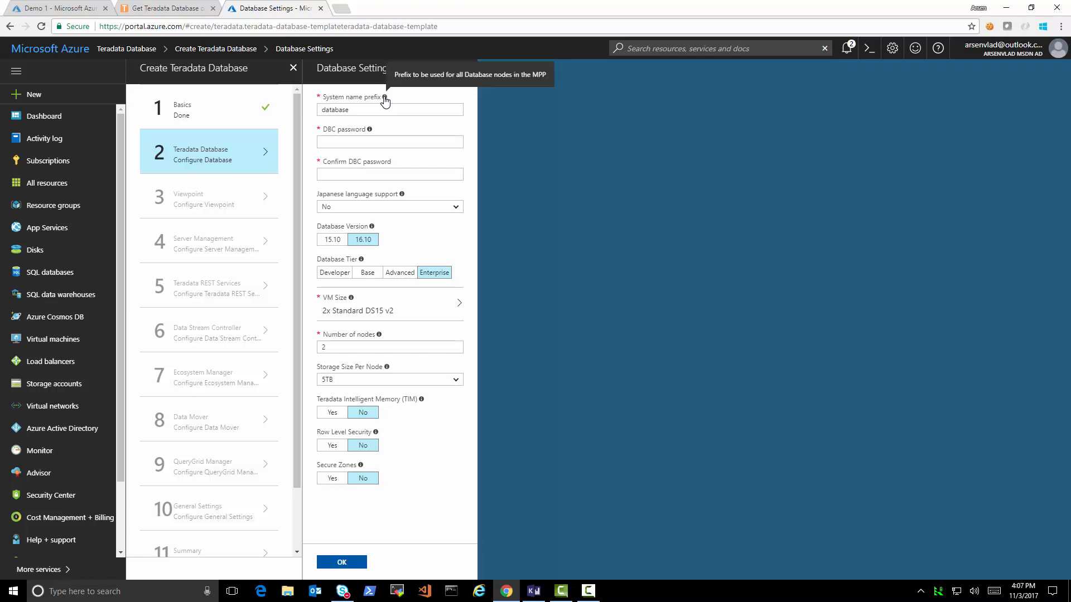
pyautogui.click(336, 139)
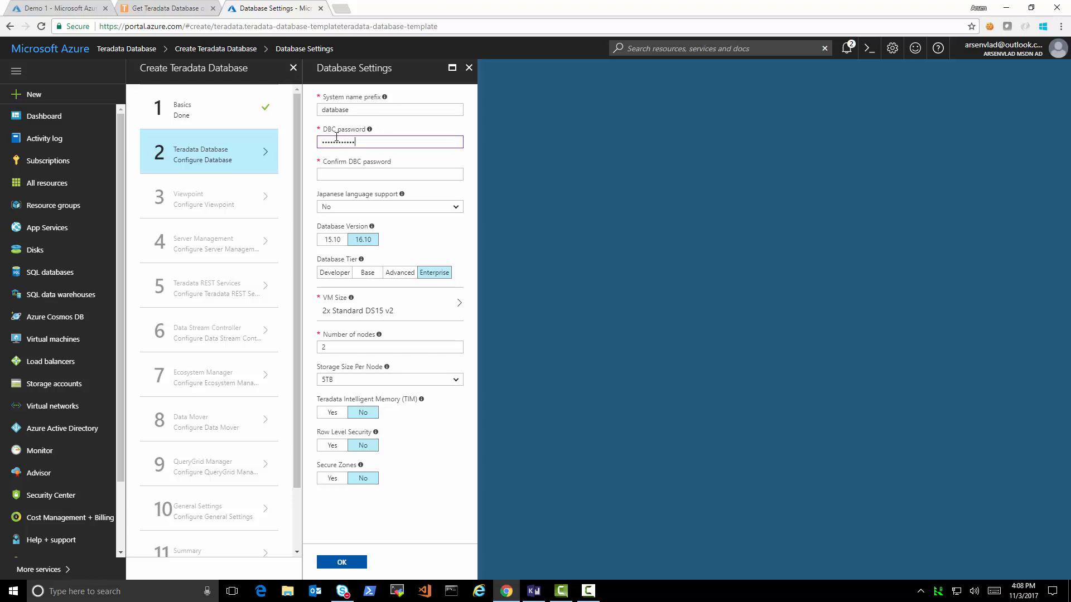
pyautogui.press('Tab')
pyautogui.write('••••••••')
pyautogui.click(454, 208)
pyautogui.click(454, 208)
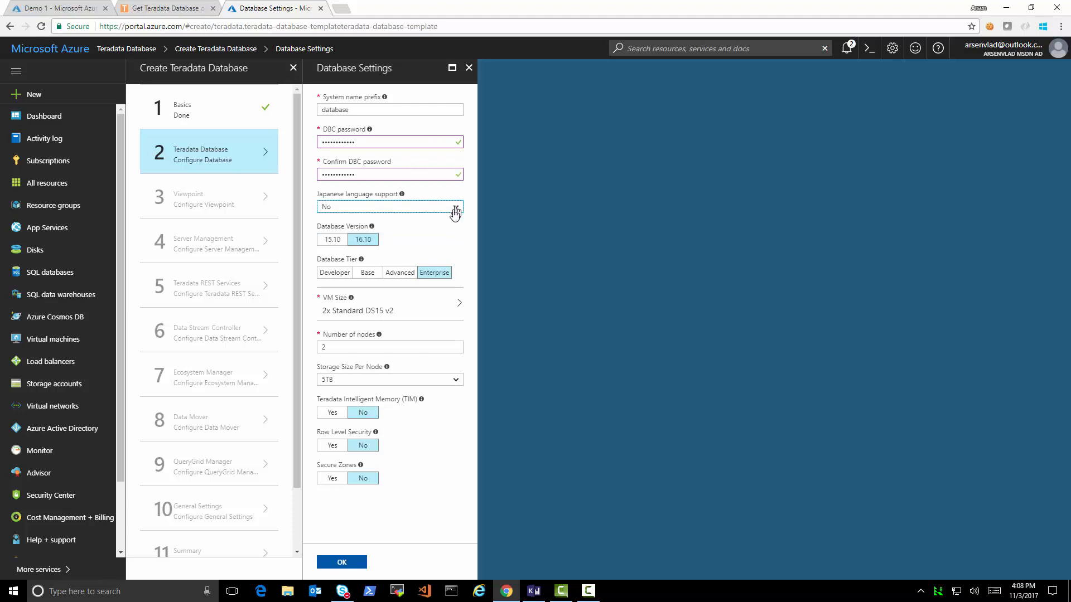
pyautogui.click(363, 242)
# - Choose the Developer tier with one D15 v2 node using Local Storage
pyautogui.moveTo(372, 228)
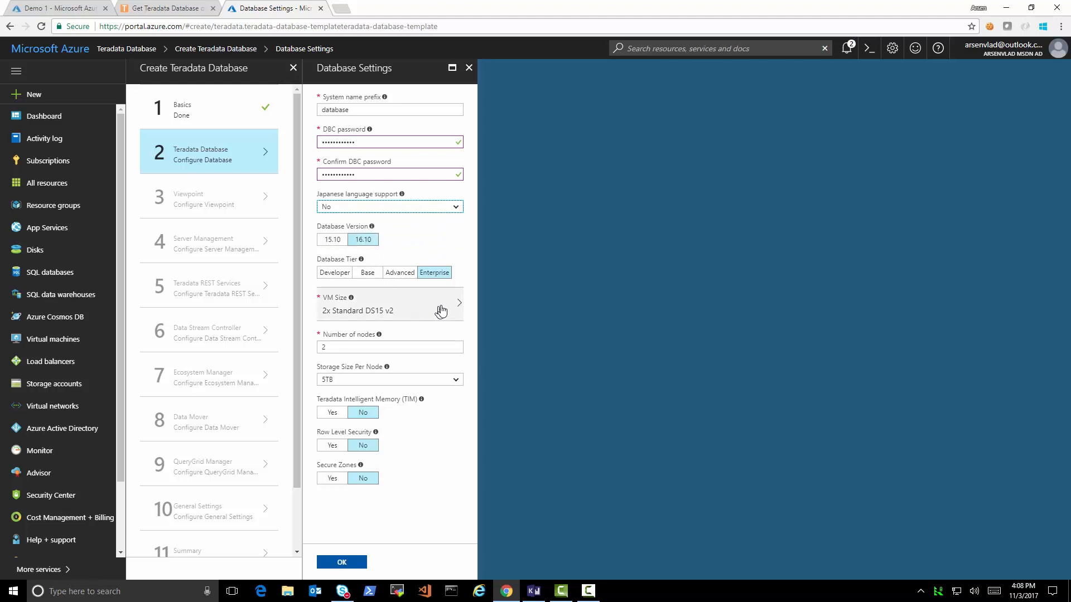
pyautogui.click(438, 277)
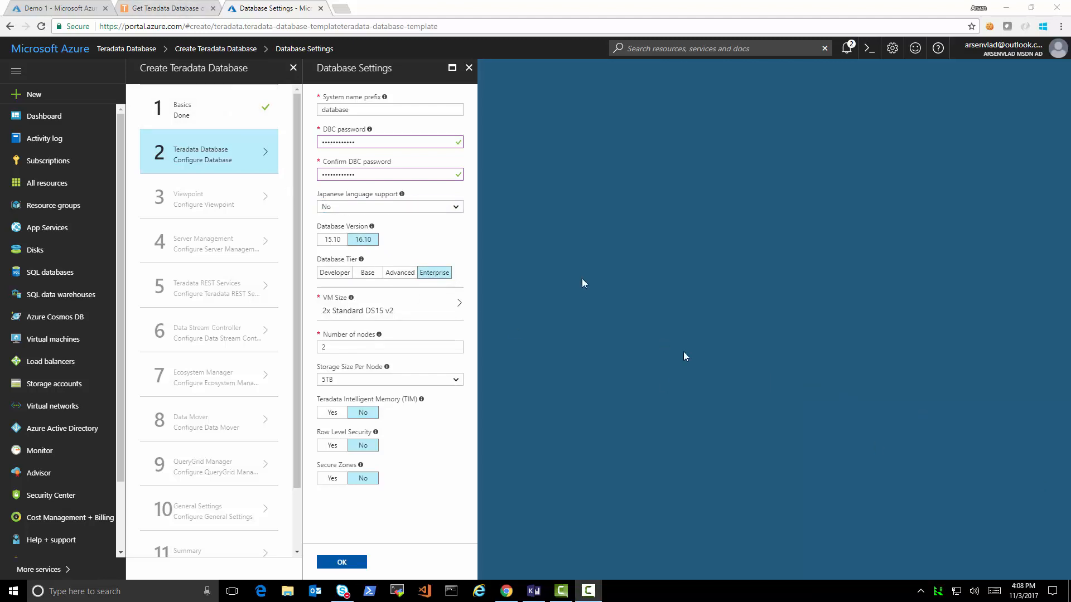
pyautogui.click(334, 272)
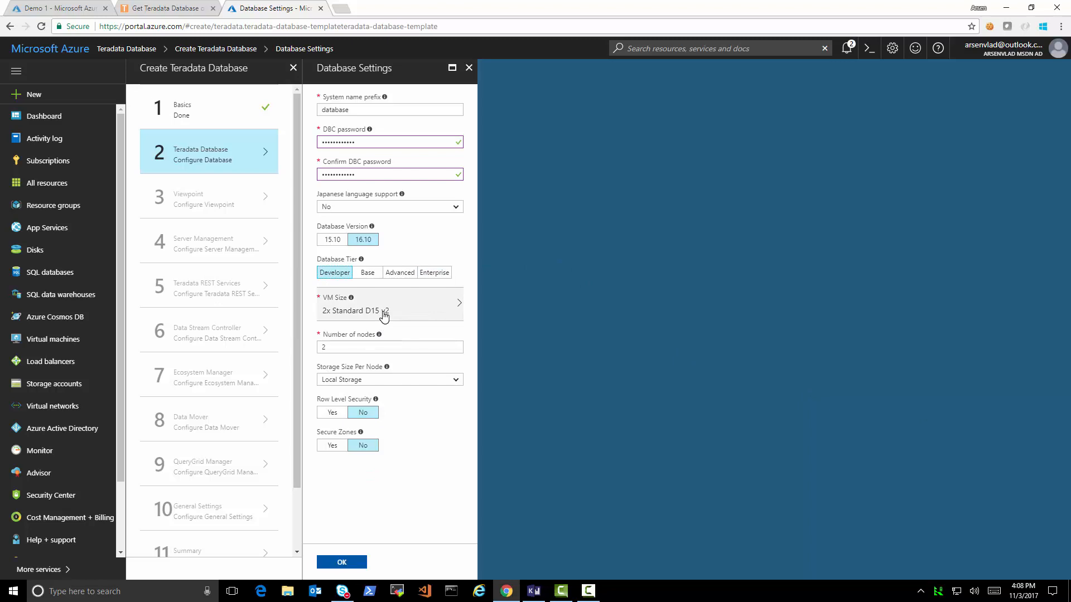
pyautogui.click(384, 316)
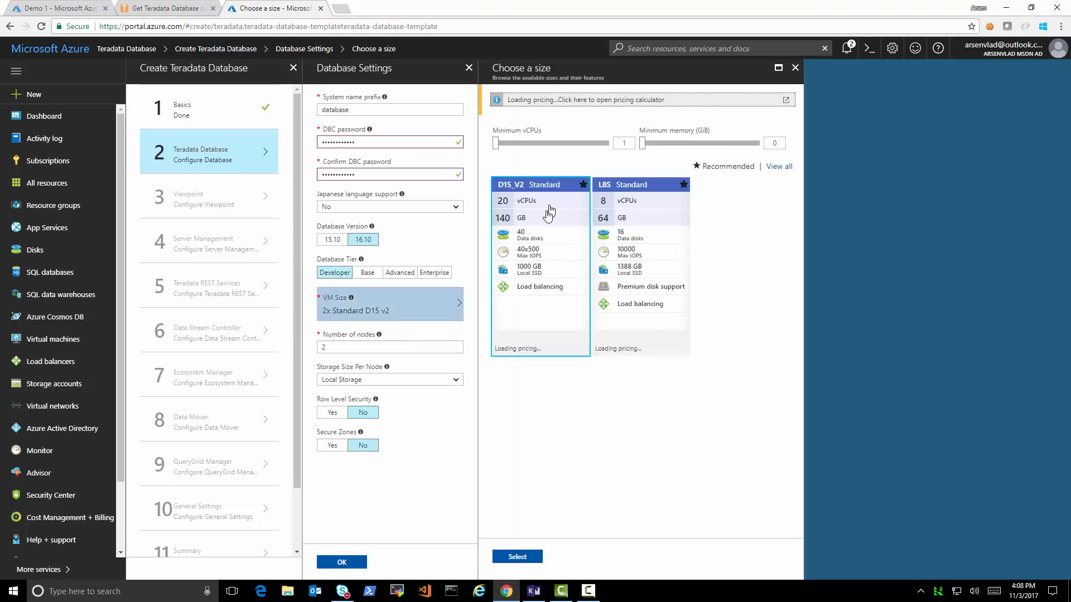
pyautogui.click(524, 558)
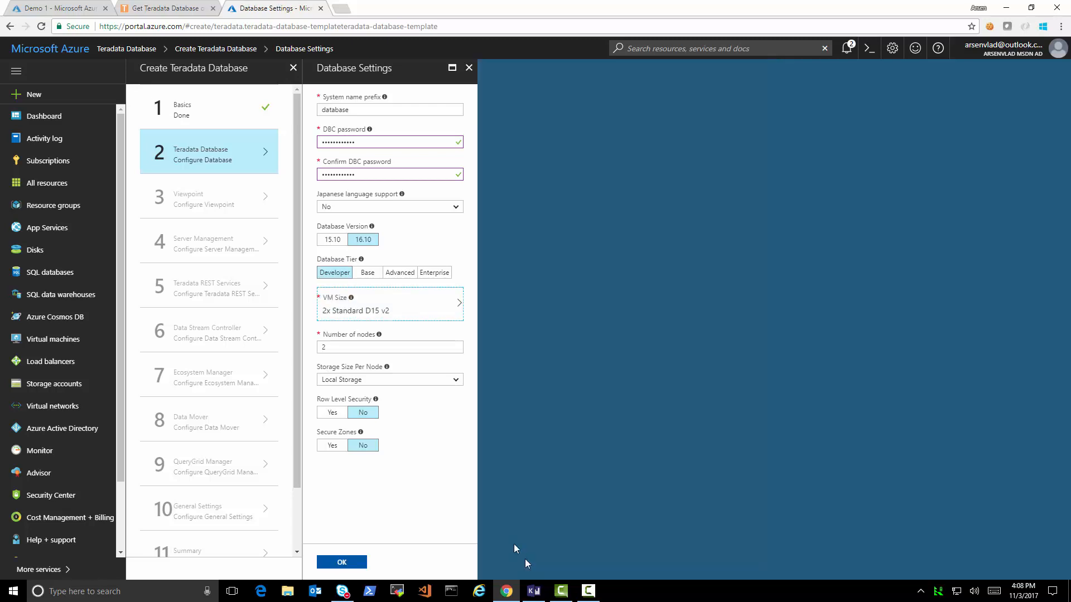
pyautogui.doubleClick(333, 347)
pyautogui.write('1')
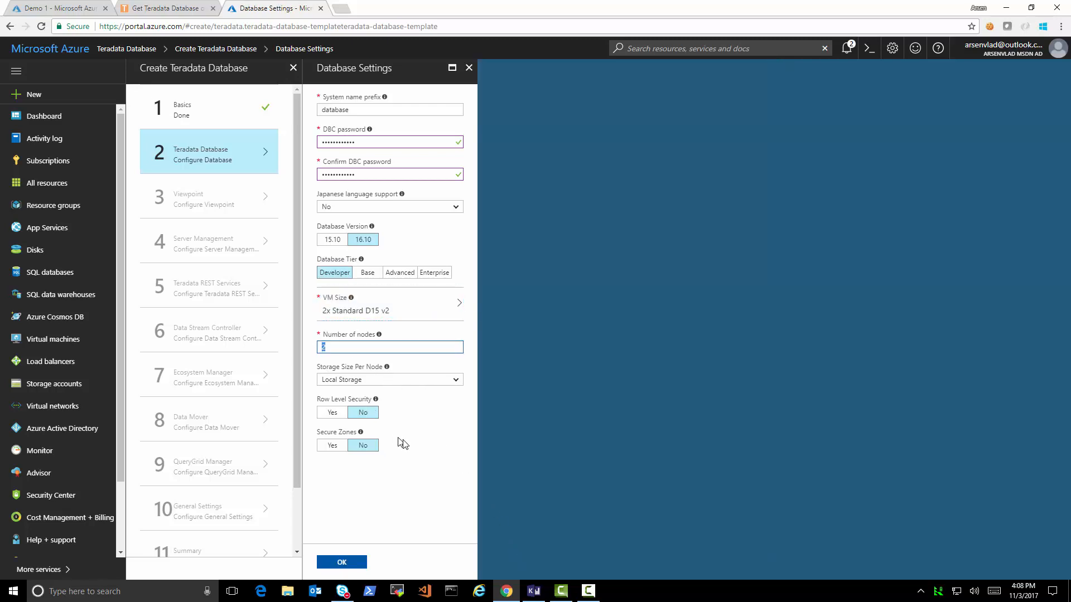
pyautogui.click(456, 382)
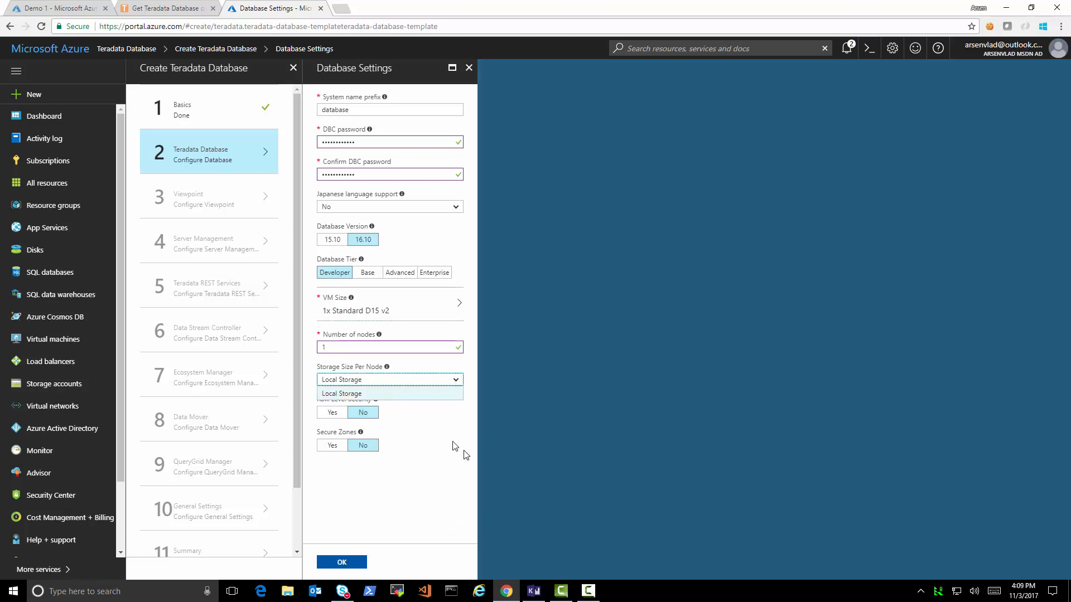
pyautogui.click(445, 421)
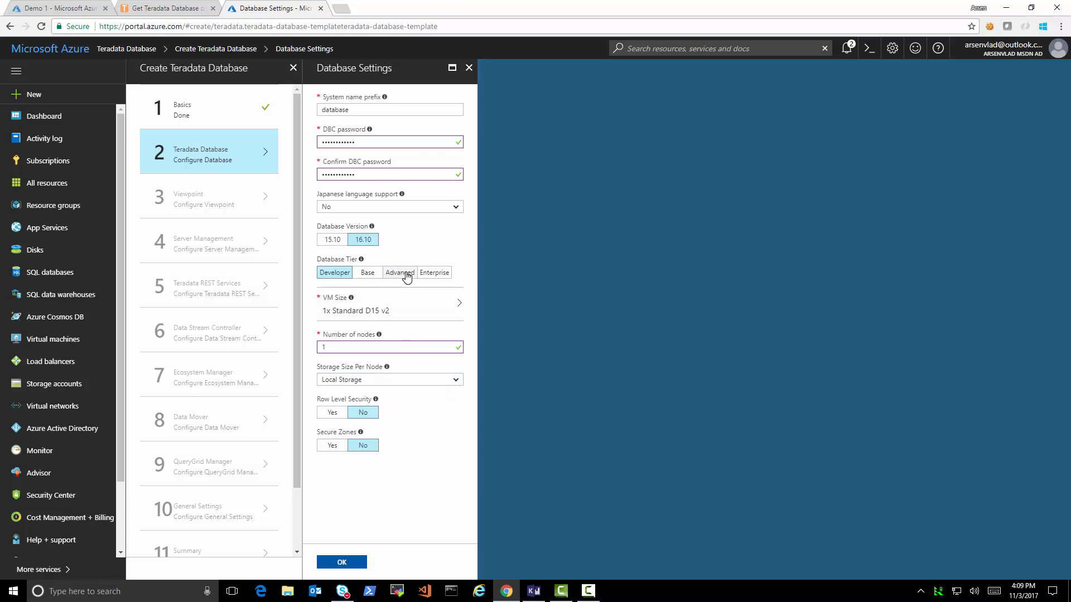
# - Compare the Enterprise tier's storage options, return to Developer, and confirm the database settings
pyautogui.click(444, 274)
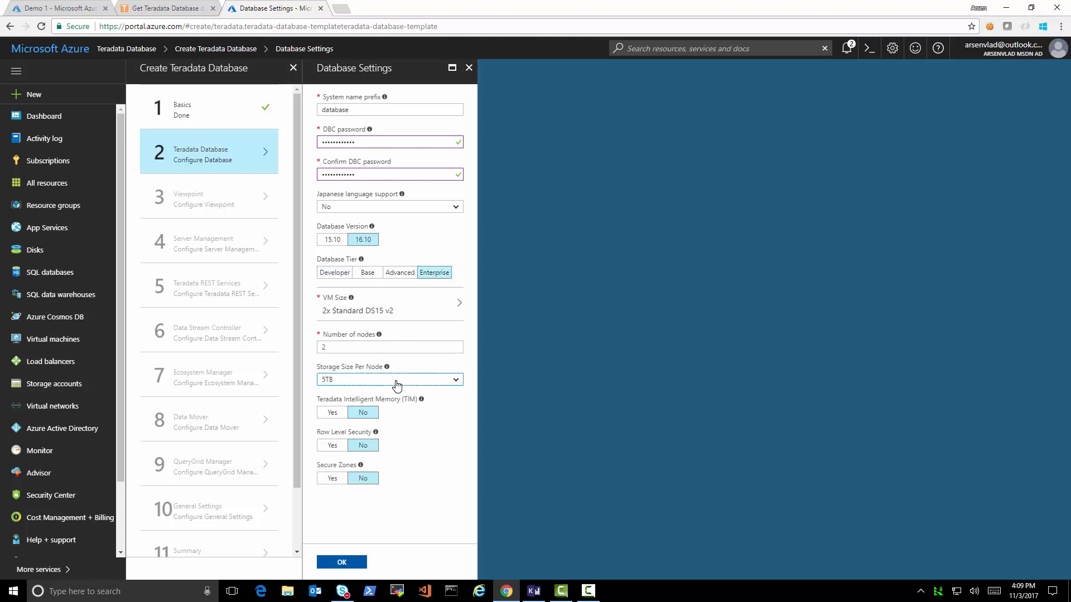
pyautogui.click(394, 379)
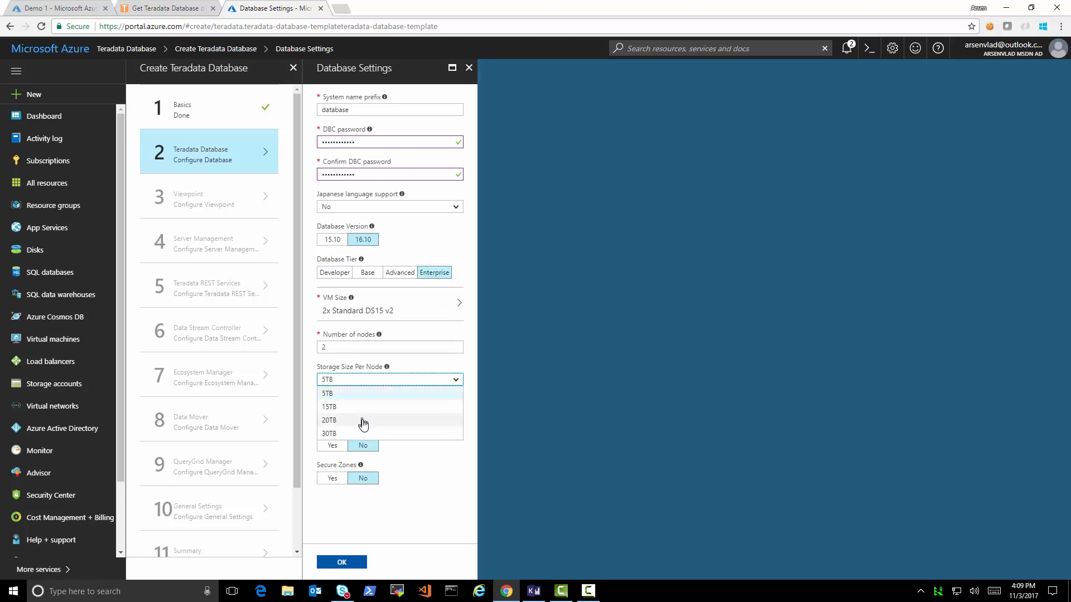
pyautogui.click(336, 277)
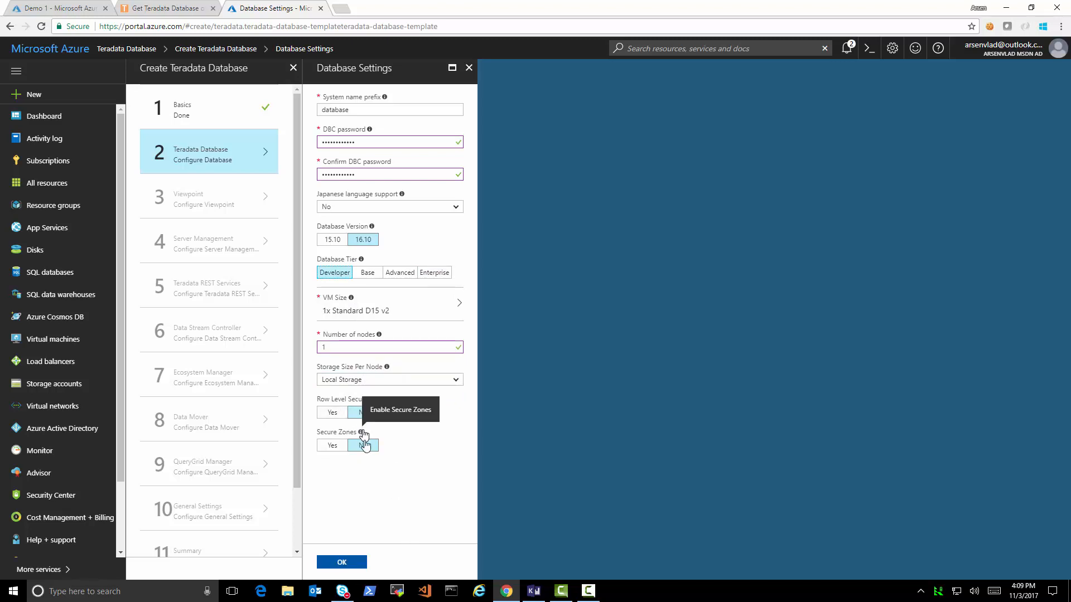
pyautogui.click(355, 564)
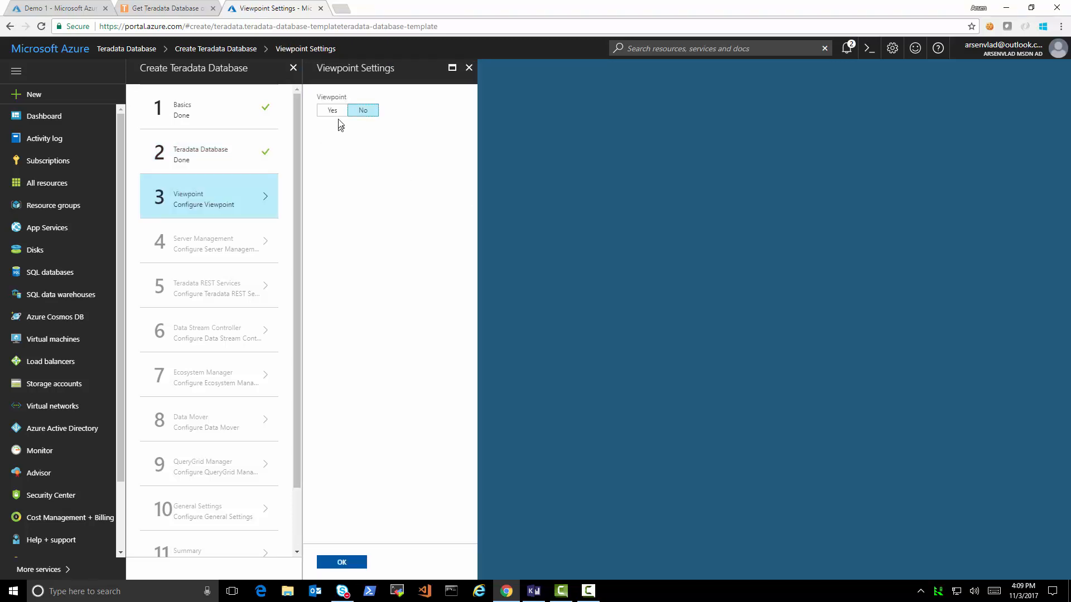
# - Enable Viewpoint, then enter and confirm its admin password
pyautogui.click(334, 110)
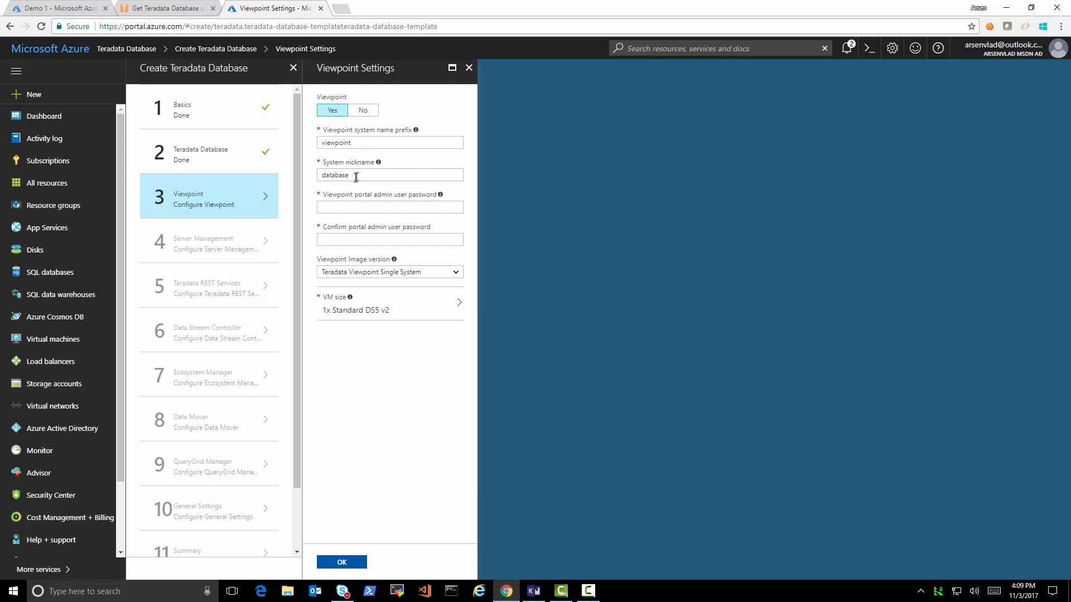
pyautogui.moveTo(379, 166)
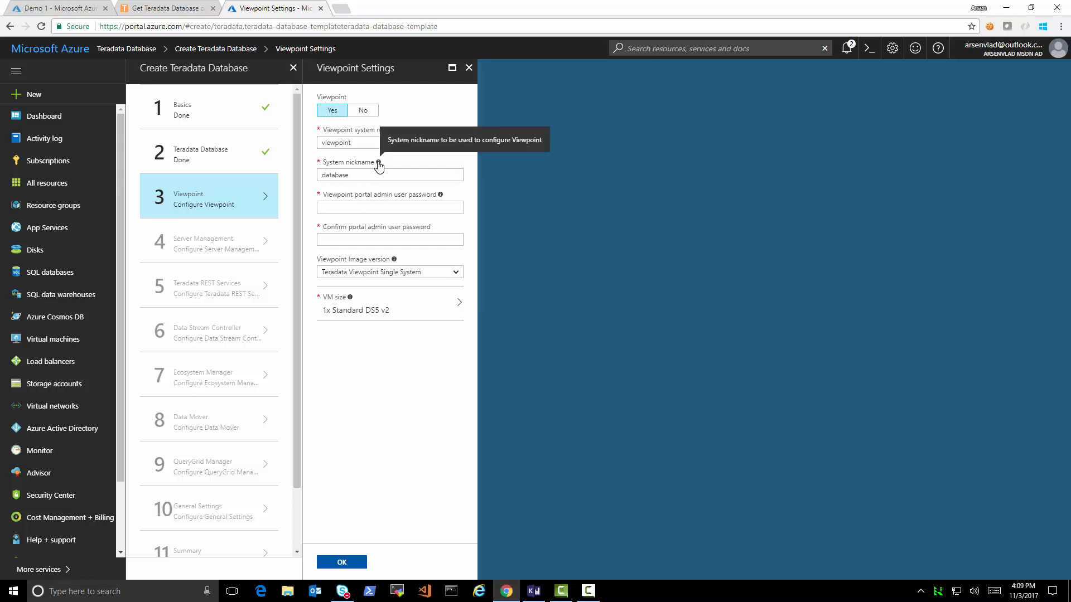
pyautogui.click(373, 208)
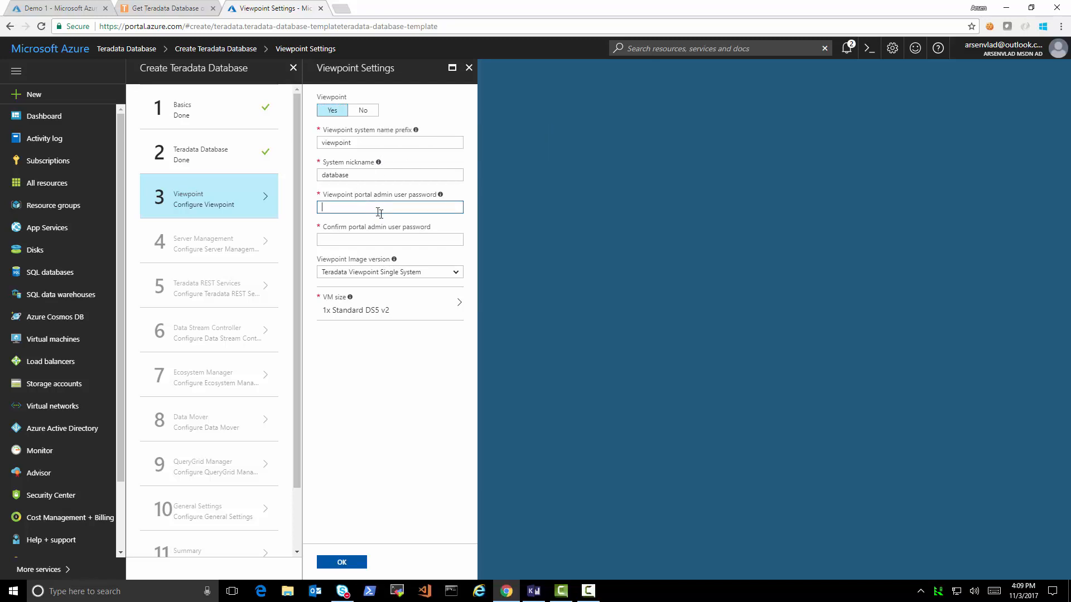
pyautogui.write('••••••••••••')
pyautogui.press('Tab')
pyautogui.write('•••')
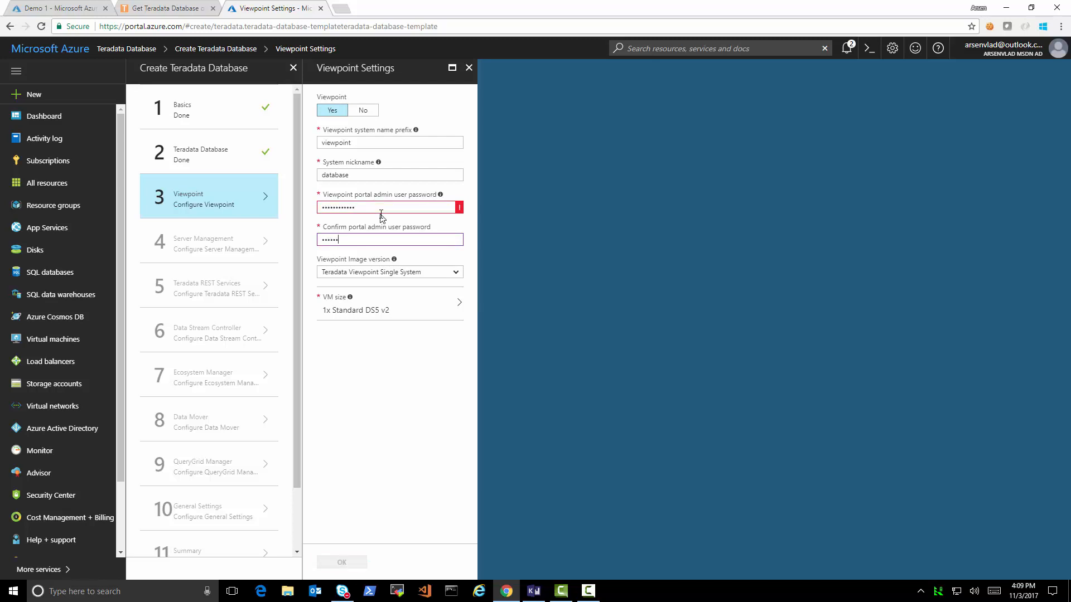
pyautogui.hotkey('ctrl', 'a')
pyautogui.write('••')
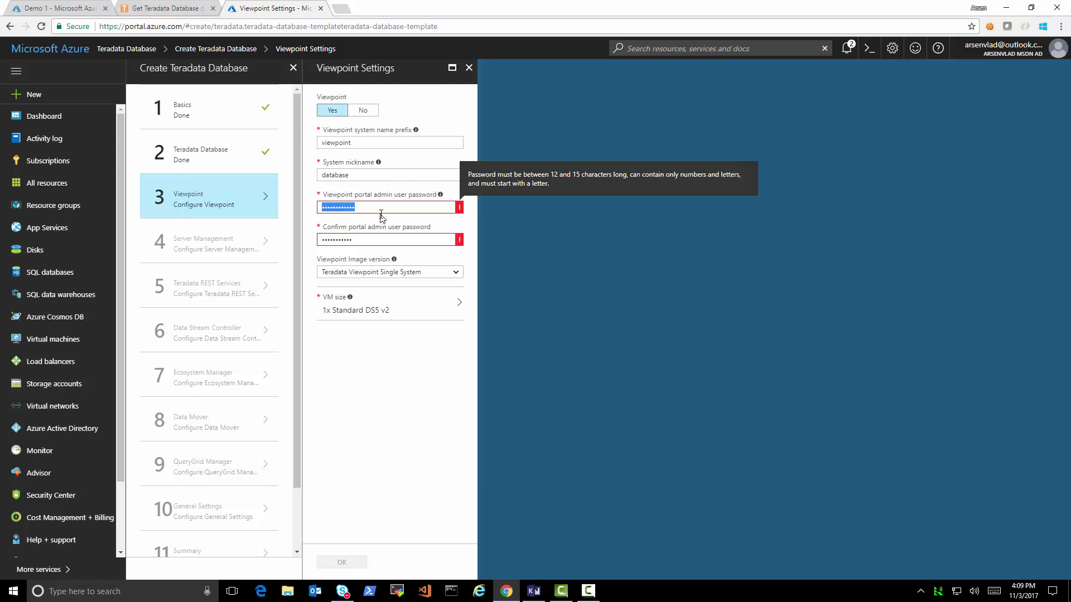
pyautogui.write('•')
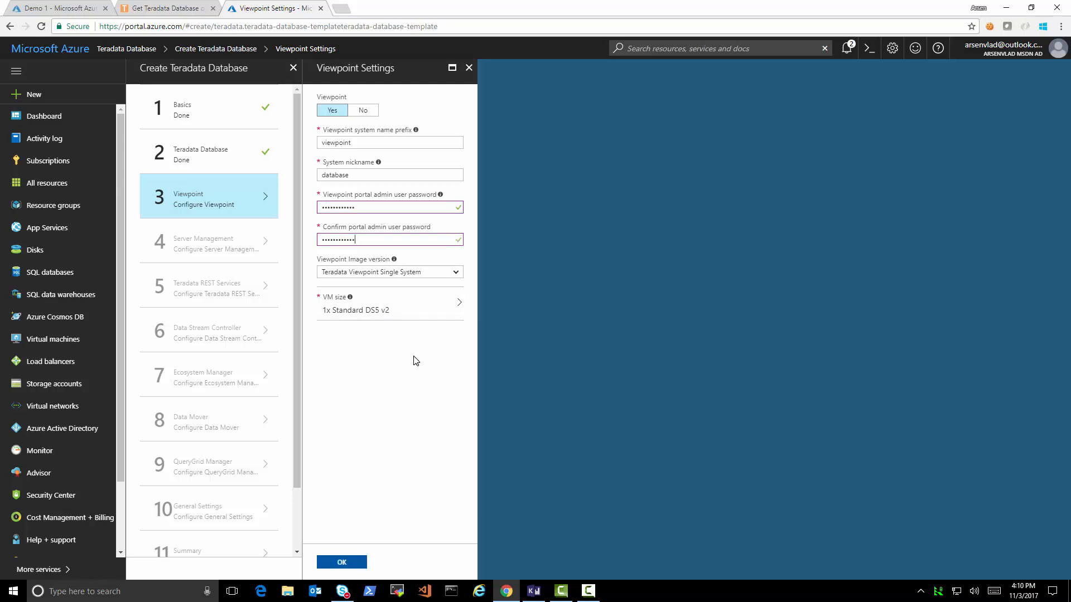
# - Keep the Viewpoint Single System image on a DS5 v2 size and confirm
pyautogui.click(456, 273)
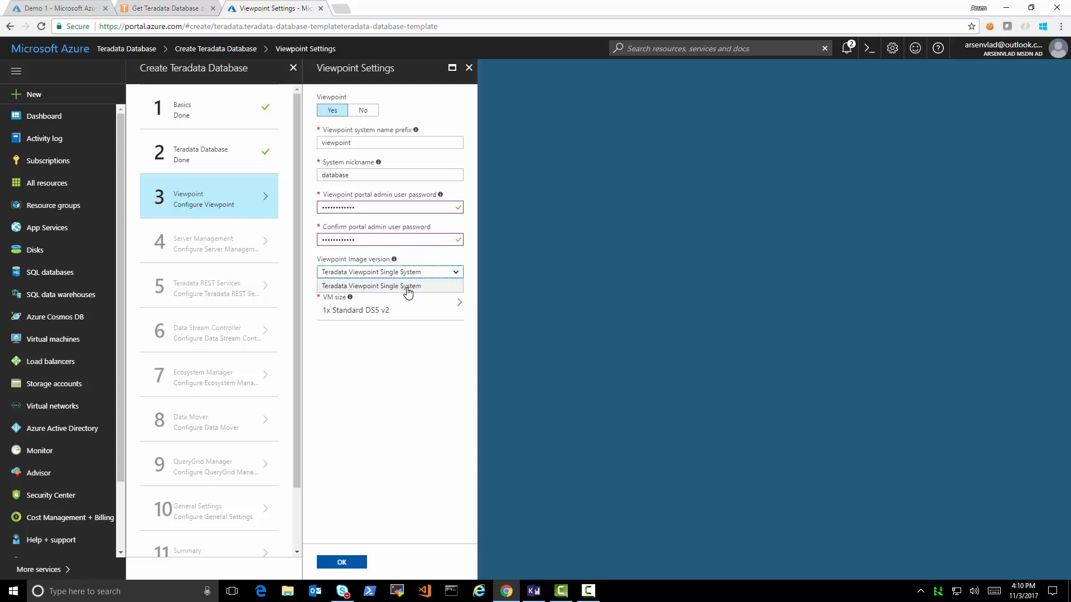
pyautogui.click(449, 390)
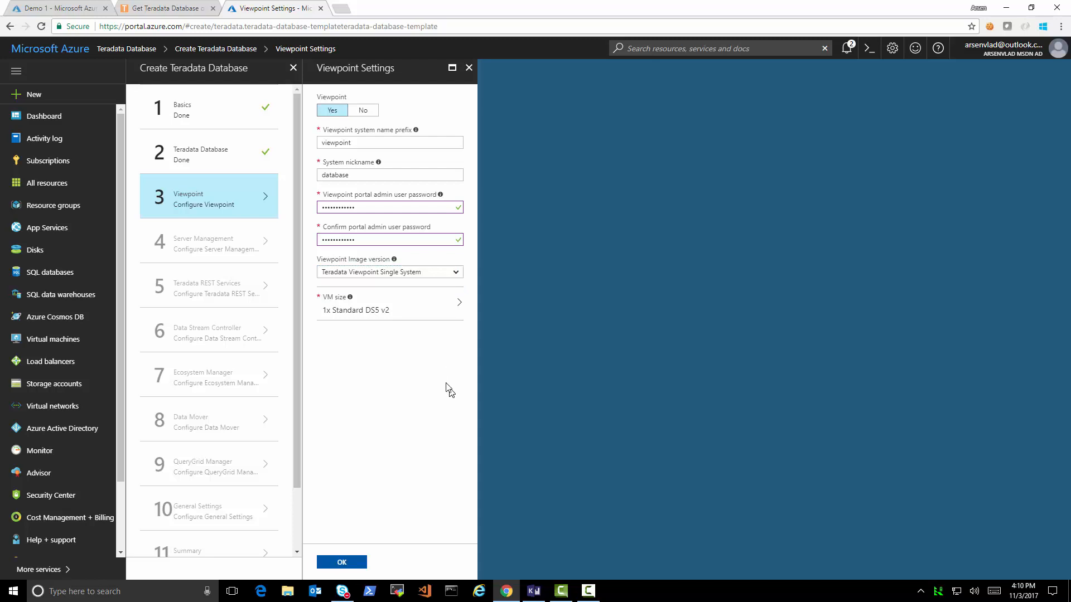
pyautogui.click(421, 317)
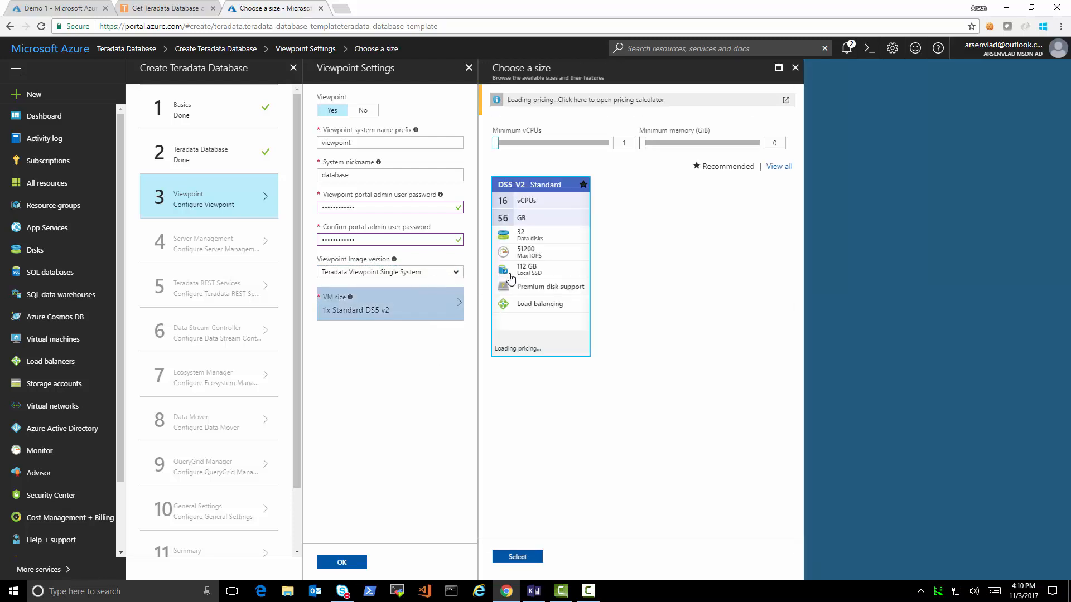
pyautogui.click(530, 558)
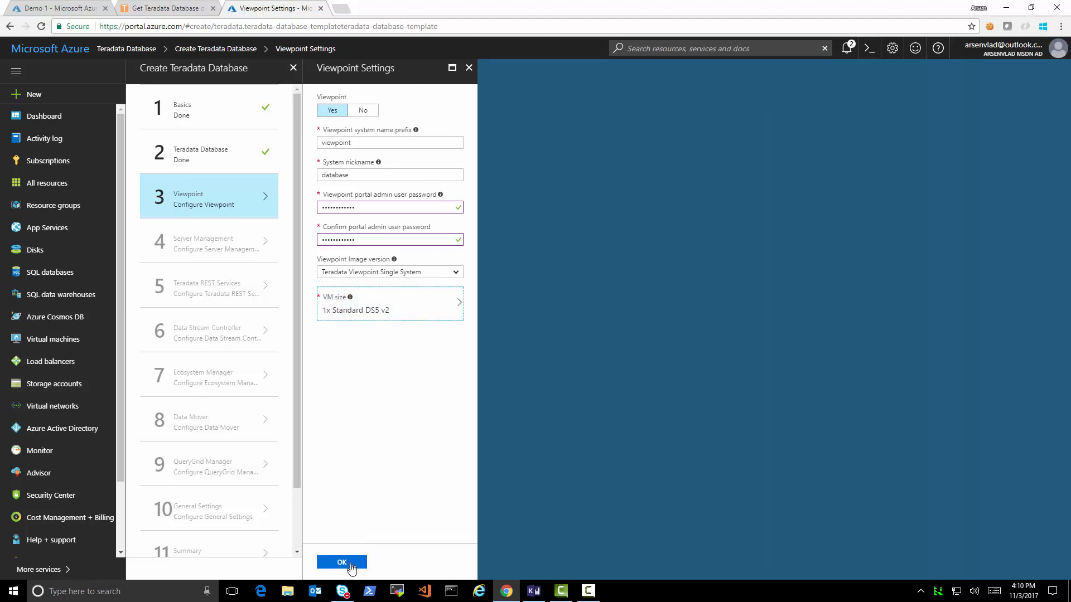
pyautogui.click(352, 563)
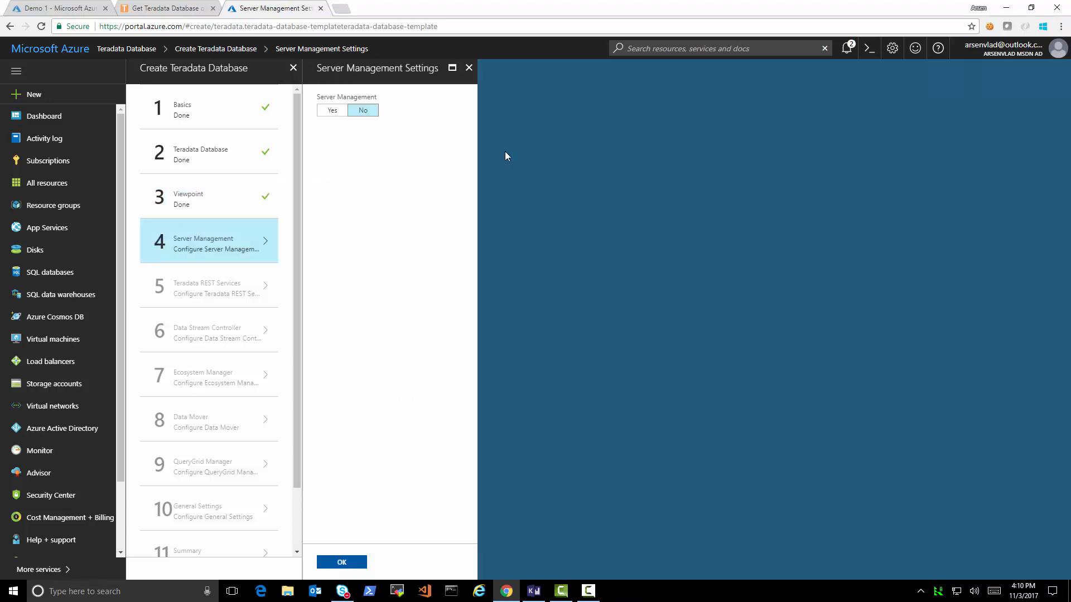
# - Leave Server Management turned off and confirm that step
pyautogui.click(334, 111)
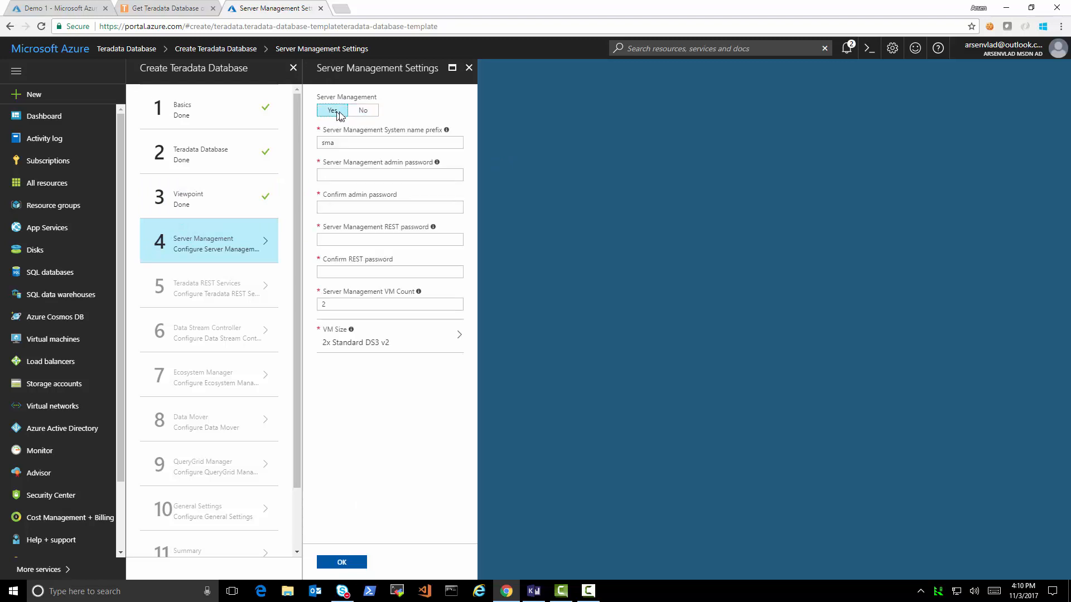
pyautogui.click(364, 111)
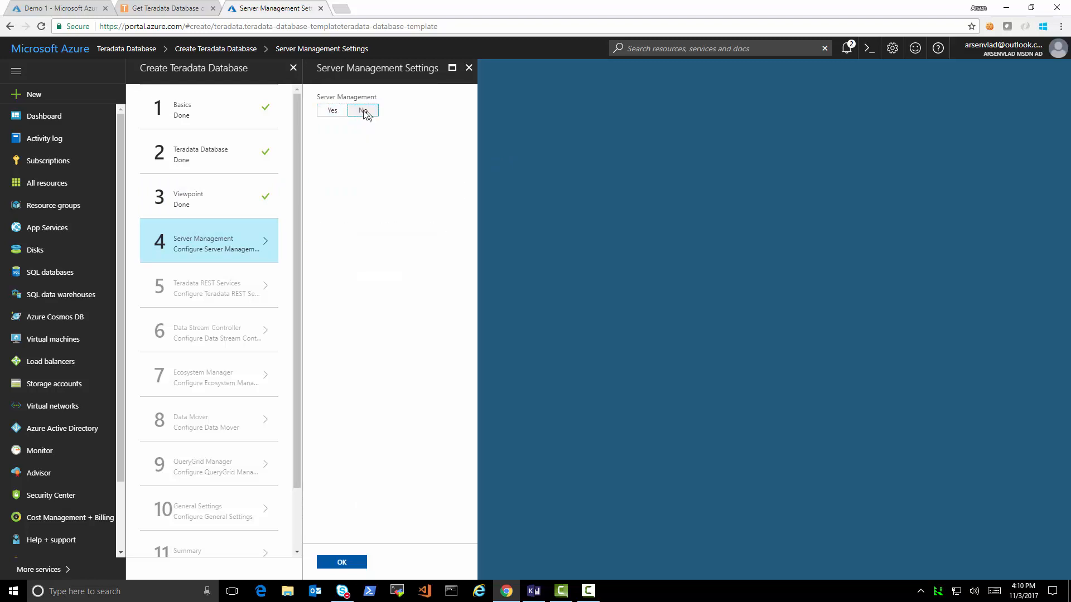
pyautogui.click(333, 110)
pyautogui.click(364, 111)
pyautogui.click(341, 562)
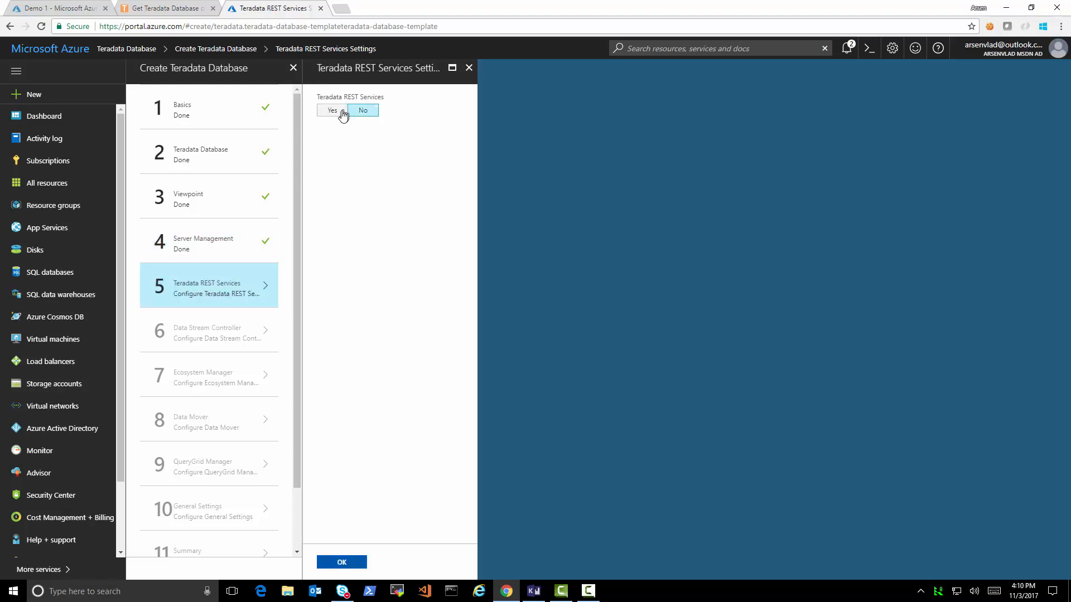
# - Keep Teradata REST Services and Data Stream Controller off, confirming each
pyautogui.click(332, 111)
pyautogui.click(362, 111)
pyautogui.click(354, 564)
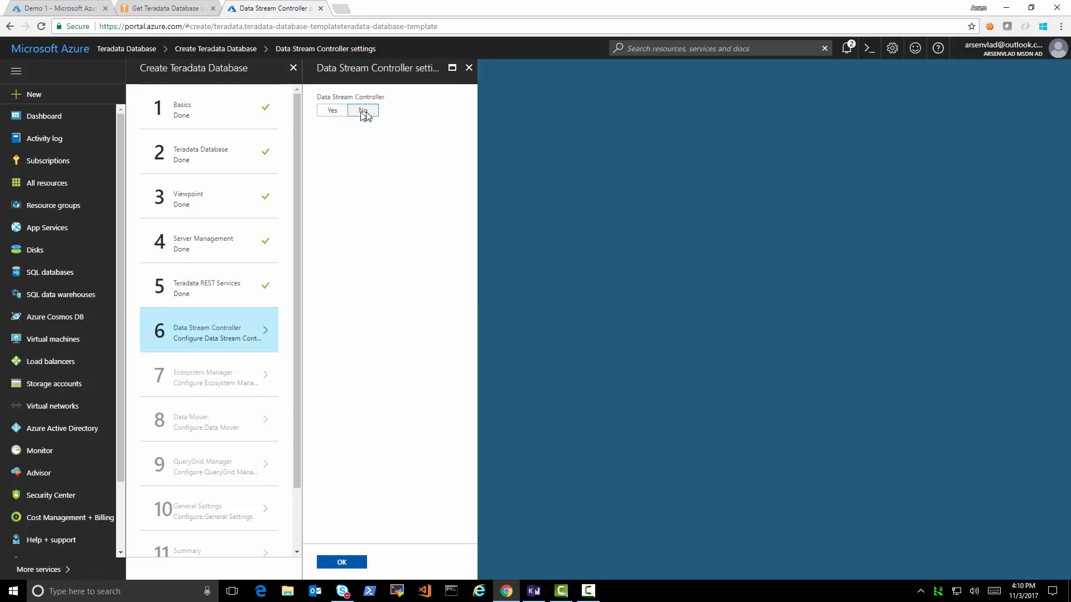
pyautogui.click(341, 111)
pyautogui.click(363, 110)
pyautogui.click(351, 564)
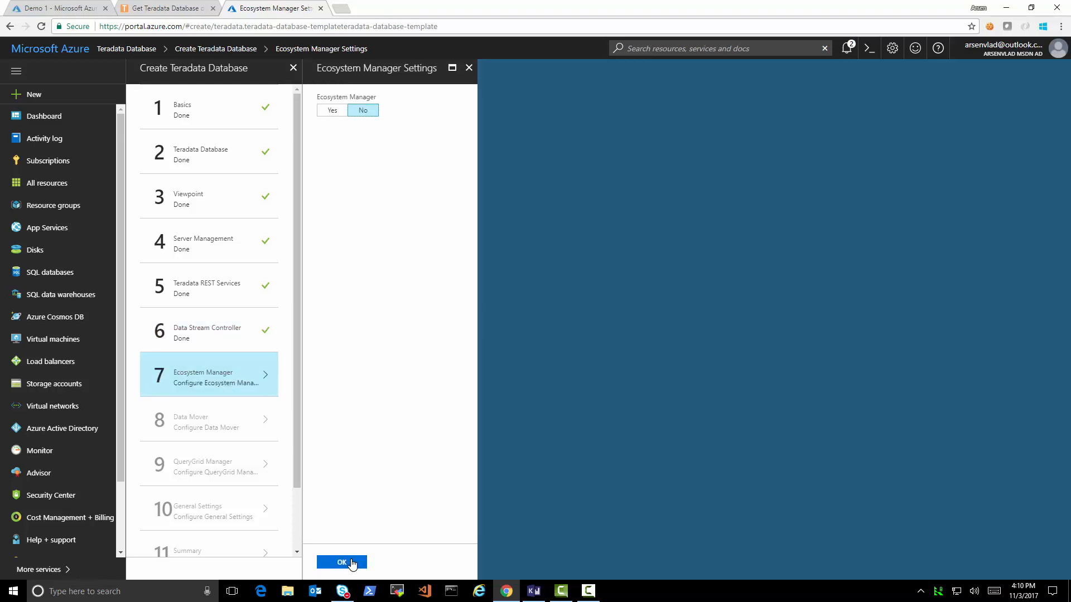
# - Skip Ecosystem Manager, Data Mover and QueryGrid Manager, leaving them off
pyautogui.click(352, 563)
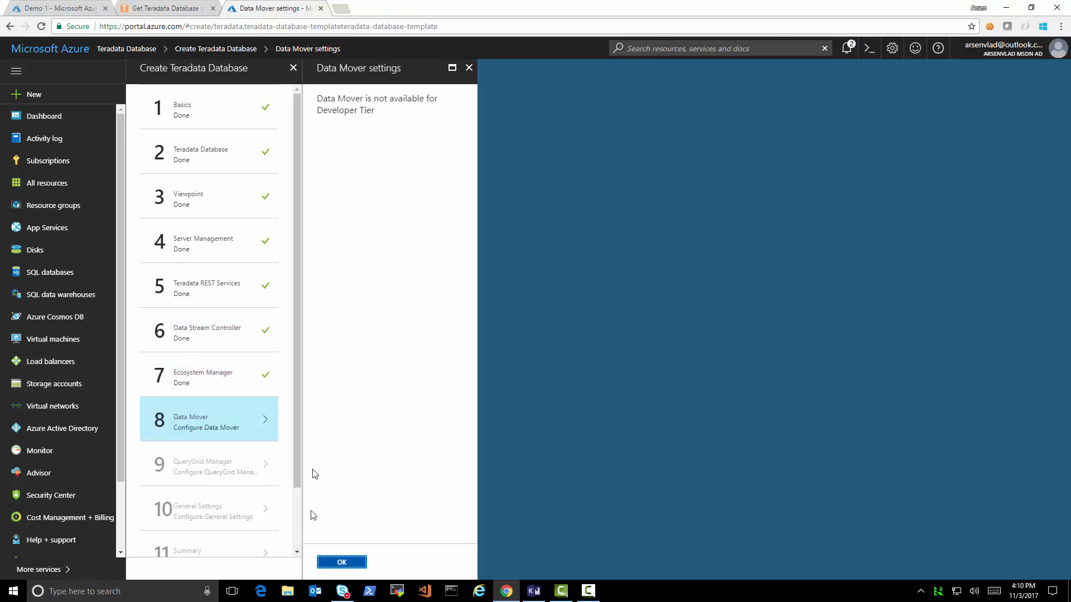
pyautogui.click(342, 564)
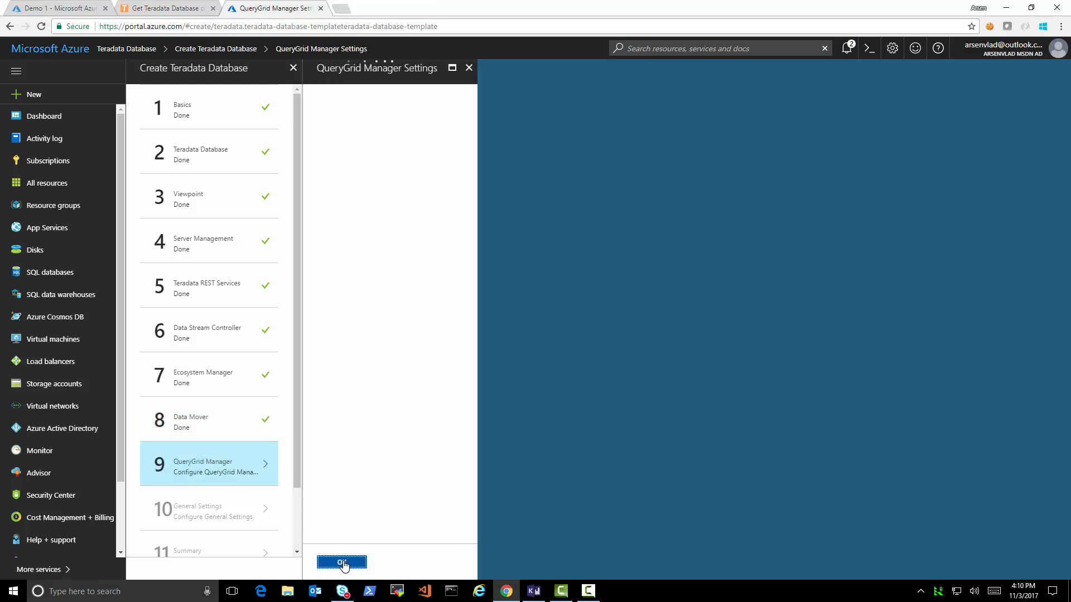
pyautogui.click(342, 562)
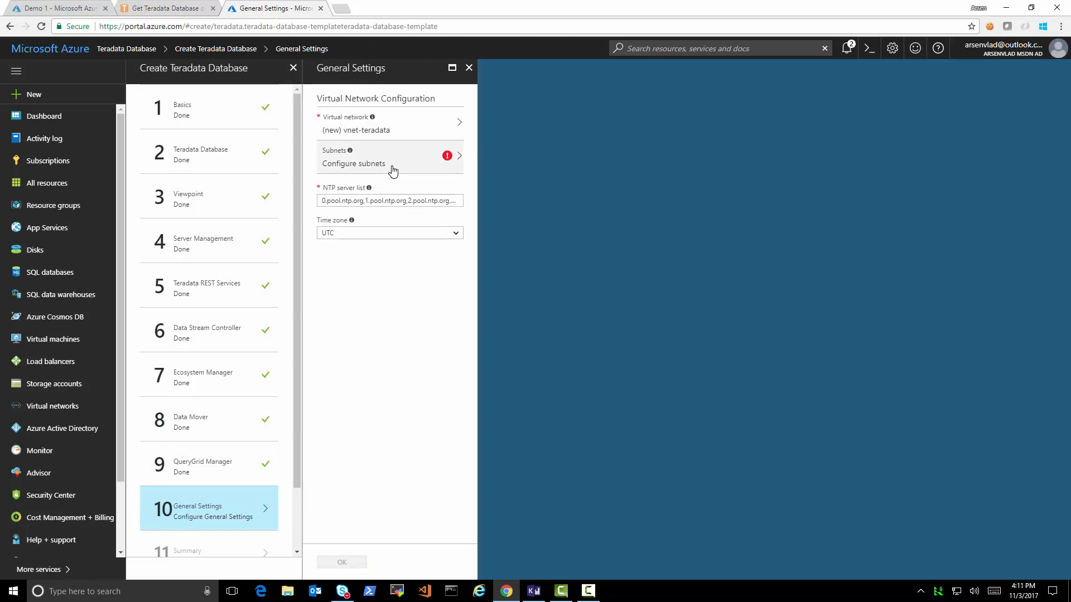
pyautogui.click(410, 136)
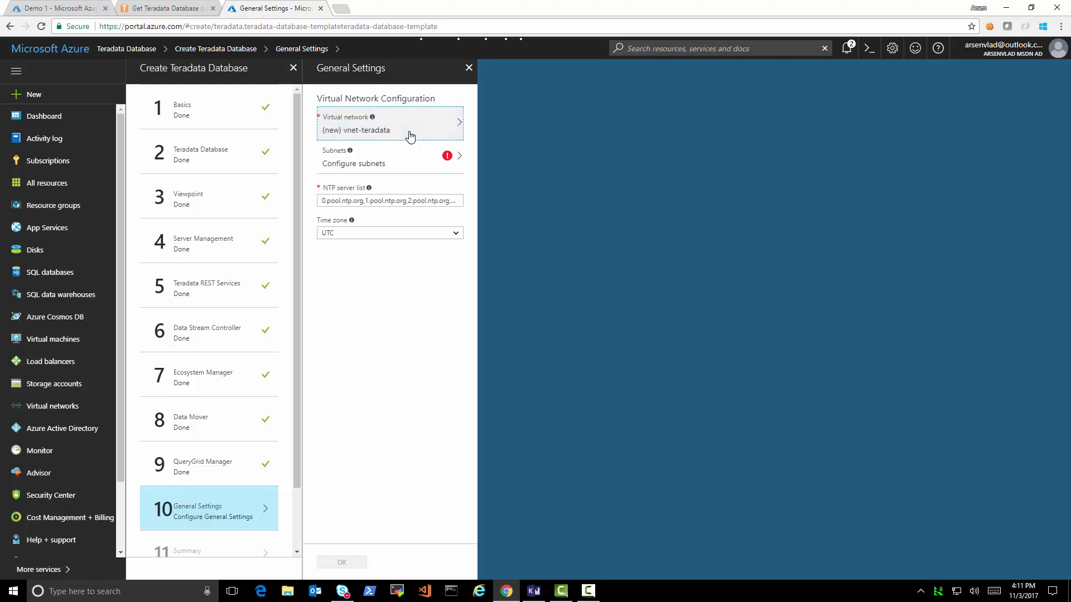
pyautogui.click(569, 161)
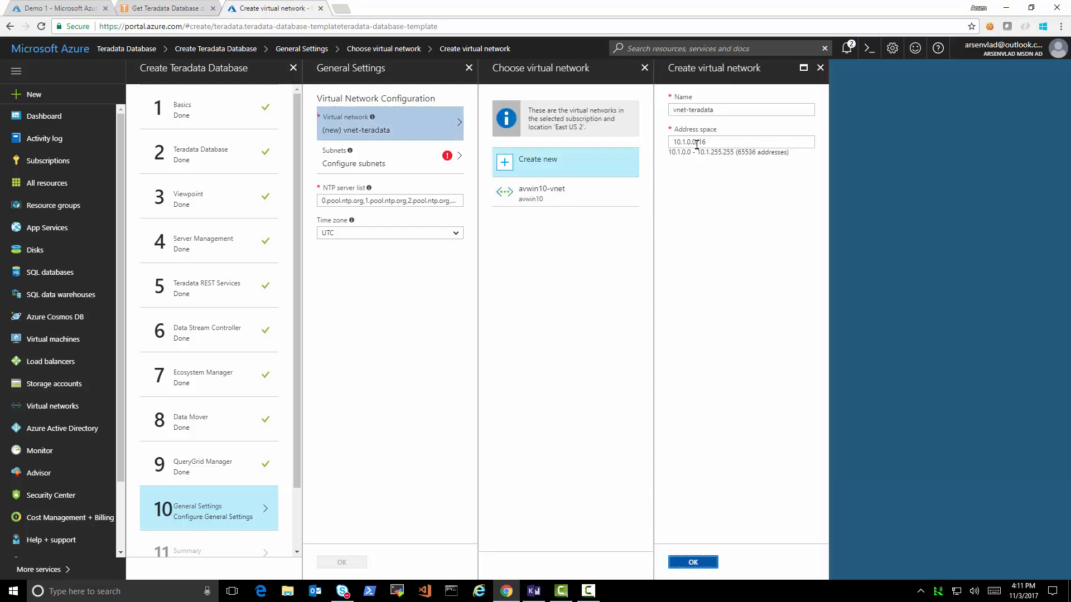
pyautogui.moveTo(727, 143); pyautogui.dragTo(656, 148)
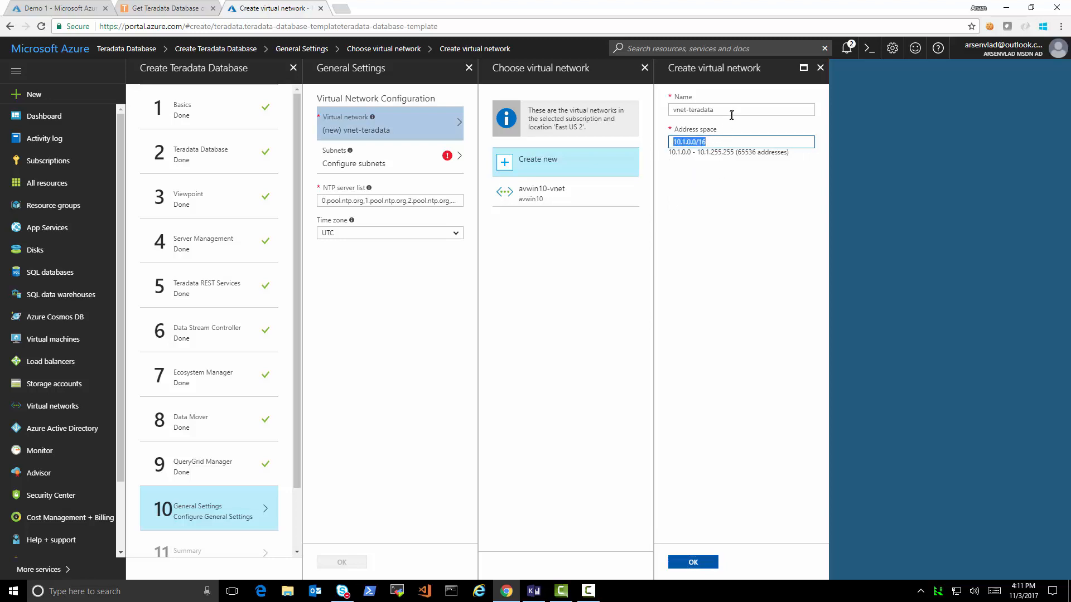
pyautogui.click(720, 203)
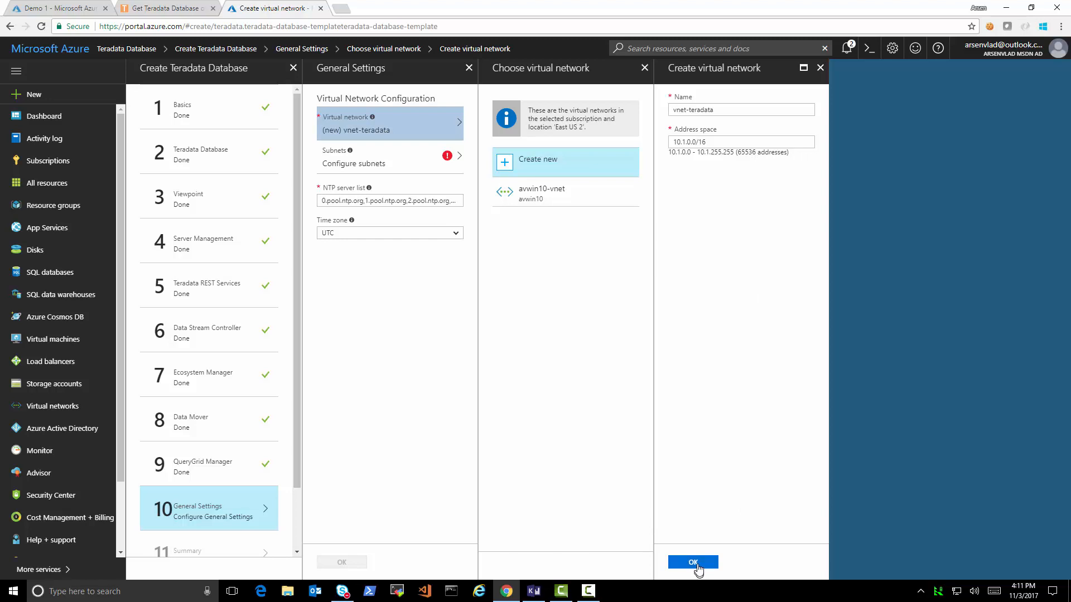
pyautogui.click(715, 143)
pyautogui.click(694, 563)
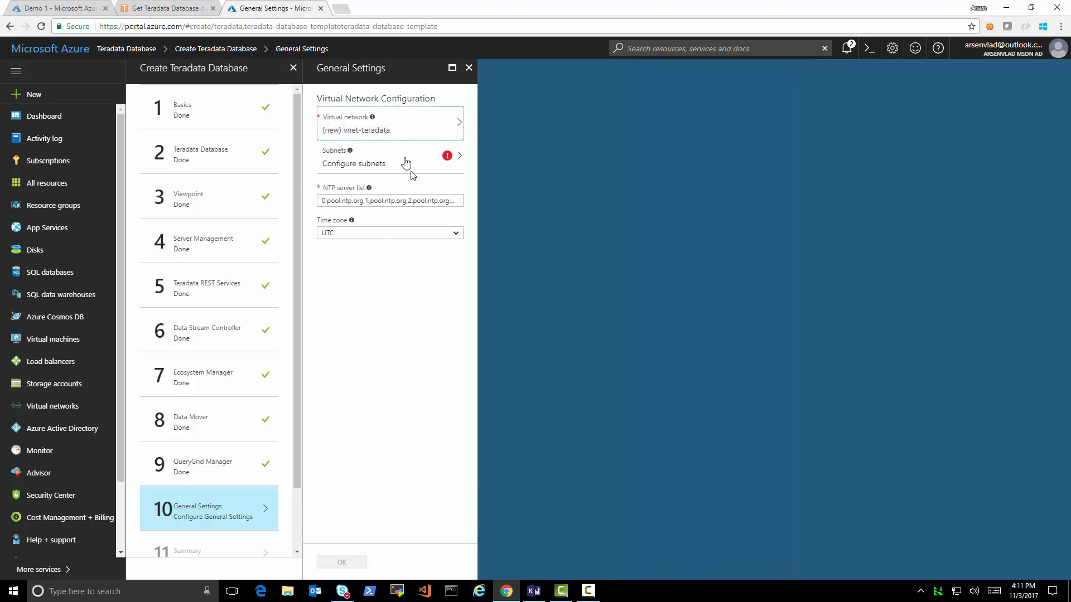
pyautogui.click(396, 159)
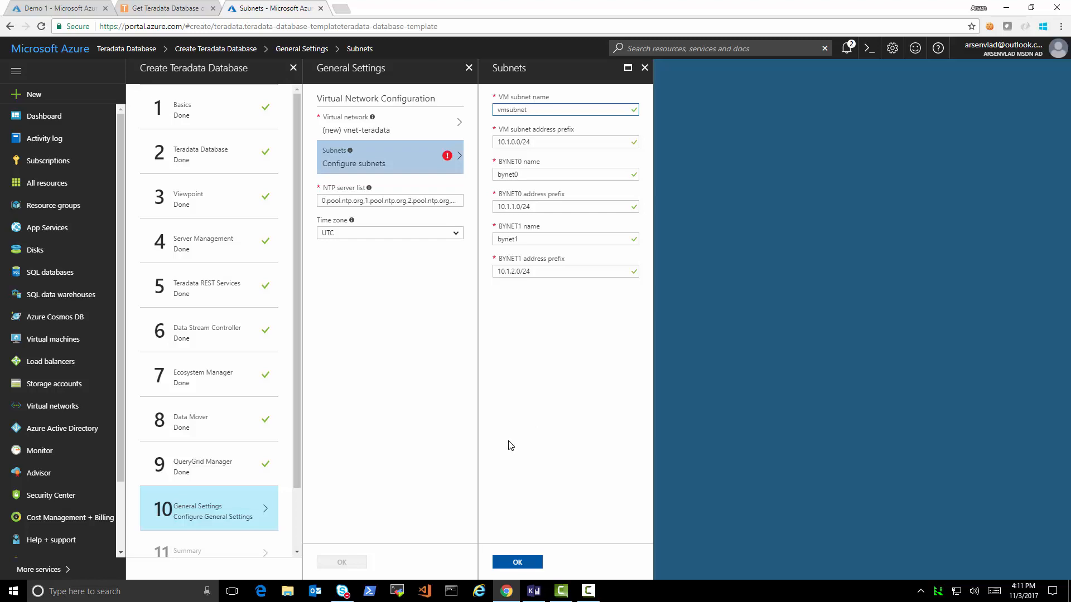
# - Accept the default subnets, keep the NTP servers and UTC time zone, and finish General Settings
pyautogui.click(517, 562)
pyautogui.moveTo(360, 200); pyautogui.dragTo(516, 216)
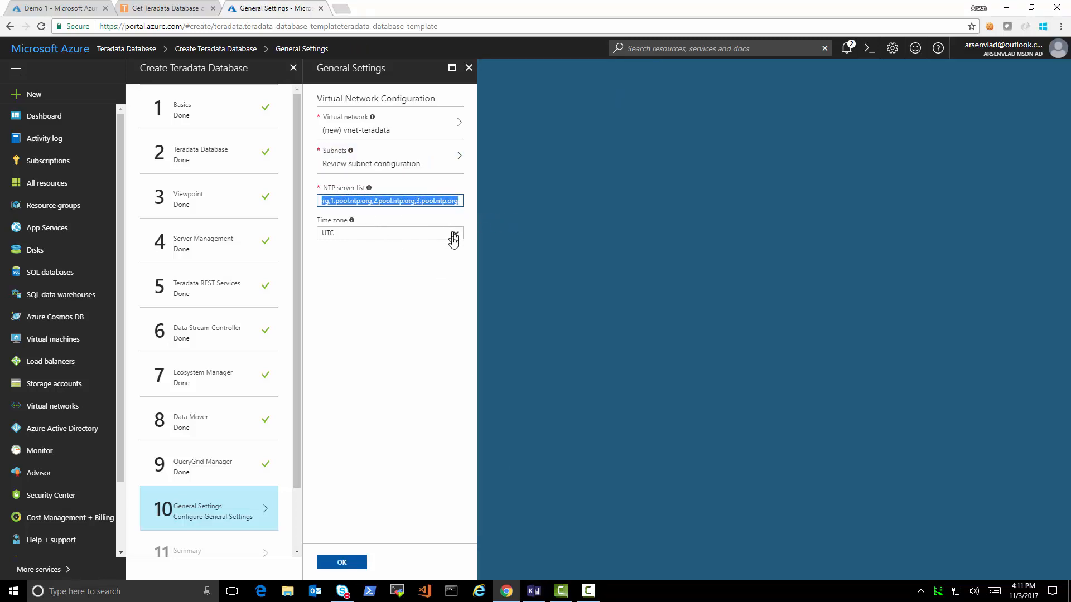
pyautogui.click(444, 278)
pyautogui.click(457, 236)
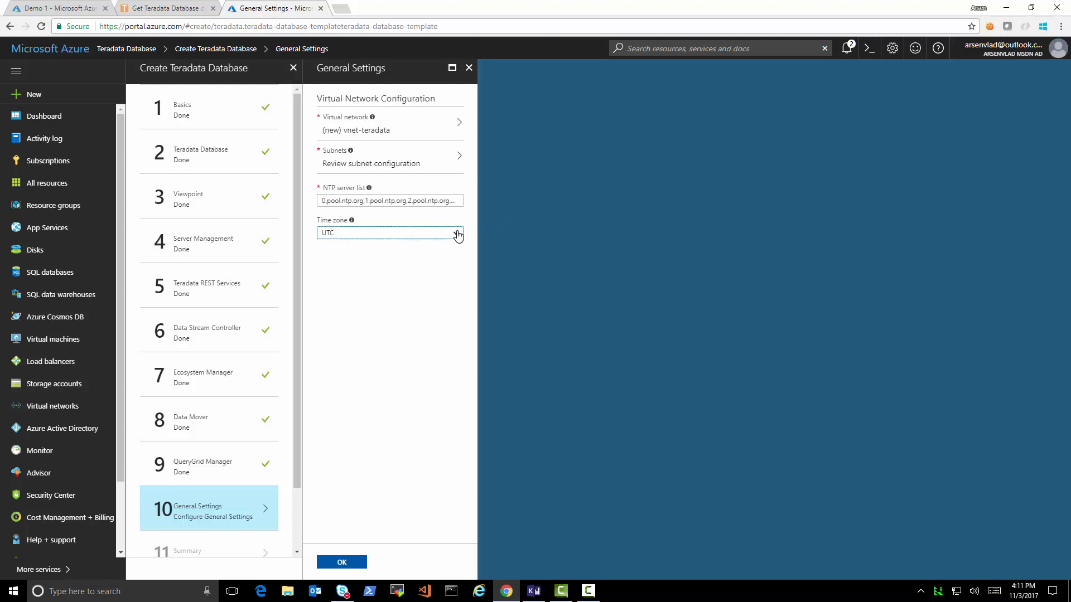
pyautogui.click(457, 235)
pyautogui.click(457, 235)
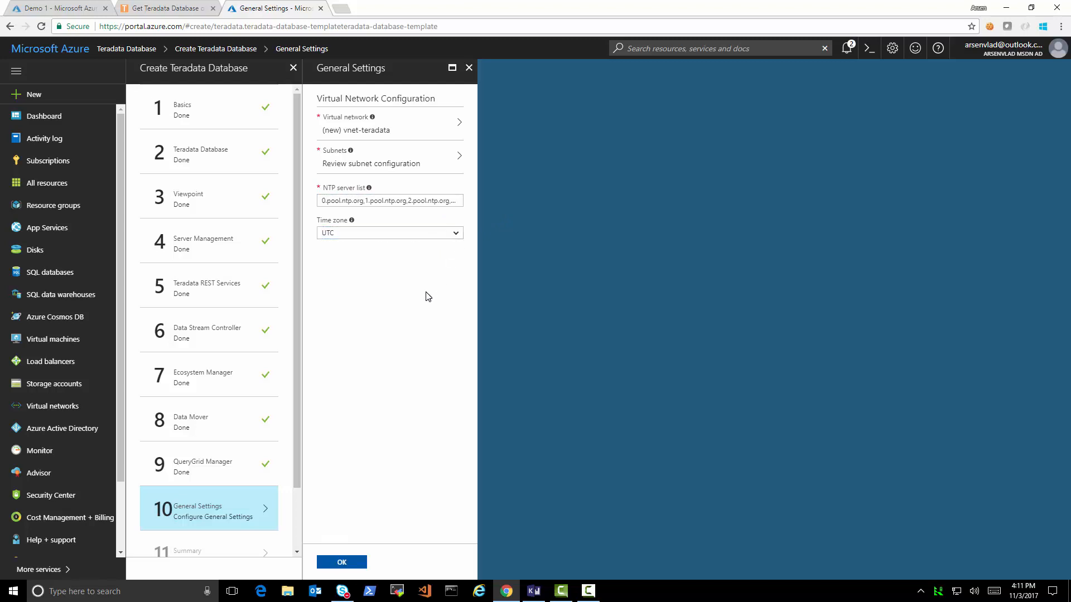
pyautogui.click(343, 563)
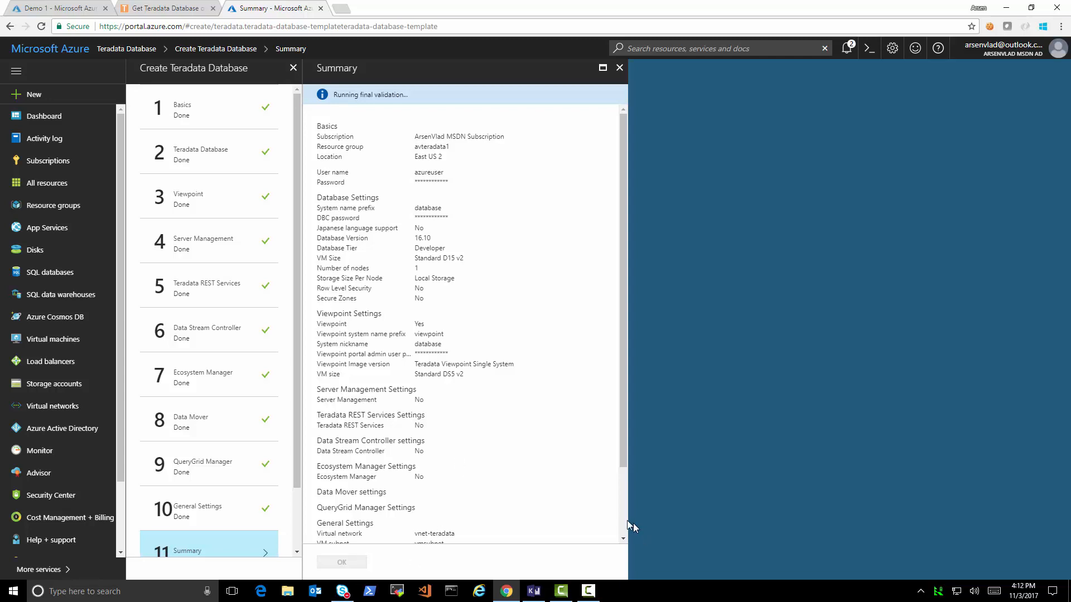
# - Accept the validated summary, read the Teradata terms of use, and create the deployment
pyautogui.scroll(-2, 622, 510)
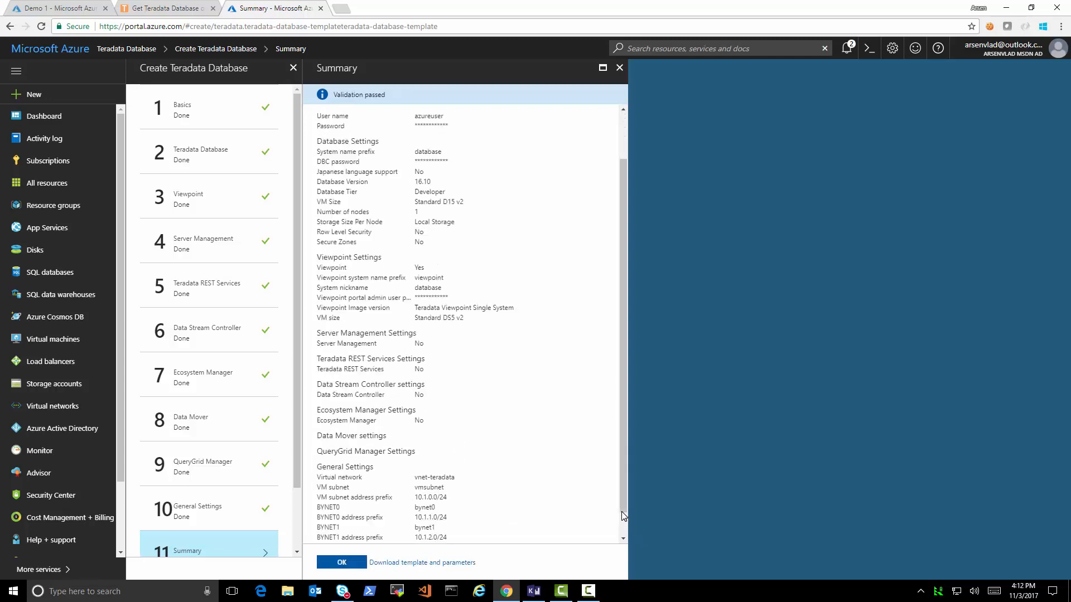
pyautogui.scroll(2, 626, 446)
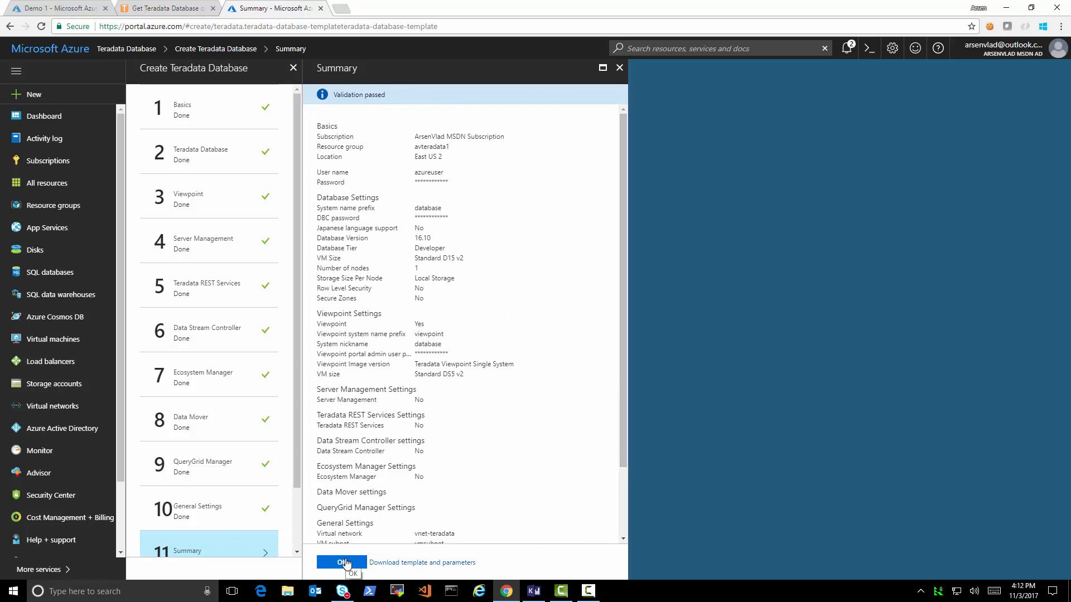
pyautogui.click(346, 563)
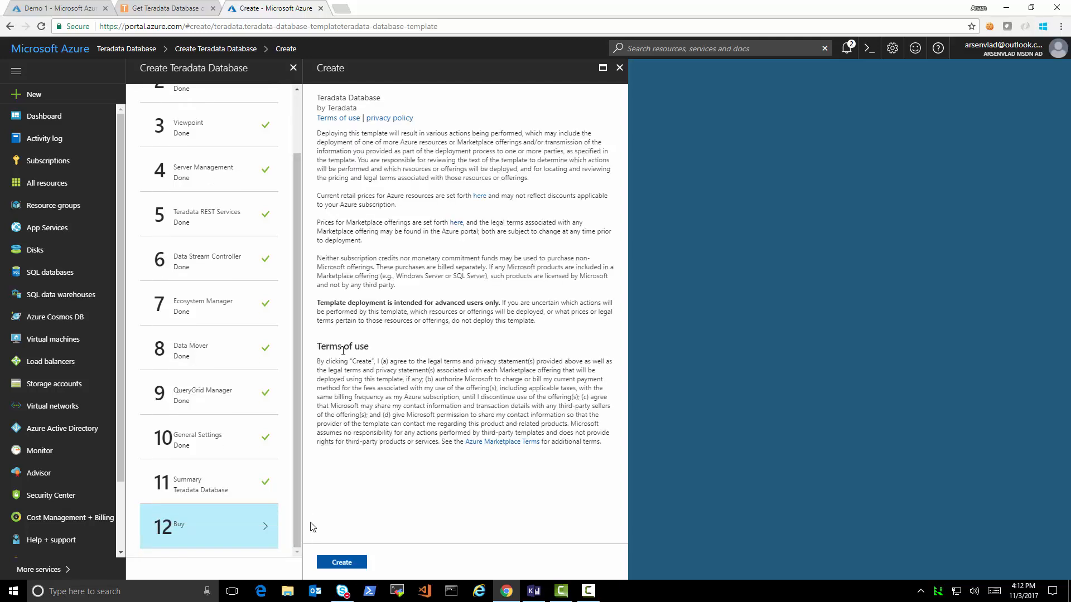
pyautogui.click(337, 118)
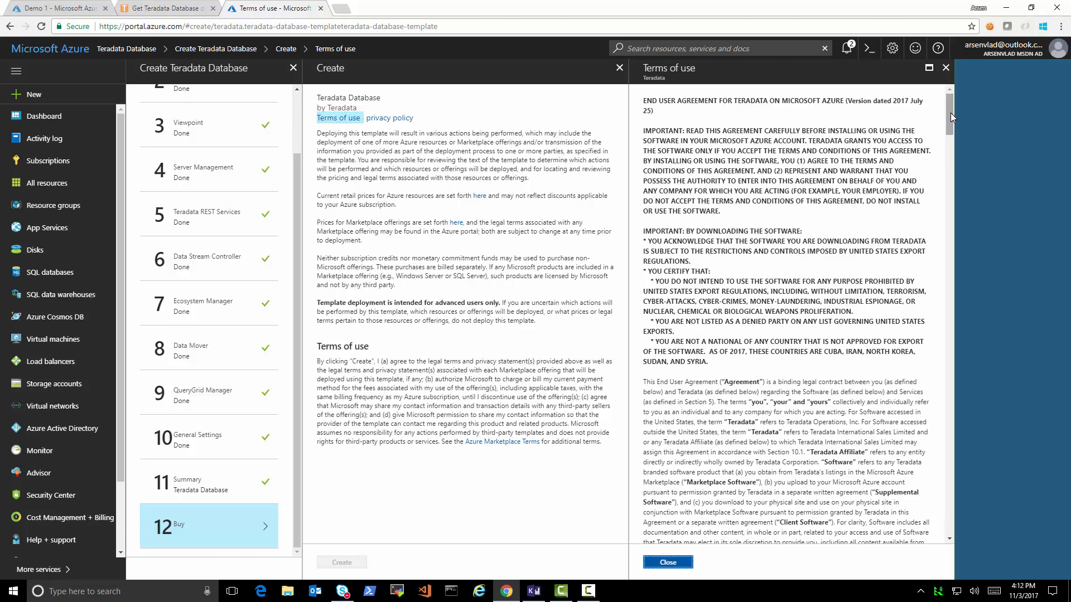
pyautogui.moveTo(951, 112); pyautogui.dragTo(966, 457)
pyautogui.moveTo(961, 480); pyautogui.dragTo(973, 106)
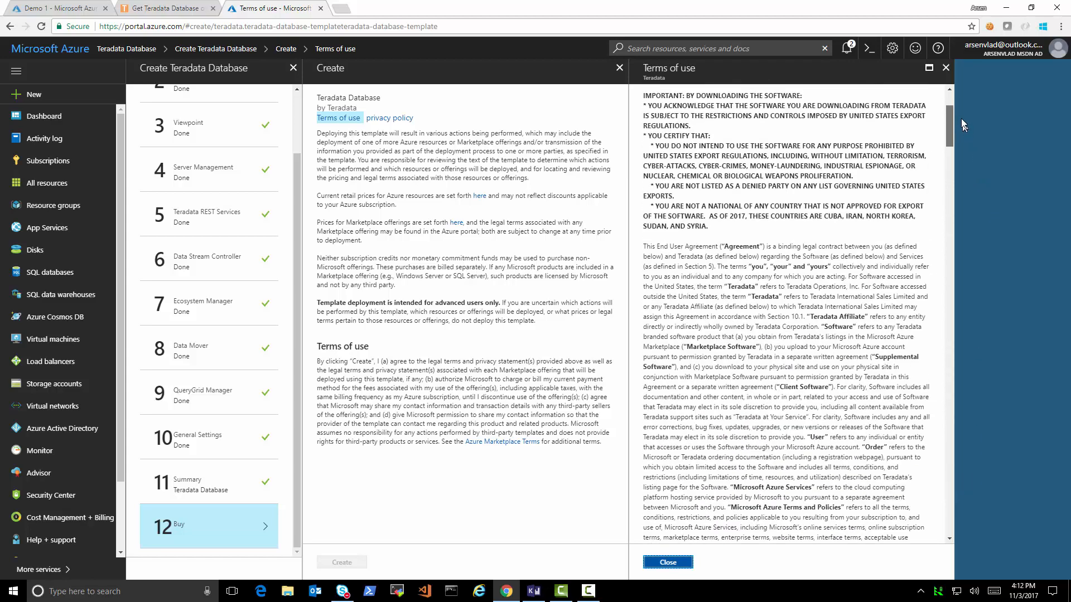
pyautogui.click(668, 563)
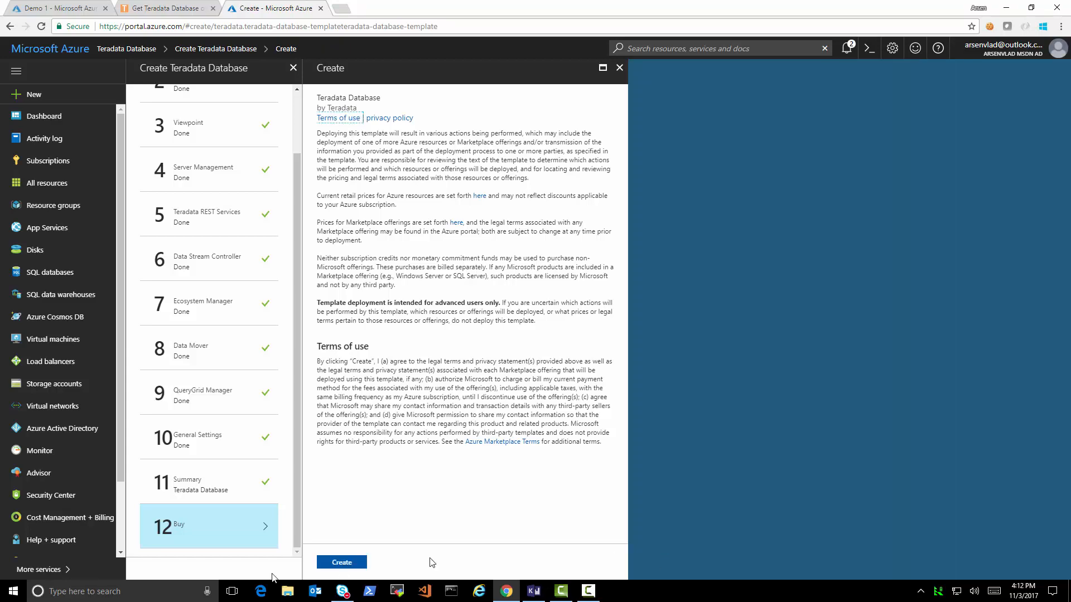
pyautogui.click(342, 562)
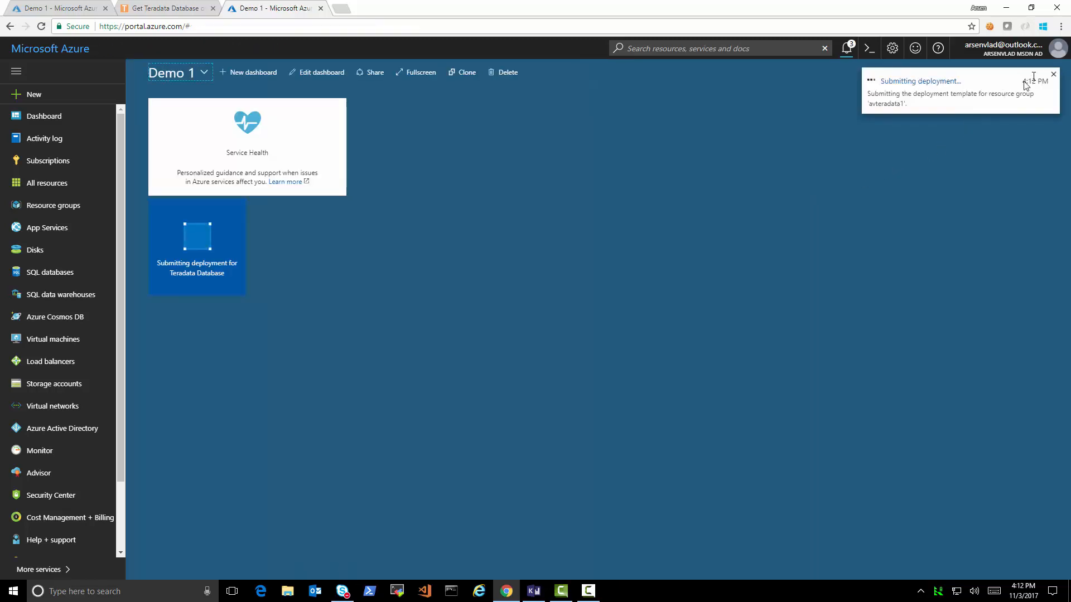
# - Dismiss the deployment notifications and show the Resource groups list
pyautogui.click(1053, 74)
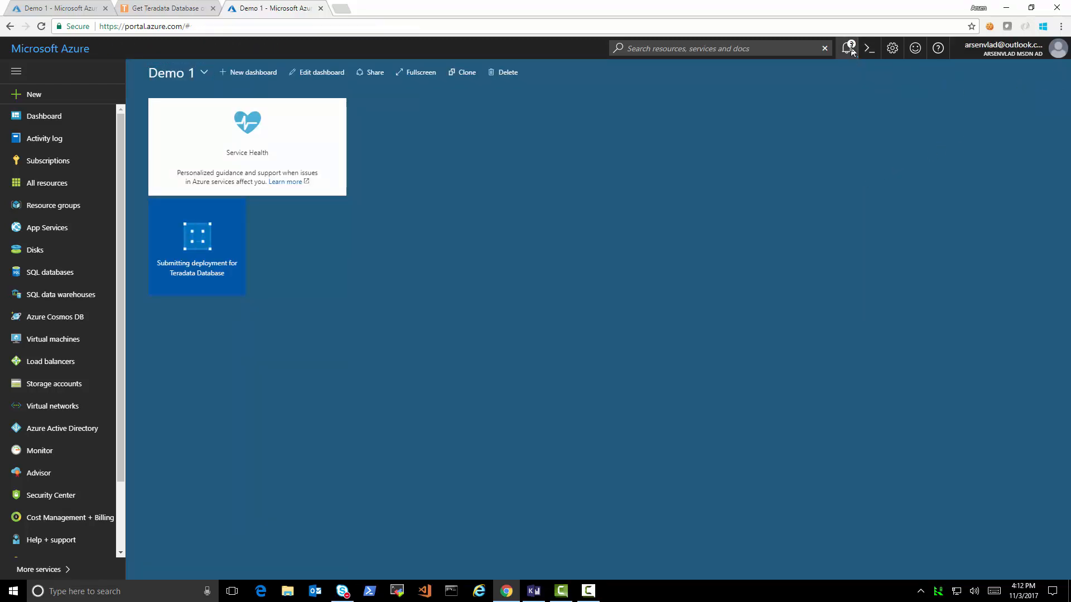
pyautogui.click(852, 51)
pyautogui.click(1038, 89)
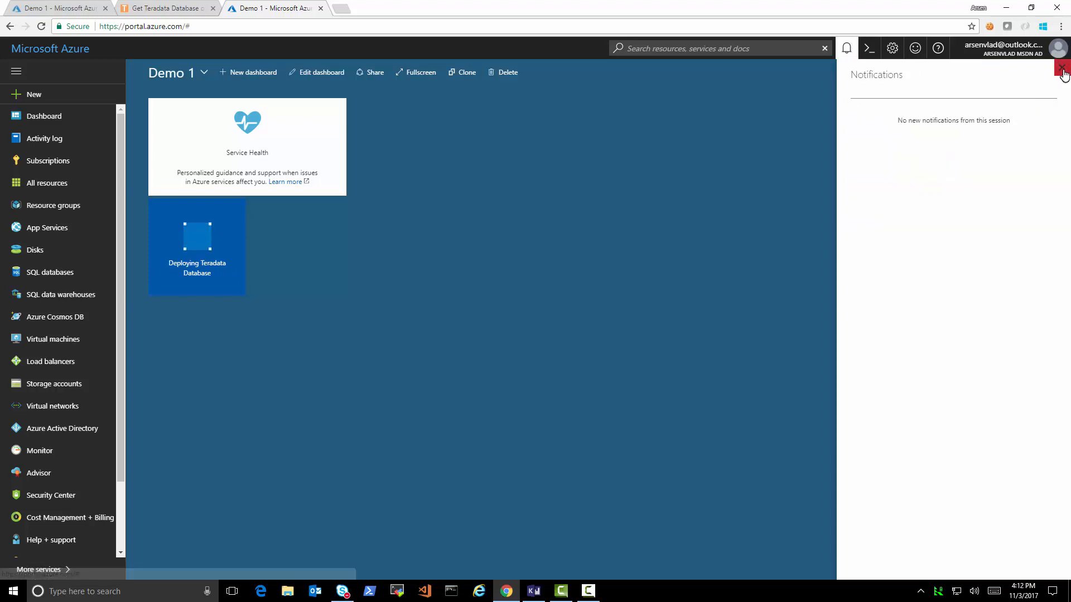
pyautogui.click(1062, 70)
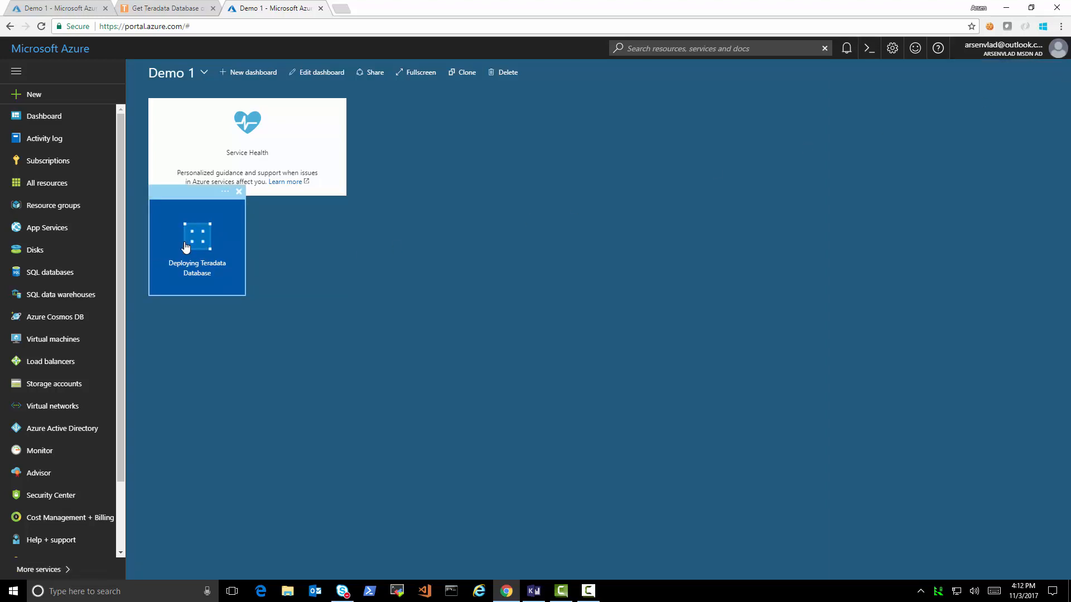
pyautogui.click(76, 206)
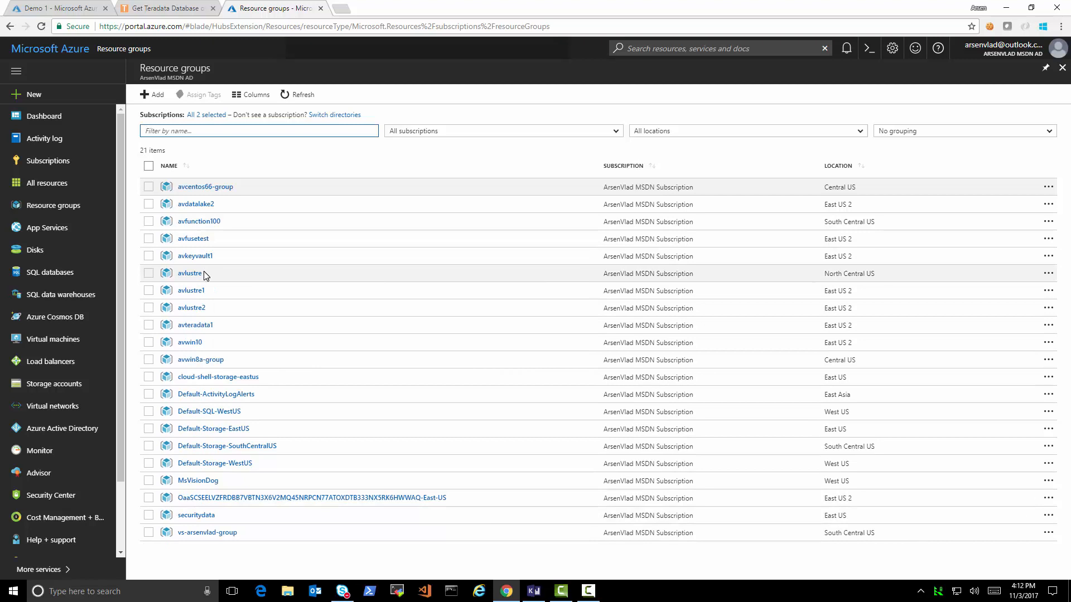
# - Open avteradata1, inspect the database-nsg rules, and refresh until six resources appear
pyautogui.click(203, 327)
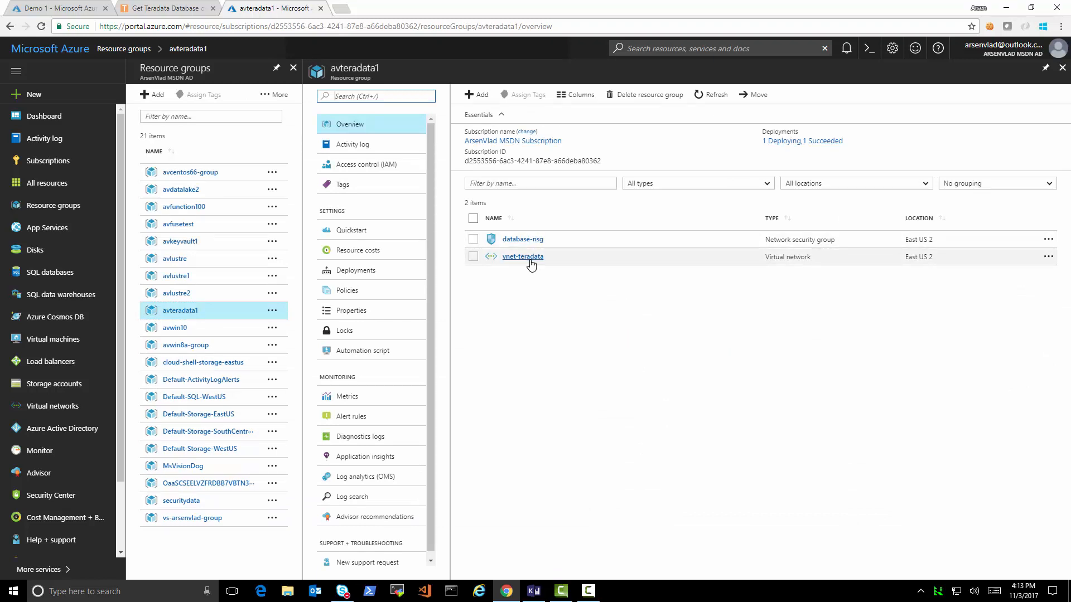
pyautogui.click(713, 96)
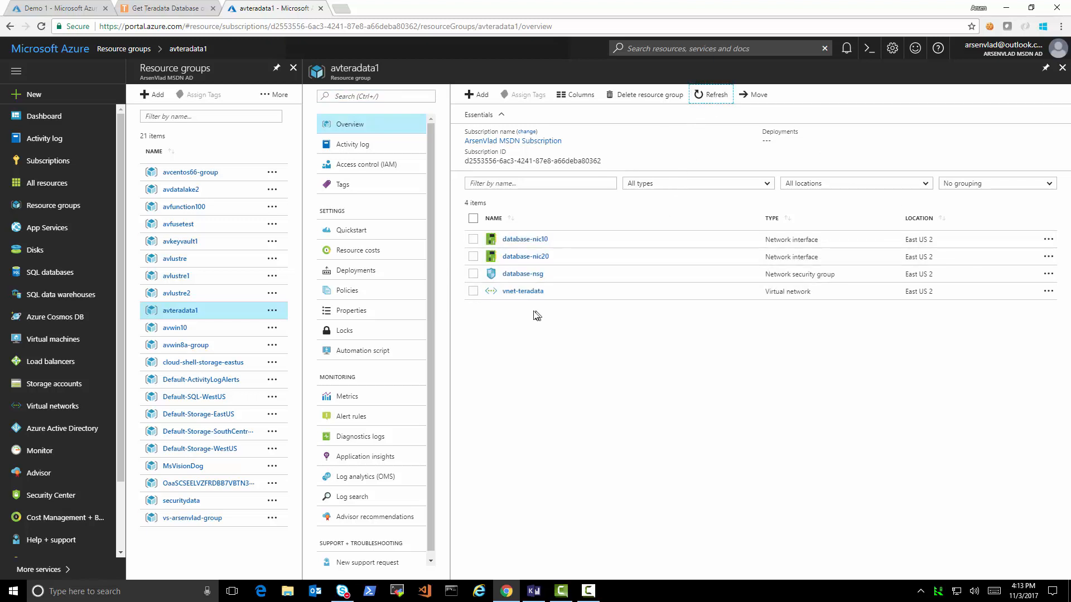
pyautogui.click(530, 274)
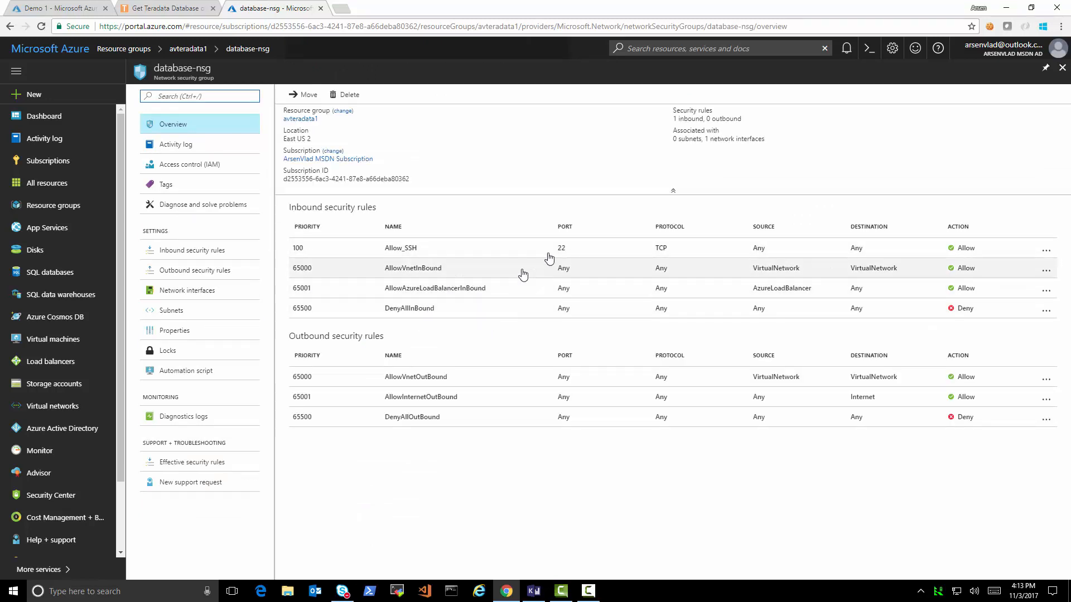
pyautogui.click(1062, 68)
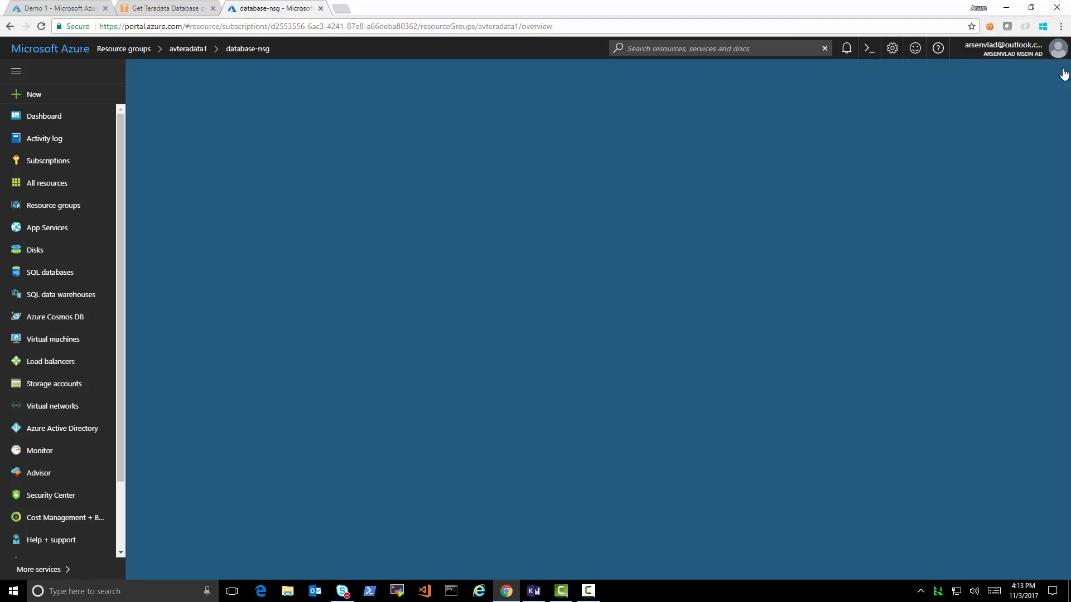
pyautogui.click(712, 96)
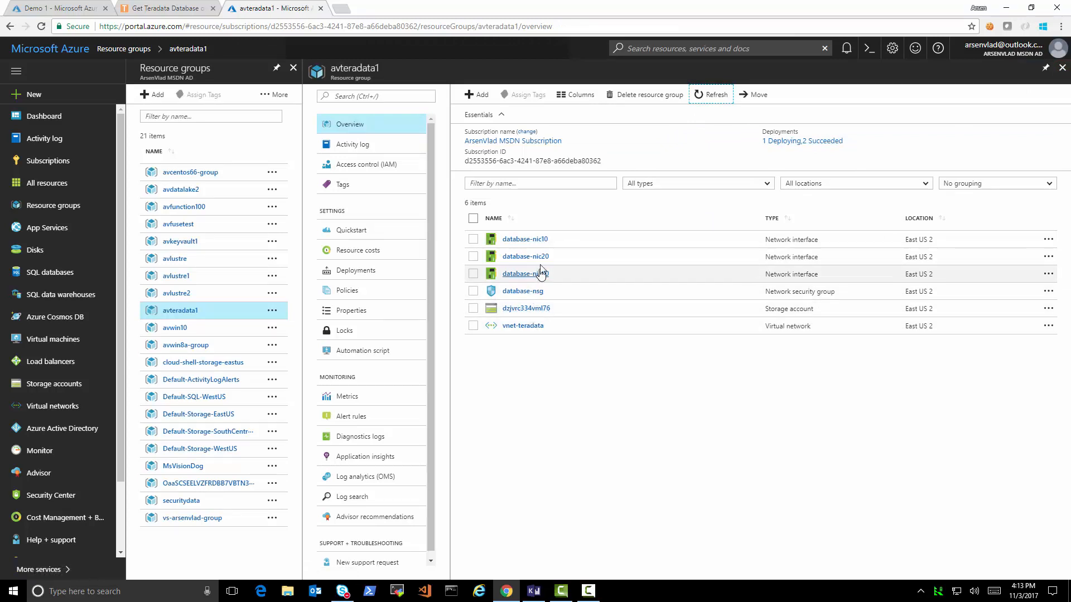
# - Open the avteradata1 deployment history and review the teradata template deployment's Inputs
pyautogui.click(781, 142)
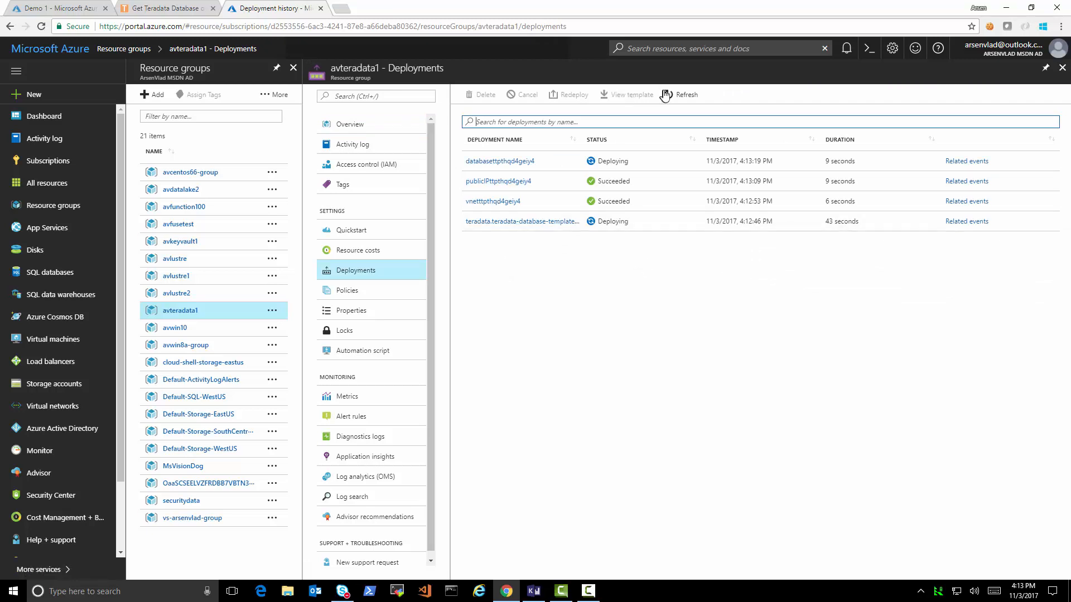
pyautogui.click(681, 97)
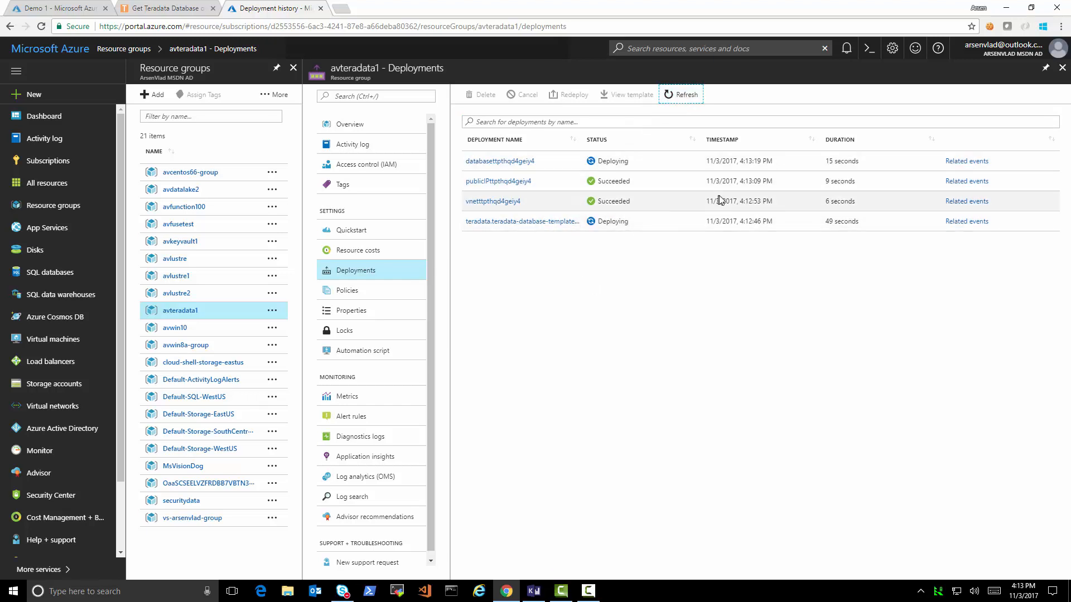
pyautogui.click(521, 225)
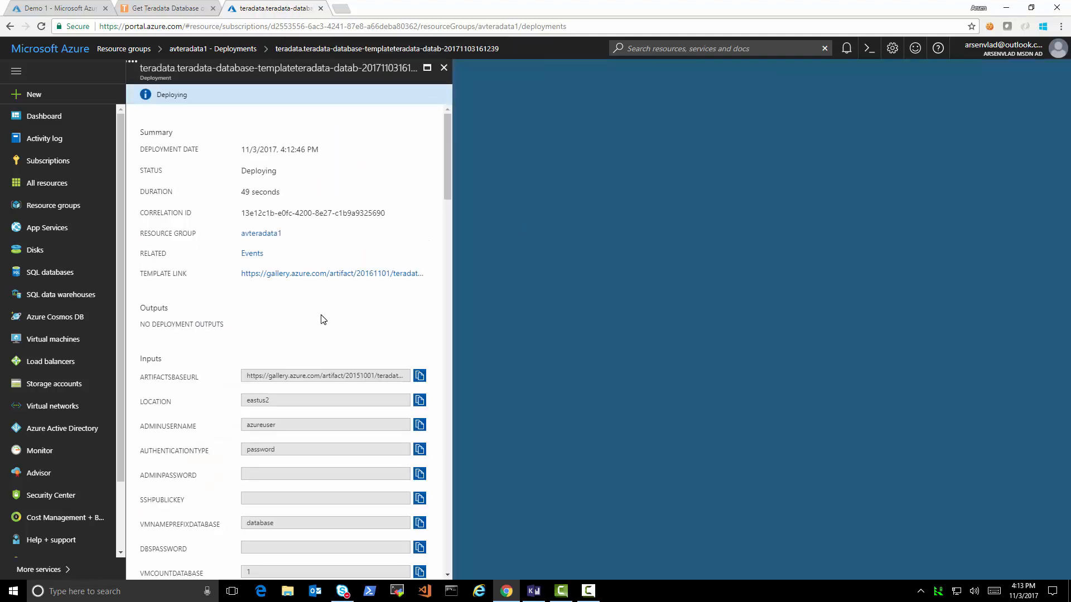
pyautogui.scroll(-5, 320, 319)
pyautogui.scroll(-8, 321, 316)
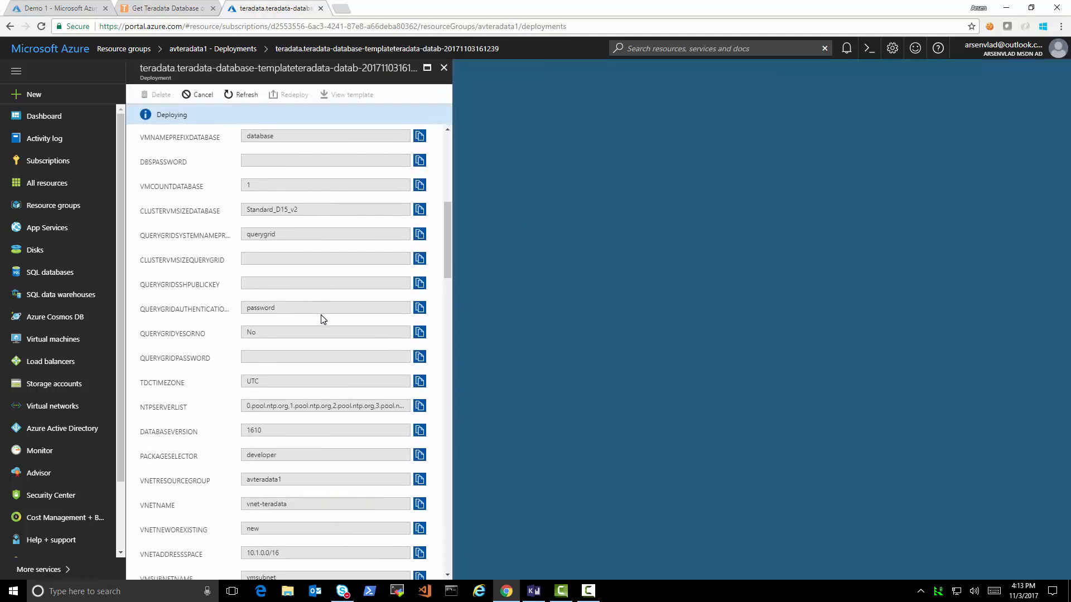
pyautogui.scroll(4, 321, 316)
pyautogui.scroll(-10, 321, 319)
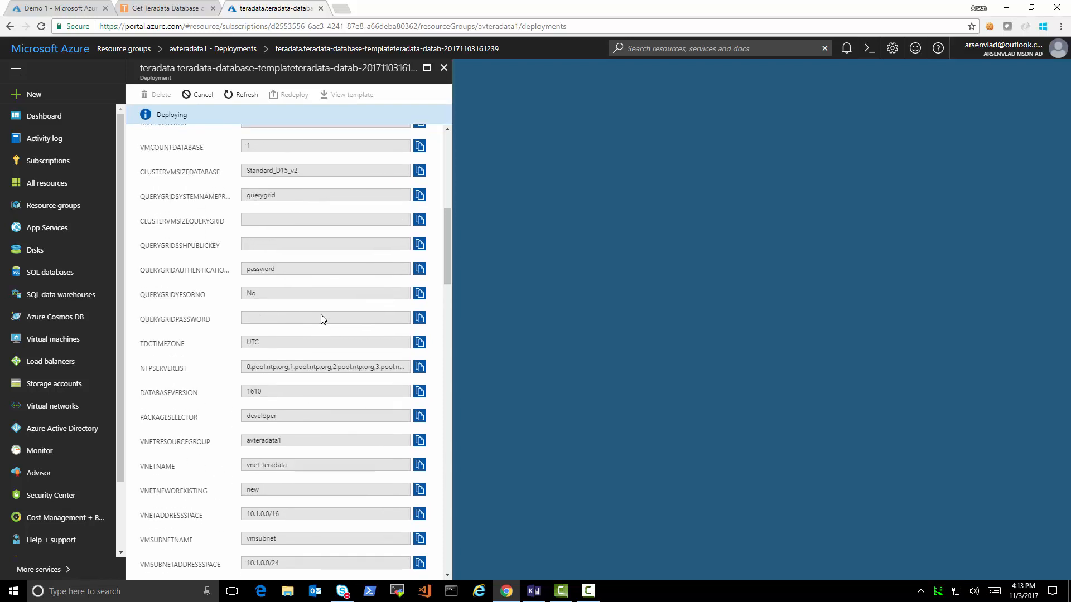
pyautogui.scroll(-15, 321, 319)
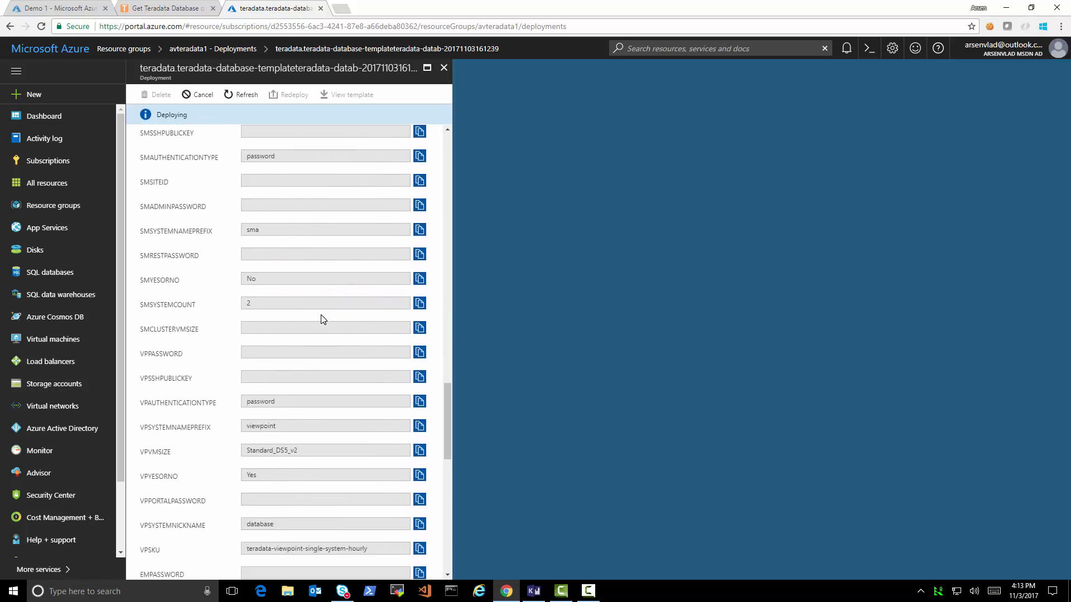
pyautogui.scroll(-2, 321, 319)
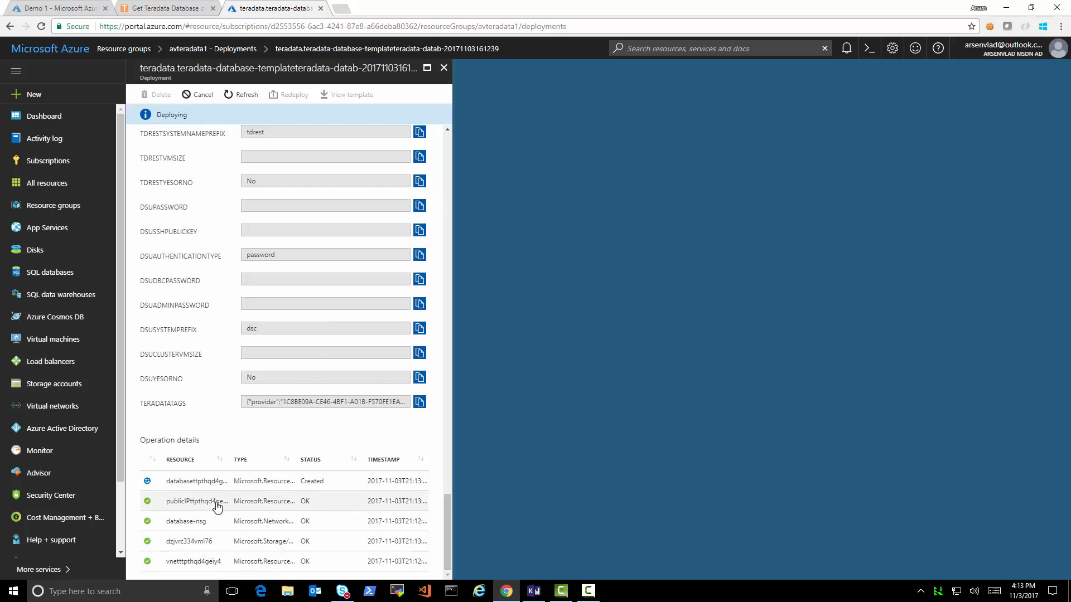
pyautogui.click(443, 68)
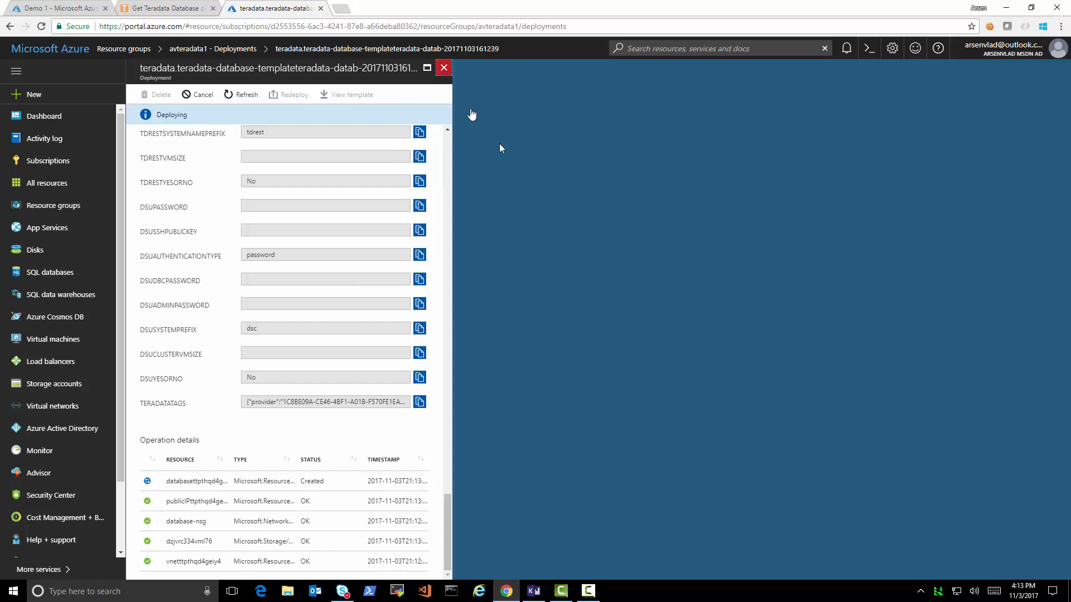
# - Inspect the databasettpthqd4geiy4 deployment's database-vm0 operation, then refresh the deployments list
pyautogui.click(525, 165)
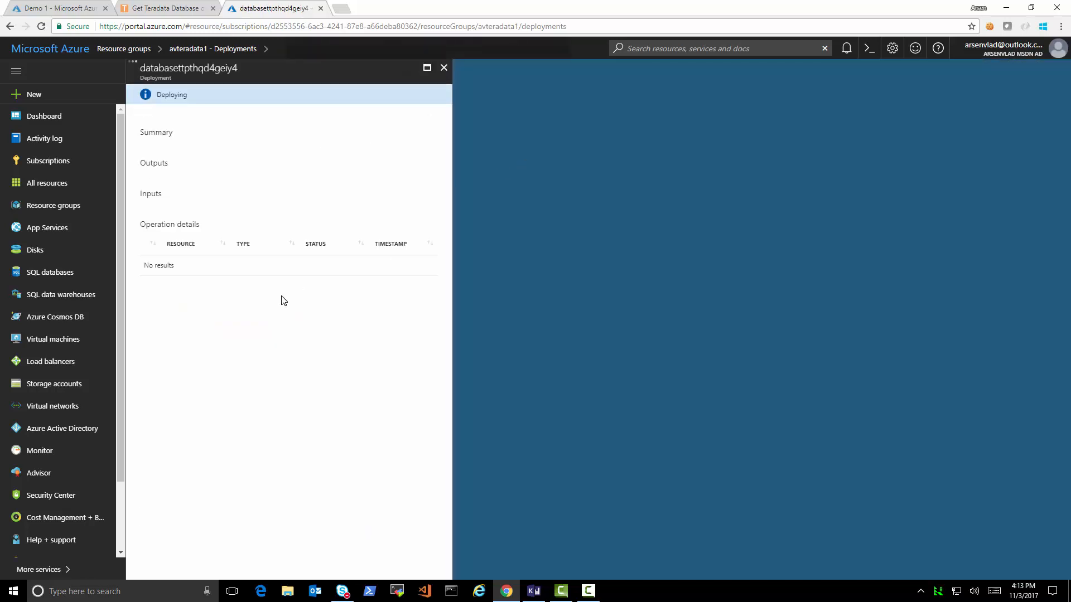
pyautogui.scroll(-15, 332, 400)
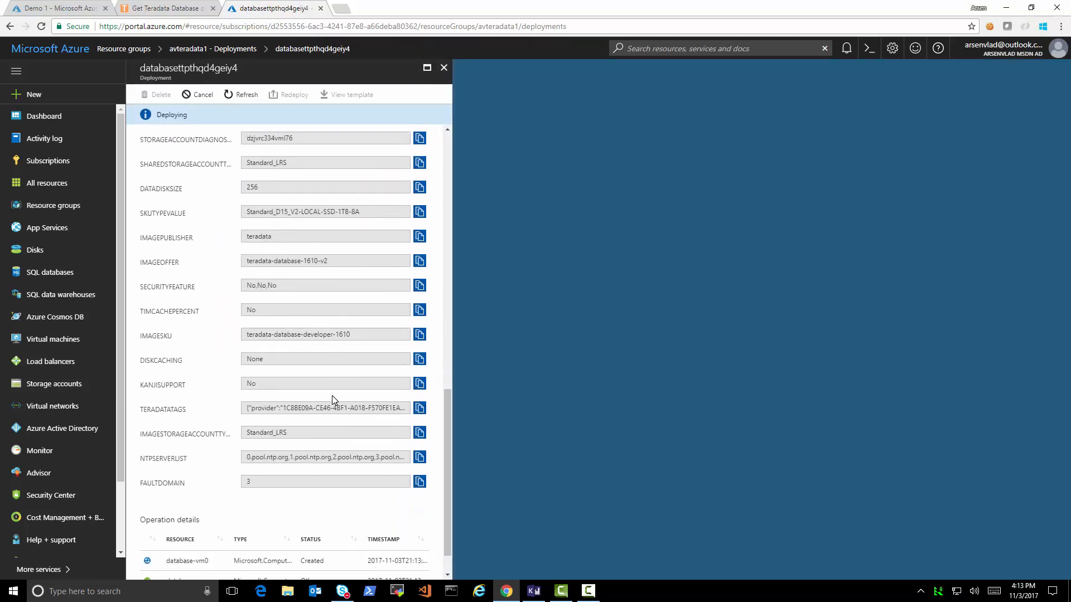
pyautogui.click(200, 522)
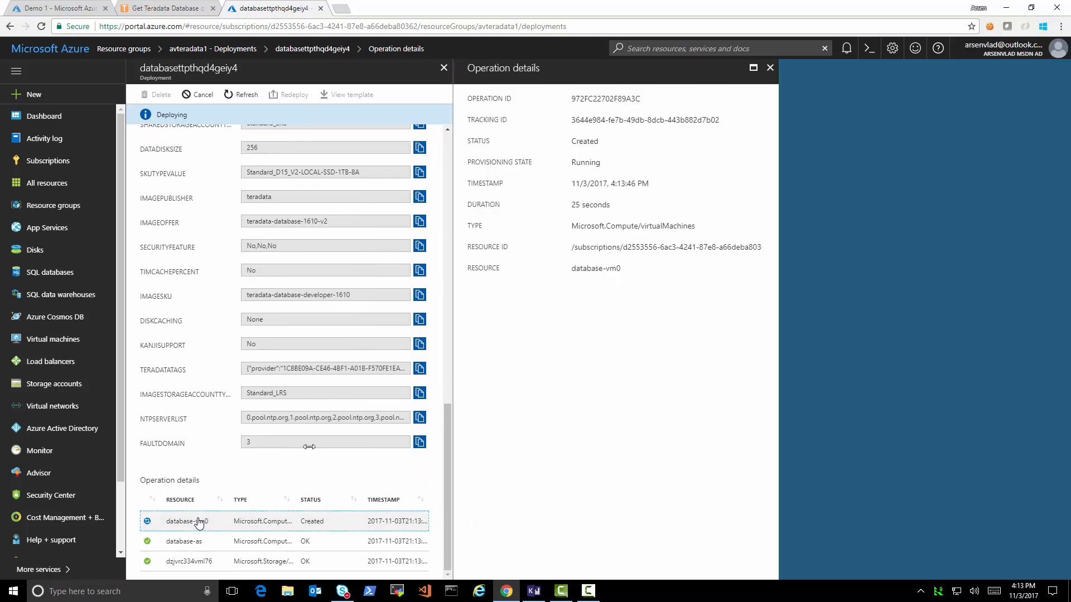
pyautogui.click(769, 67)
pyautogui.click(443, 67)
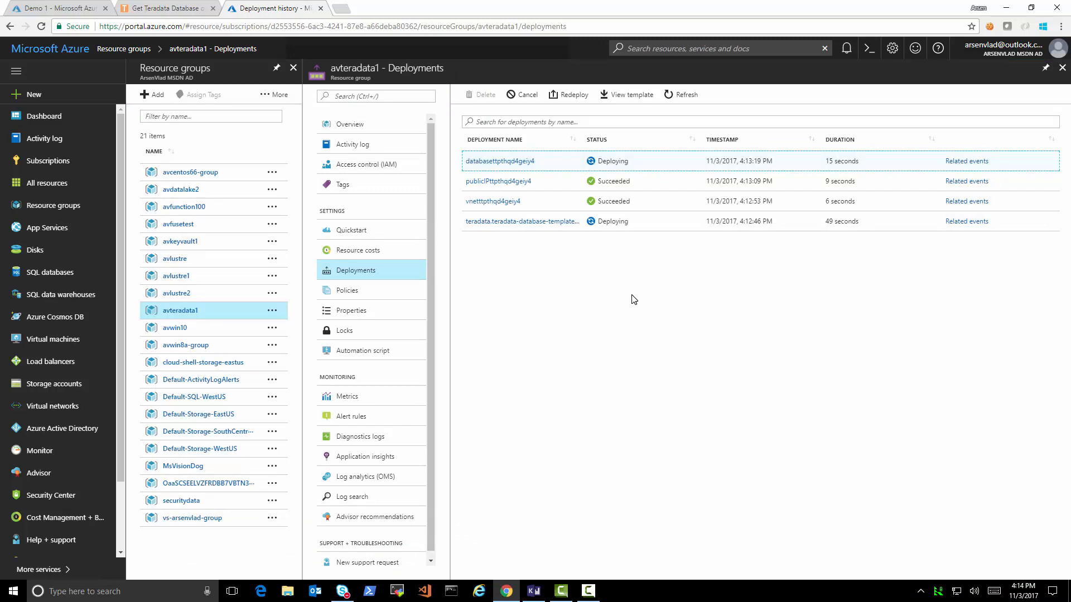
pyautogui.click(683, 94)
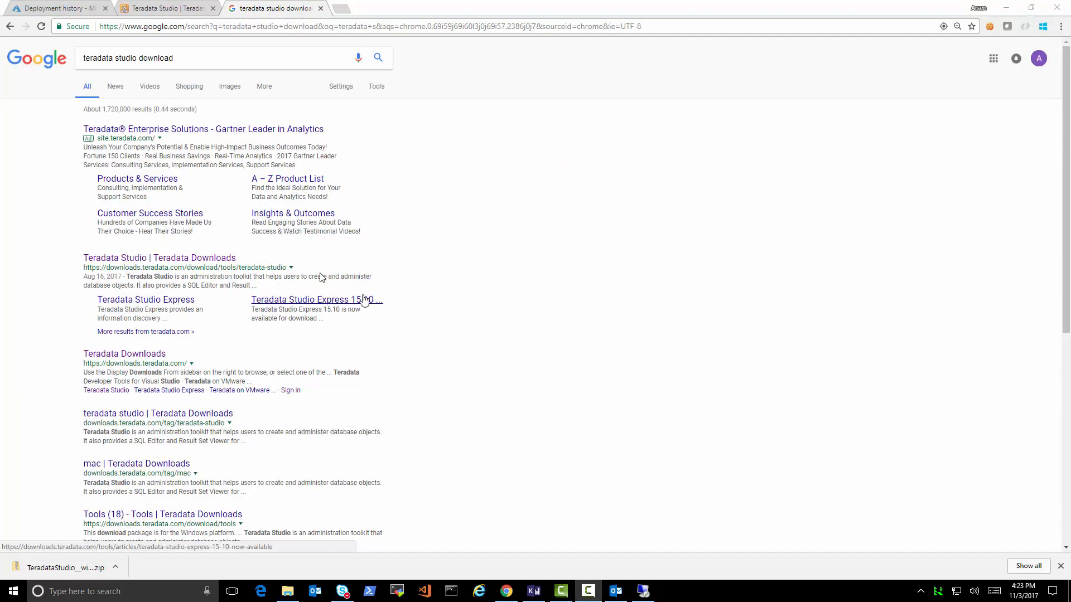
# - Refresh the Azure deployments, then reach the Teradata Studio page via ALL DOWNLOADS on Teradata Downloads
pyautogui.click(69, 8)
pyautogui.click(681, 94)
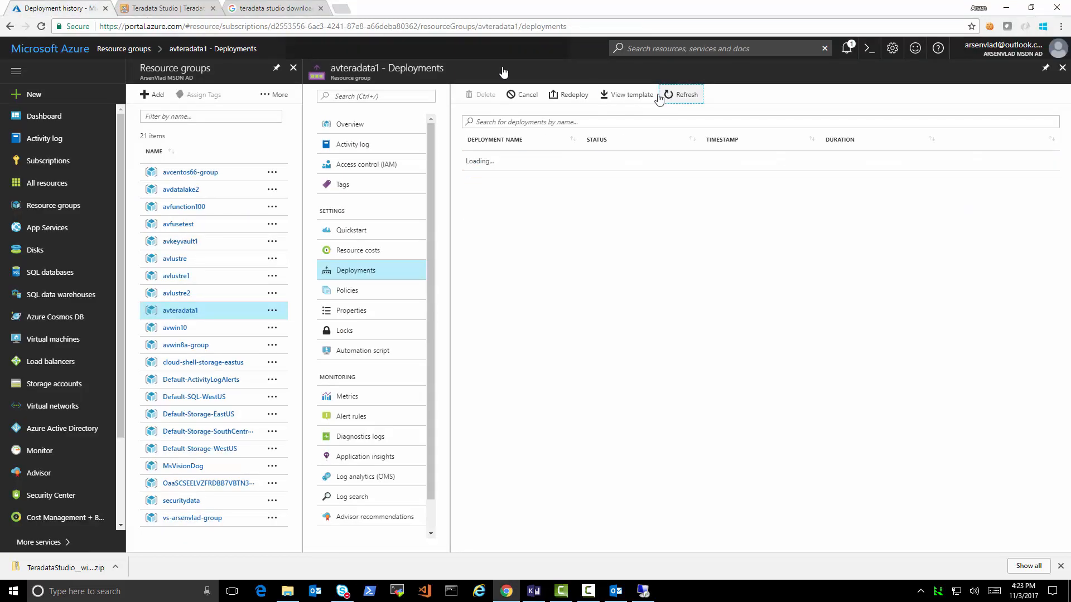
pyautogui.click(249, 8)
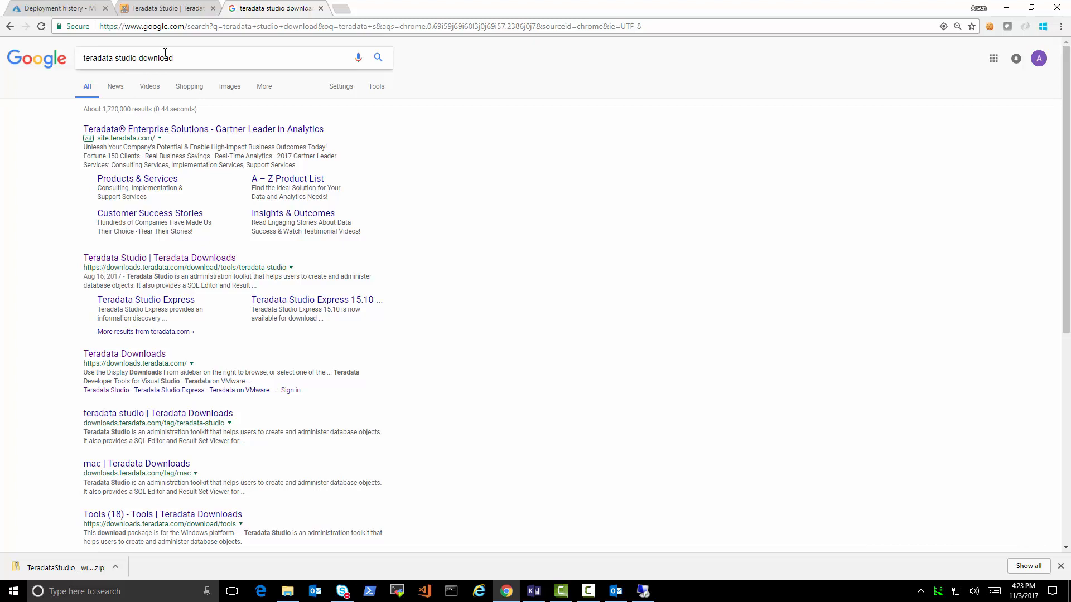
pyautogui.click(179, 11)
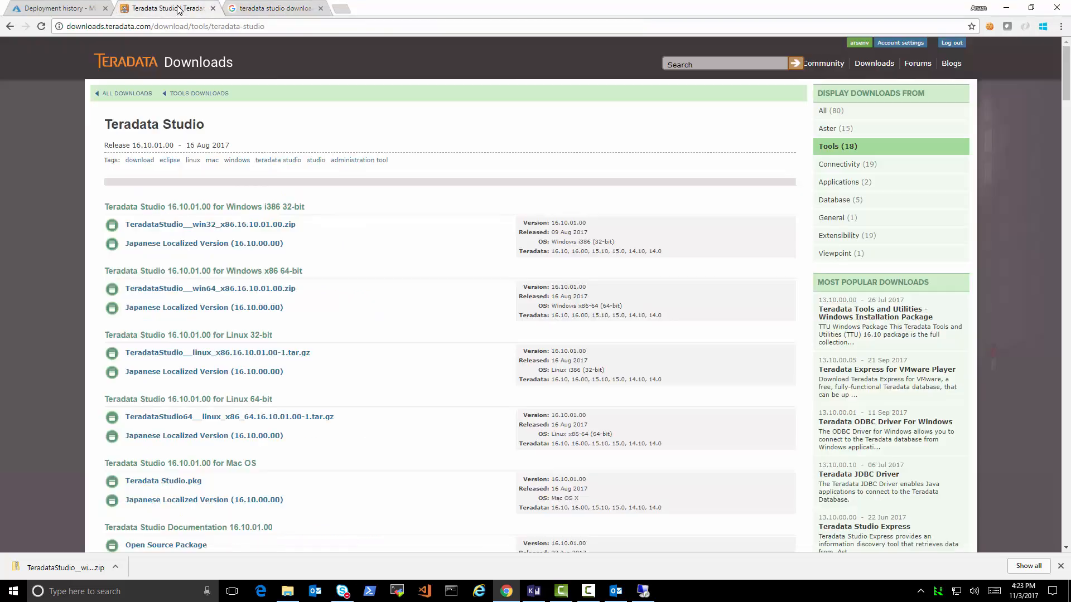
pyautogui.click(132, 93)
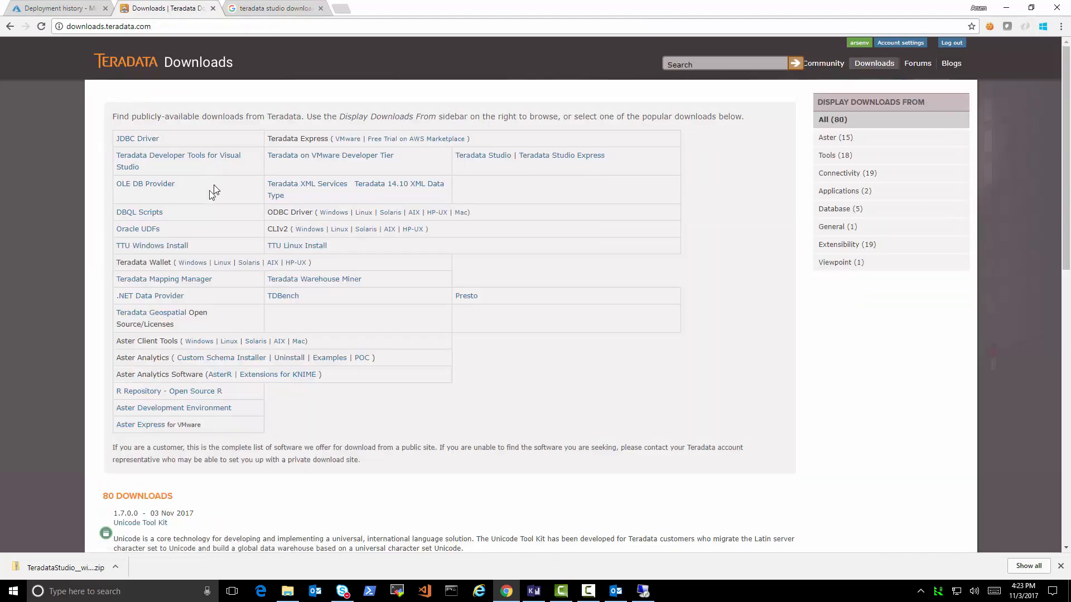
pyautogui.click(469, 158)
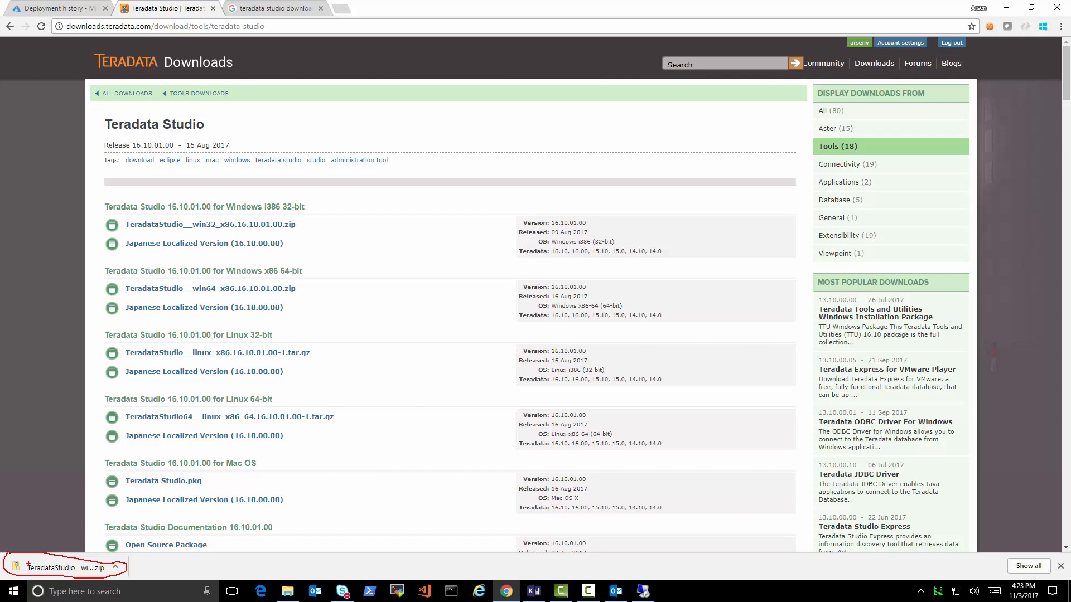
pyautogui.press('Escape')
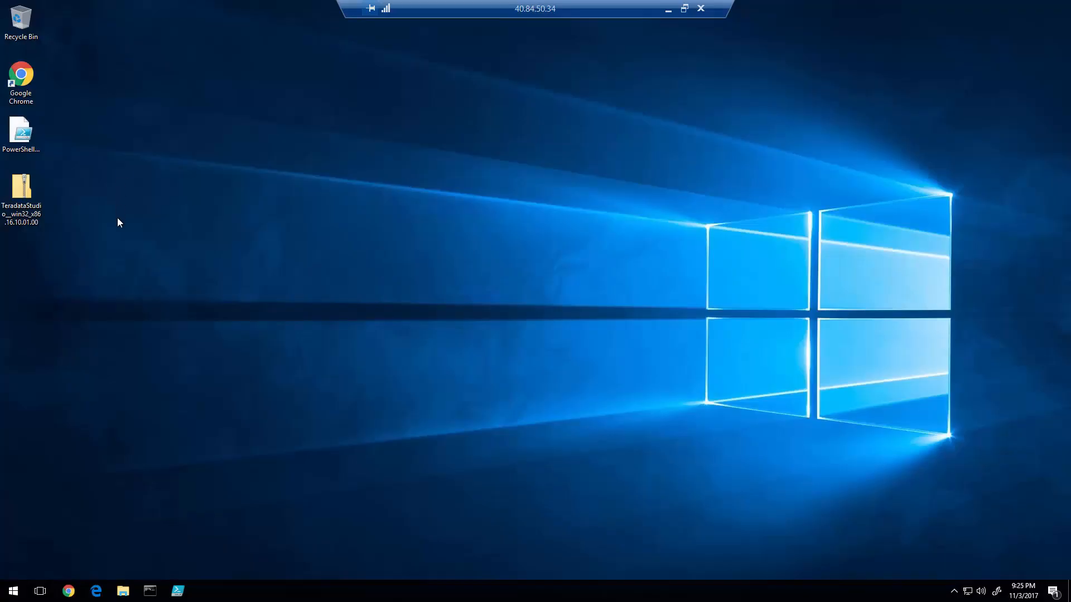
# - Open the downloaded Teradata Studio zip and select its installer package
pyautogui.doubleClick(22, 192)
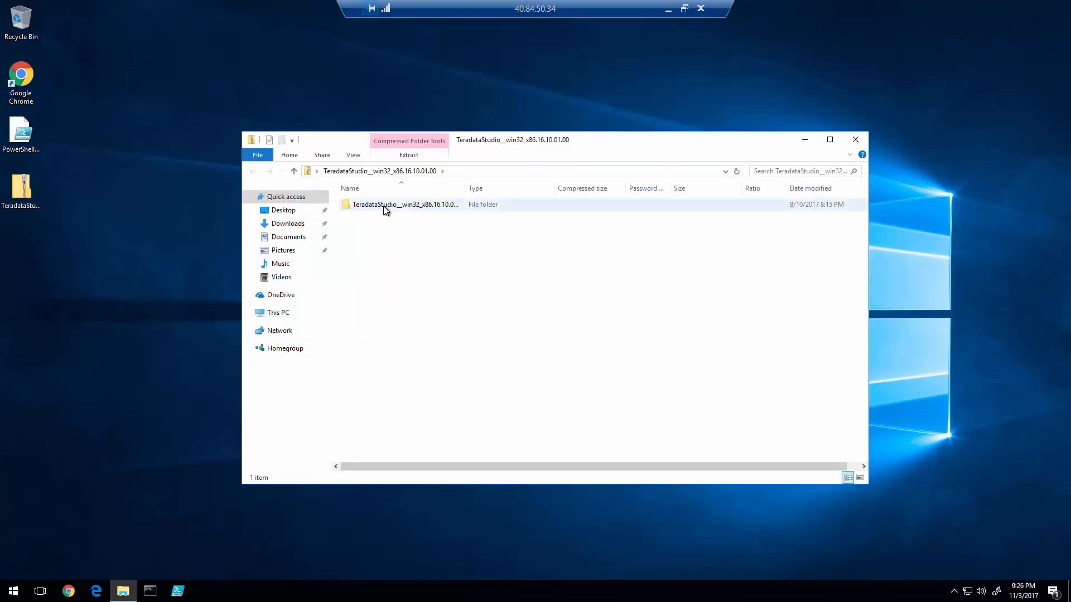
pyautogui.doubleClick(383, 206)
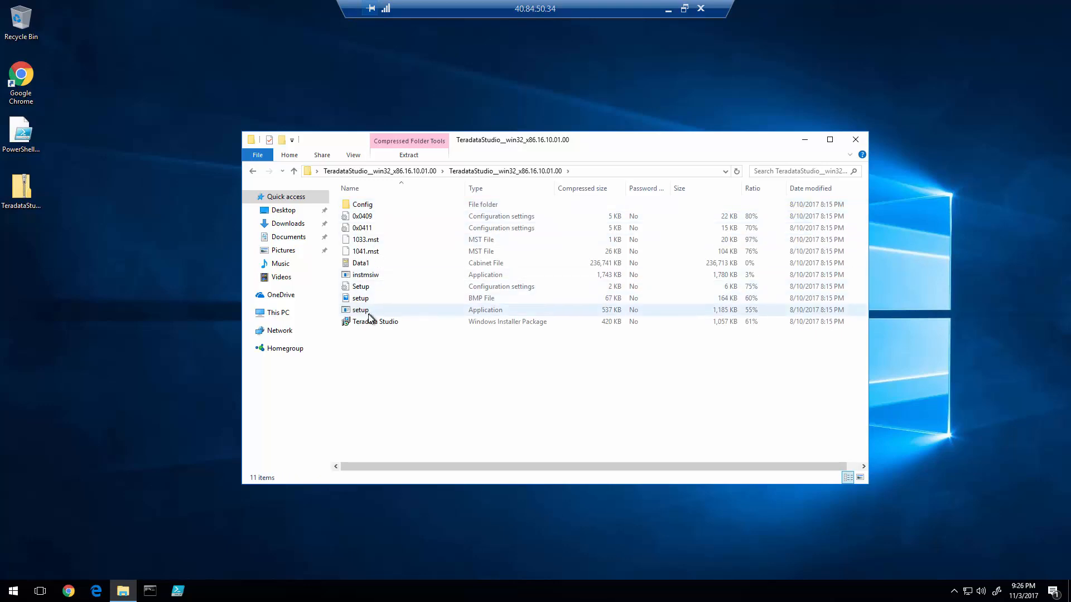
pyautogui.click(368, 323)
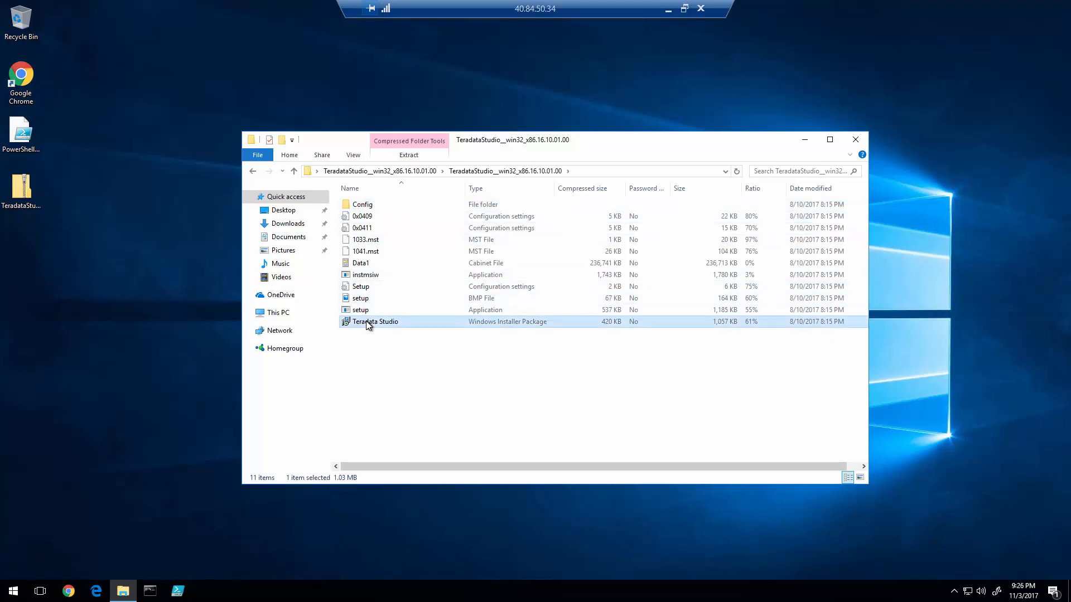
# - Run the installer: accept the license, keep the default folder, install, and approve the UAC prompt
pyautogui.click(463, 346)
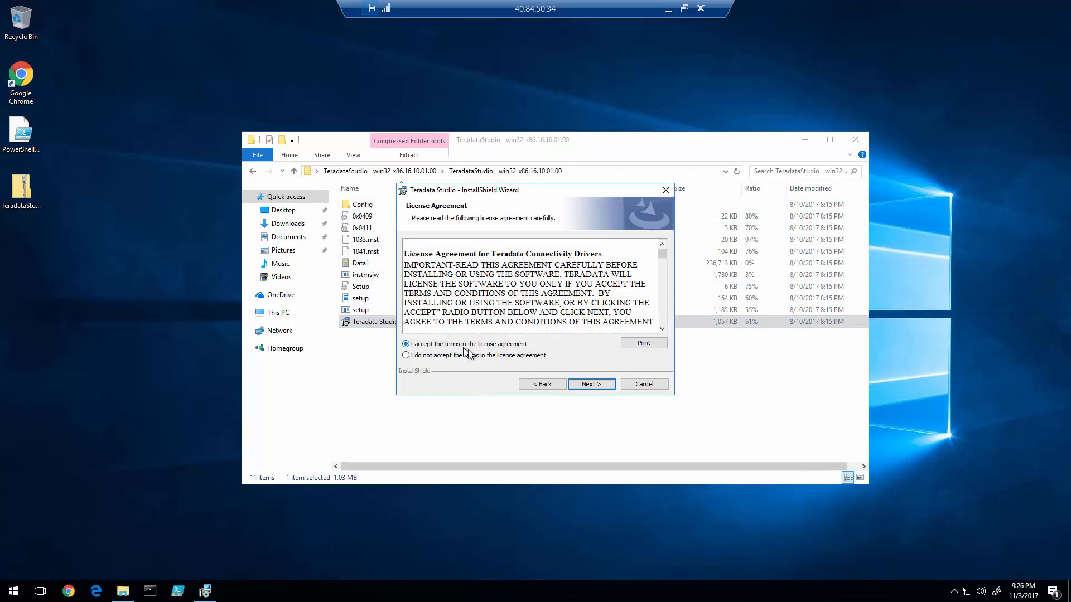
pyautogui.click(593, 385)
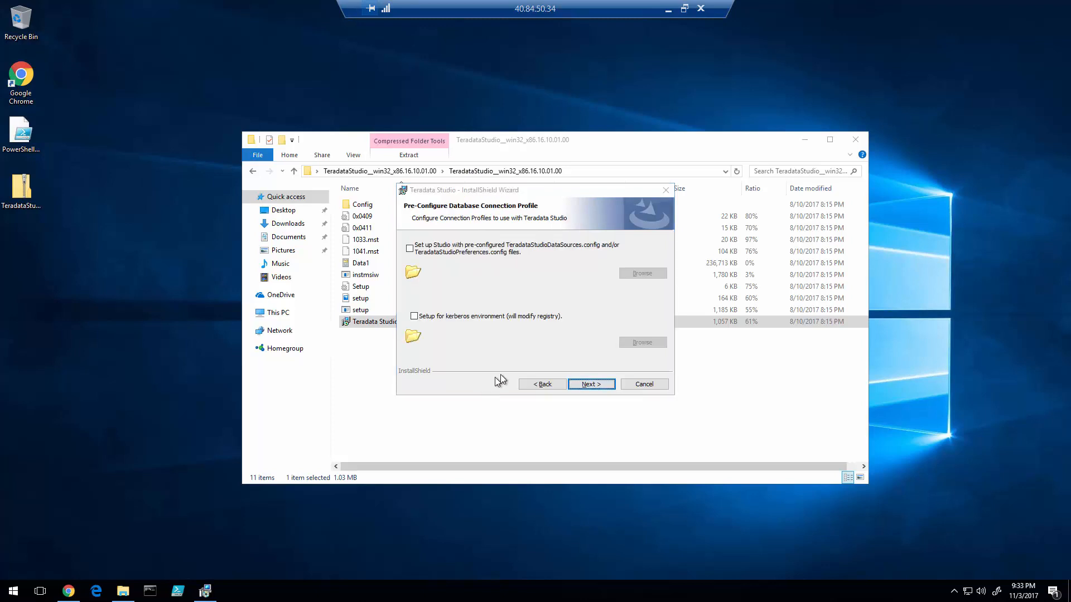
pyautogui.click(590, 384)
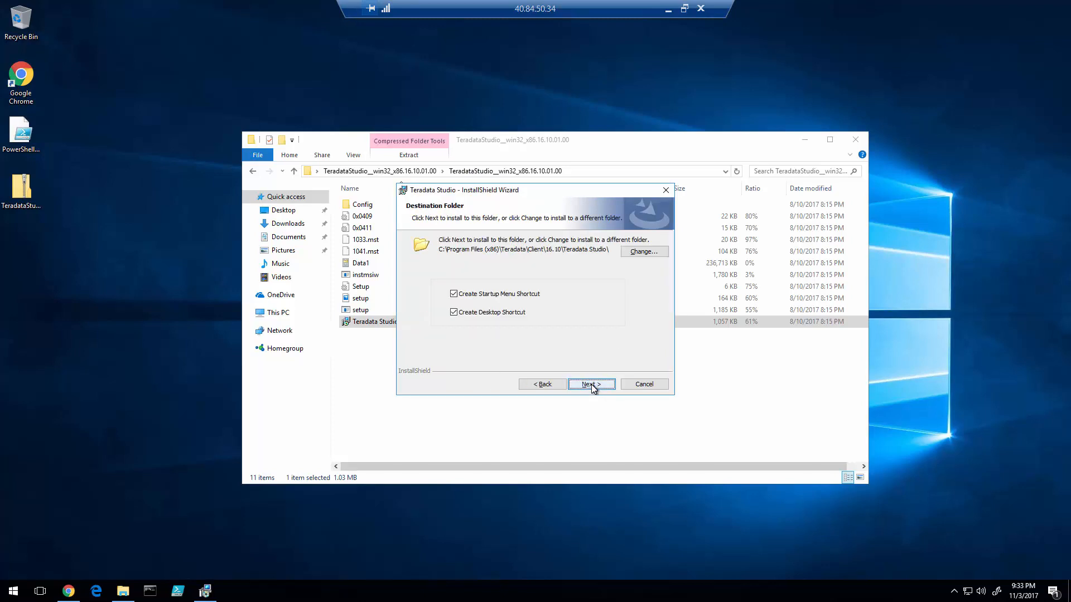
pyautogui.click(591, 384)
pyautogui.click(592, 384)
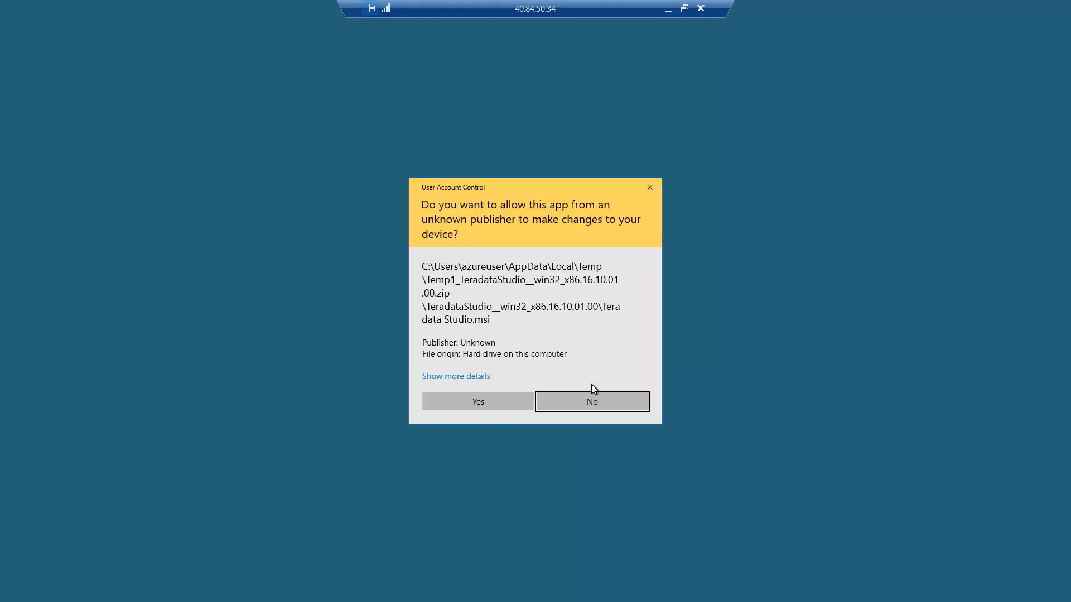
pyautogui.click(487, 402)
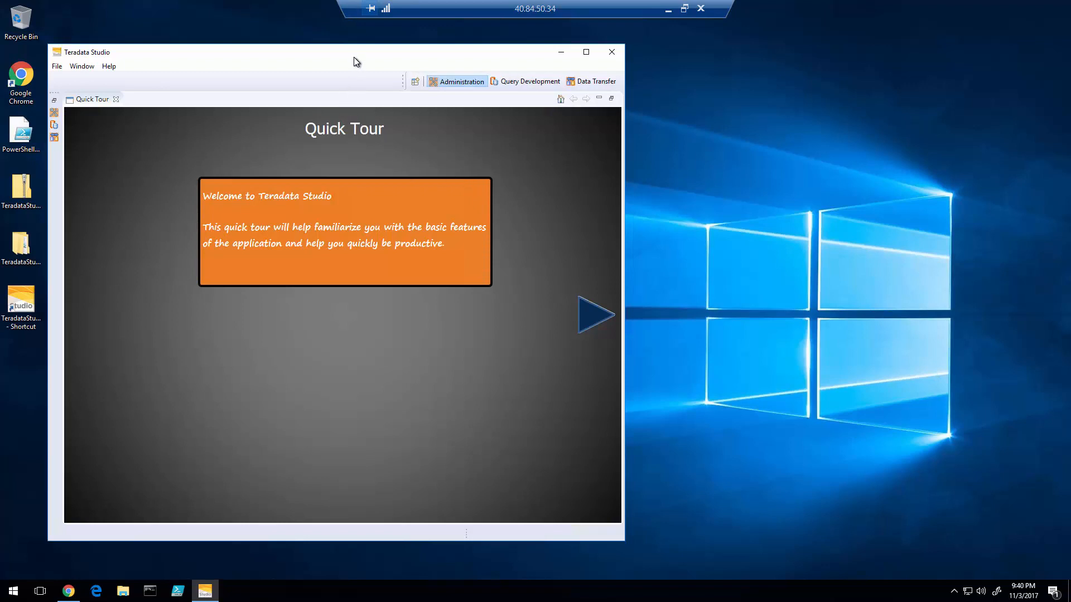
# - Close the Quick Tour and create a Teradata-type connection profile named AVTERADATA1
pyautogui.click(590, 326)
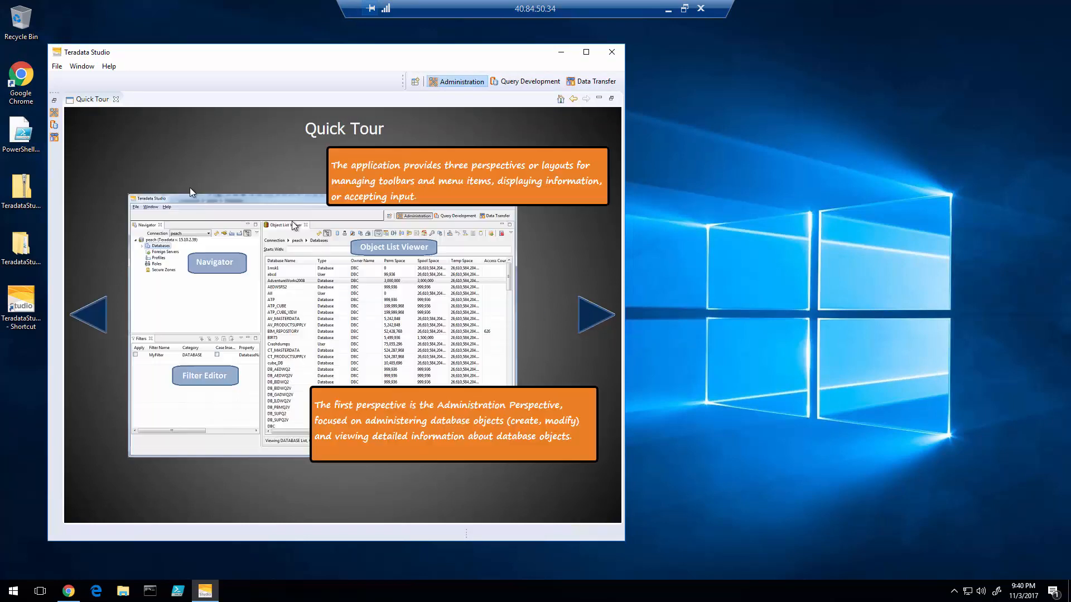
pyautogui.click(117, 99)
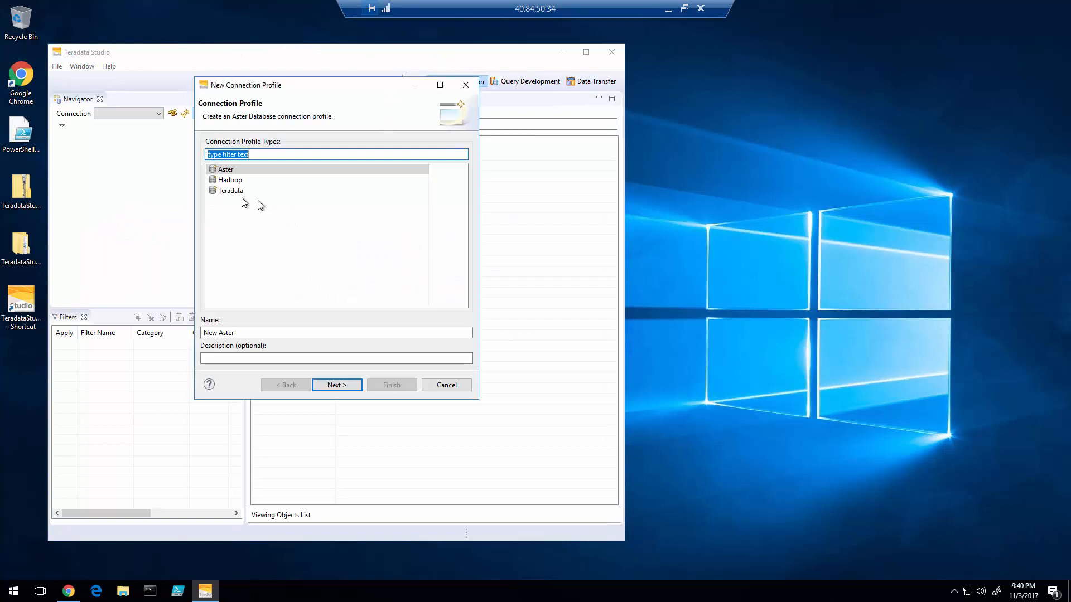
pyautogui.click(235, 192)
pyautogui.click(282, 333)
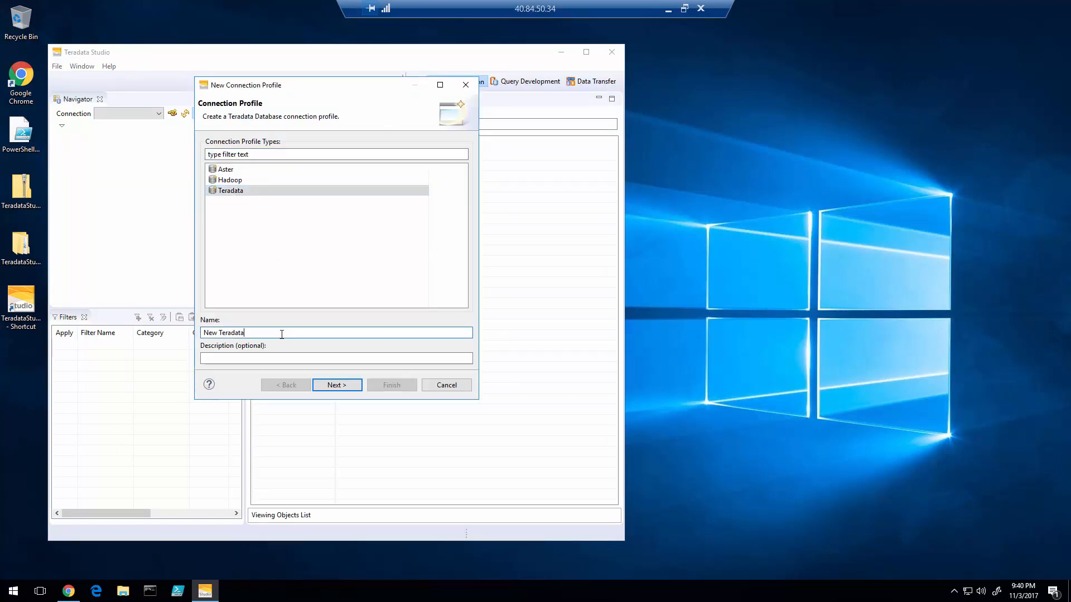
pyautogui.hotkey('ctrl', 'a')
pyautogui.write('AVTE')
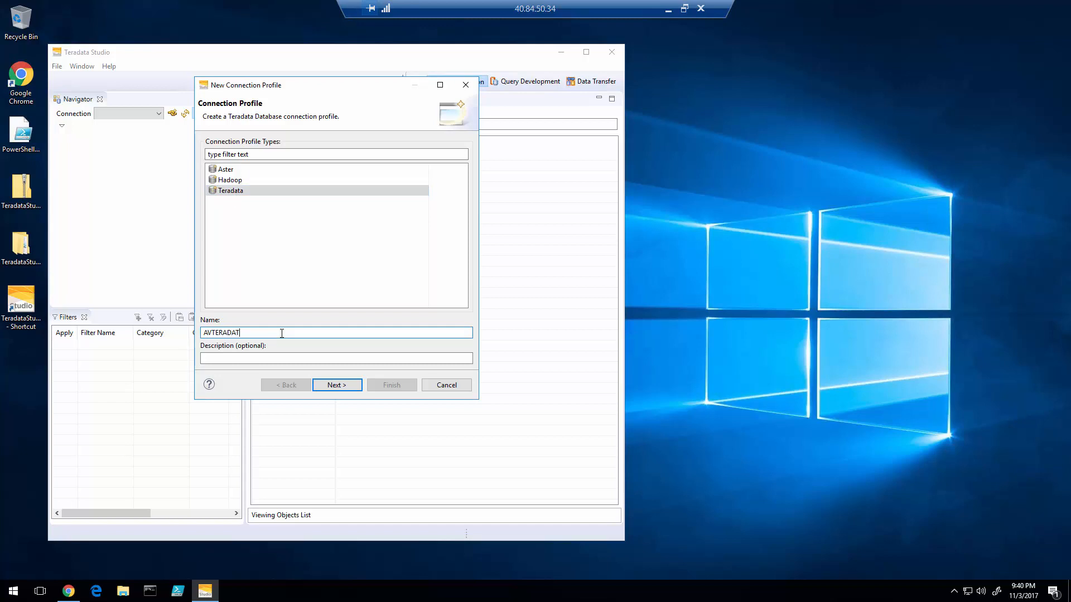
pyautogui.write('RADATA1')
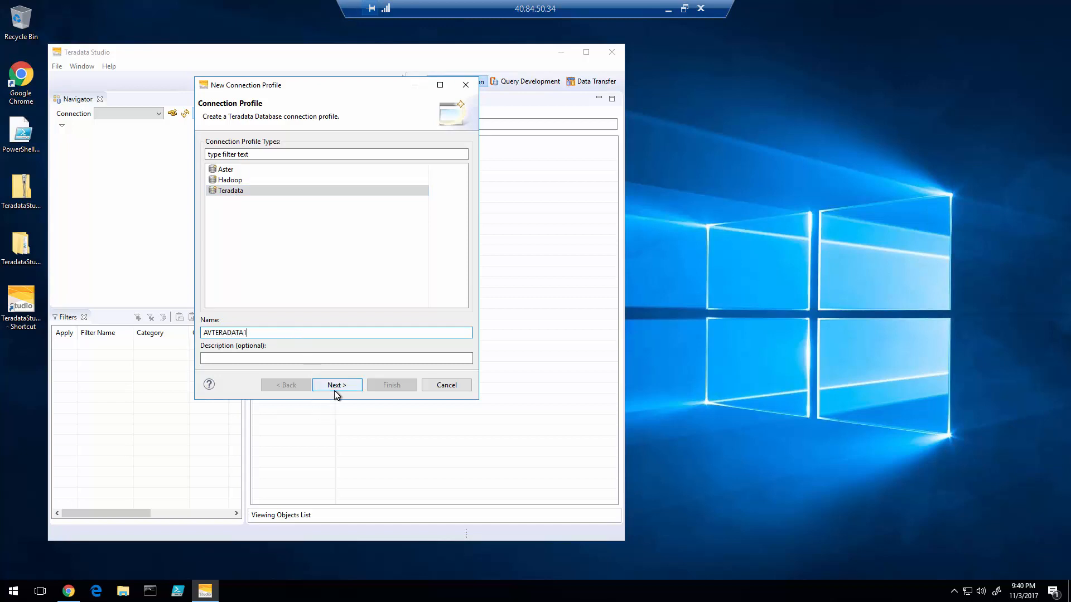
pyautogui.click(337, 384)
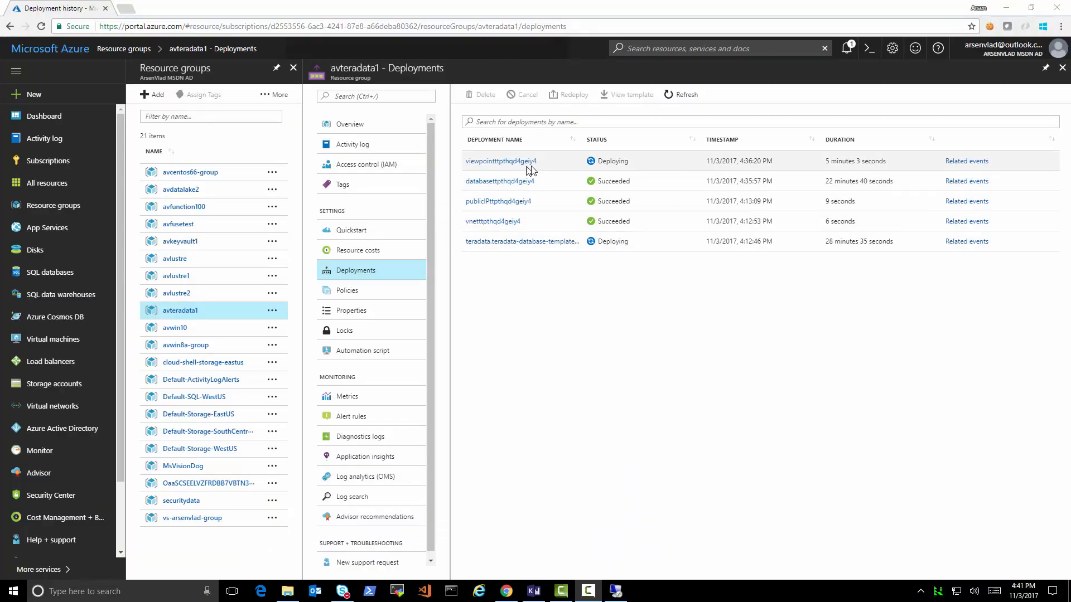
# - Refresh and inspect the databasettpthqd4geiy4 deployment's database-vm0/init and database-vm0 operations
pyautogui.click(664, 98)
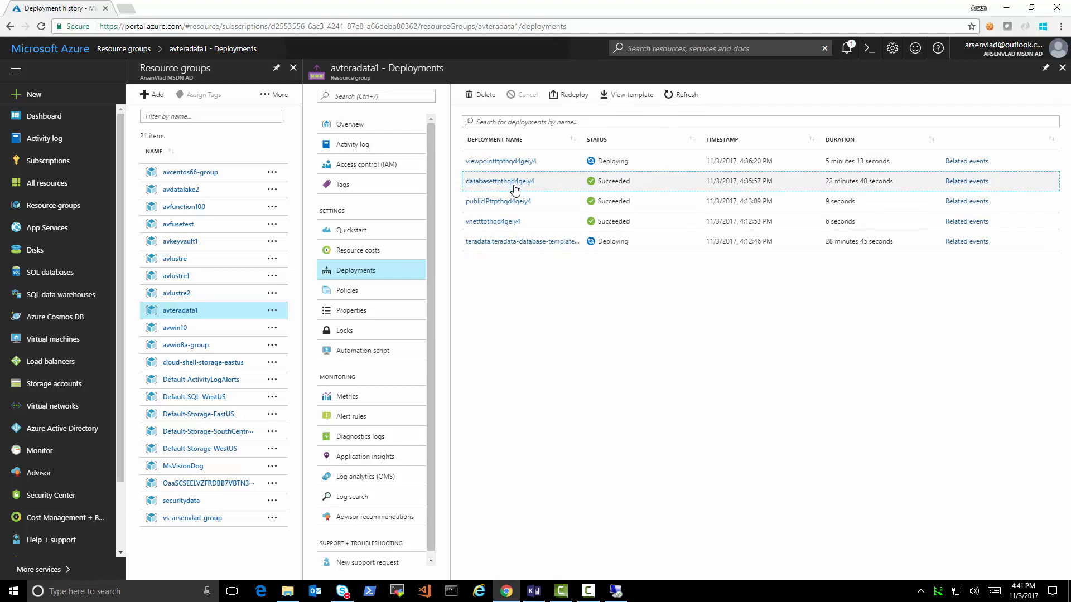
pyautogui.click(515, 188)
pyautogui.scroll(-15, 247, 404)
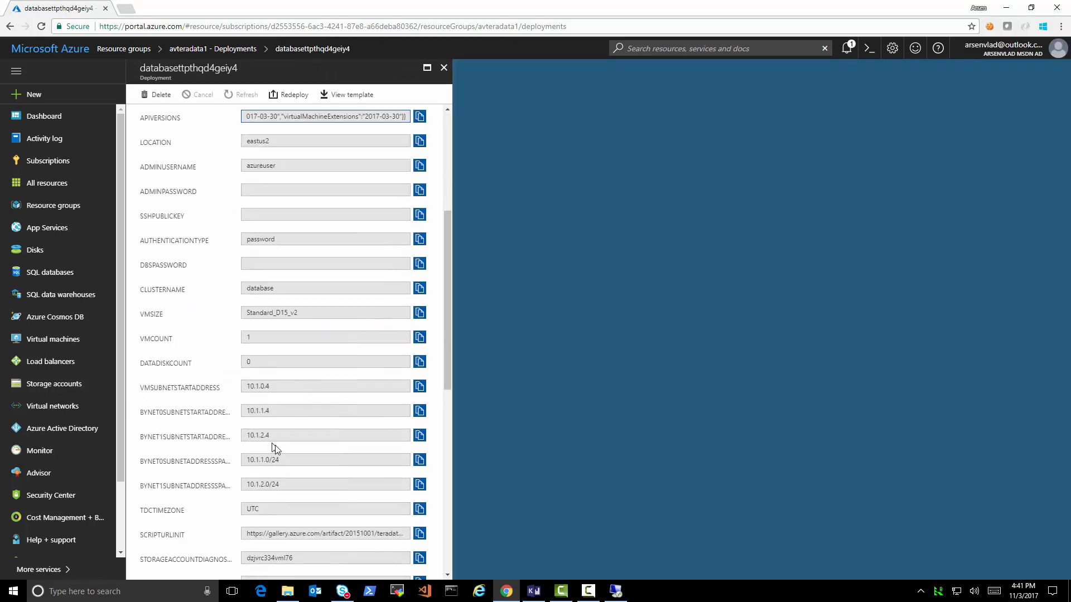
pyautogui.click(280, 505)
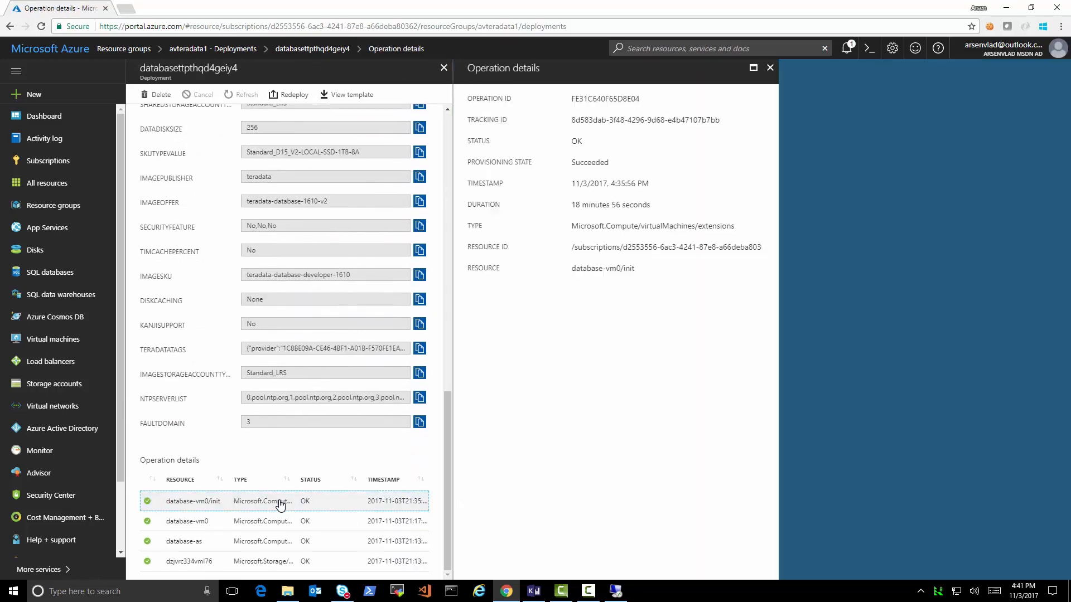
pyautogui.click(306, 520)
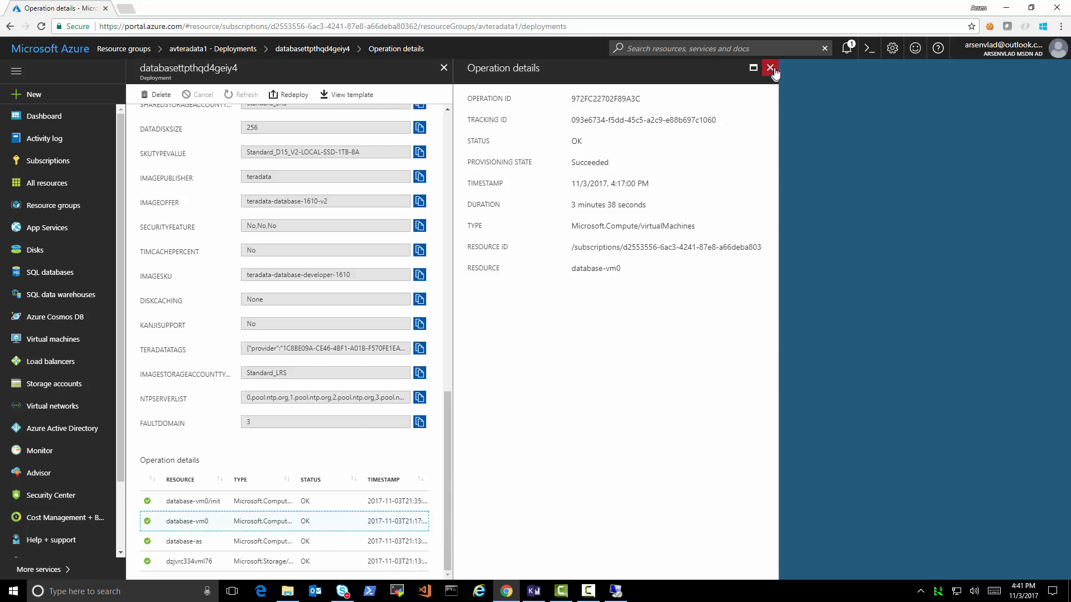
pyautogui.click(770, 67)
pyautogui.click(444, 68)
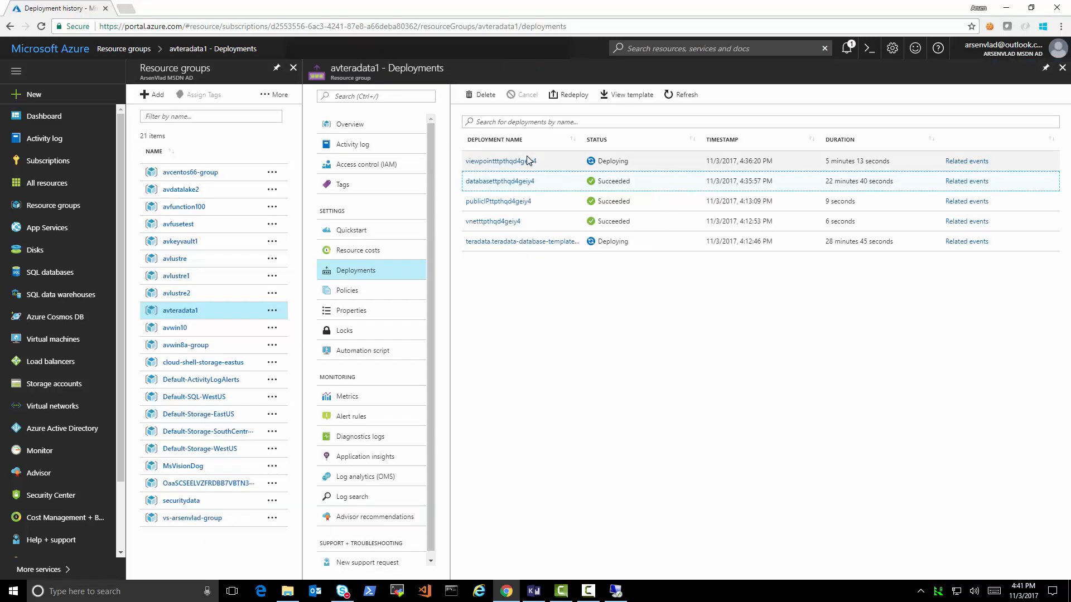
# - Open the viewpointtttpthqd4geiy4 deployment's details and scroll to its operations
pyautogui.click(524, 162)
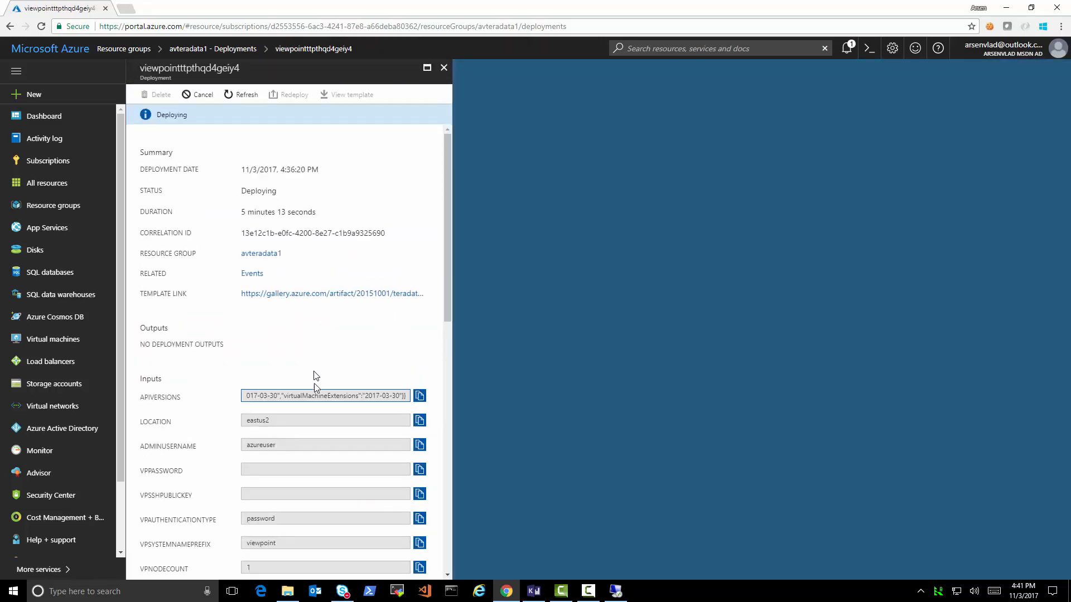
pyautogui.scroll(-5, 326, 428)
pyautogui.scroll(-5, 326, 428)
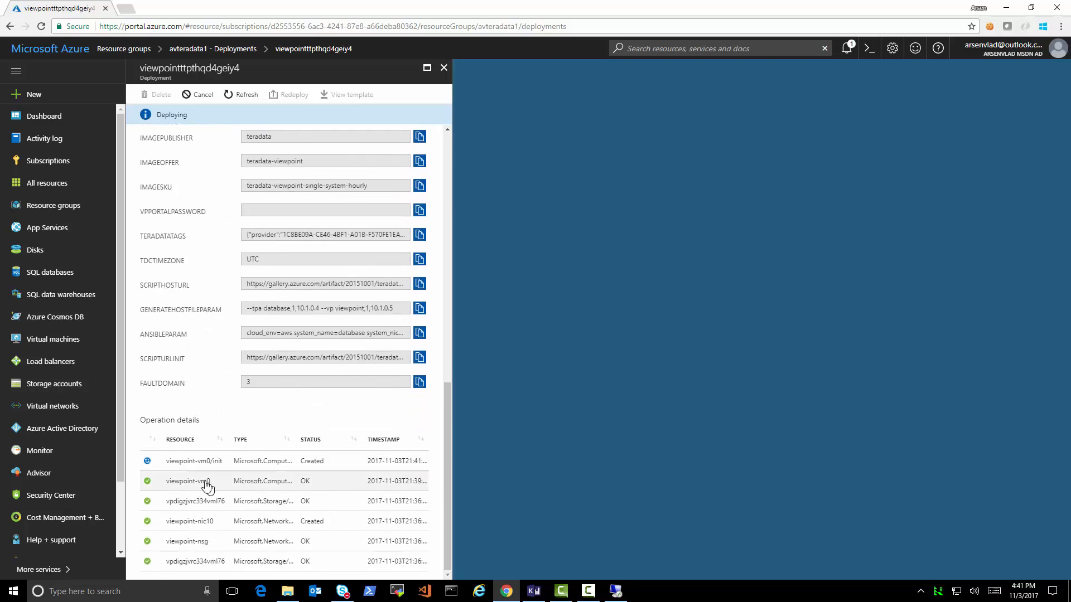
# - Check the viewpoint-vm0 and viewpoint-vm0/init operation statuses, then close both blades
pyautogui.click(206, 482)
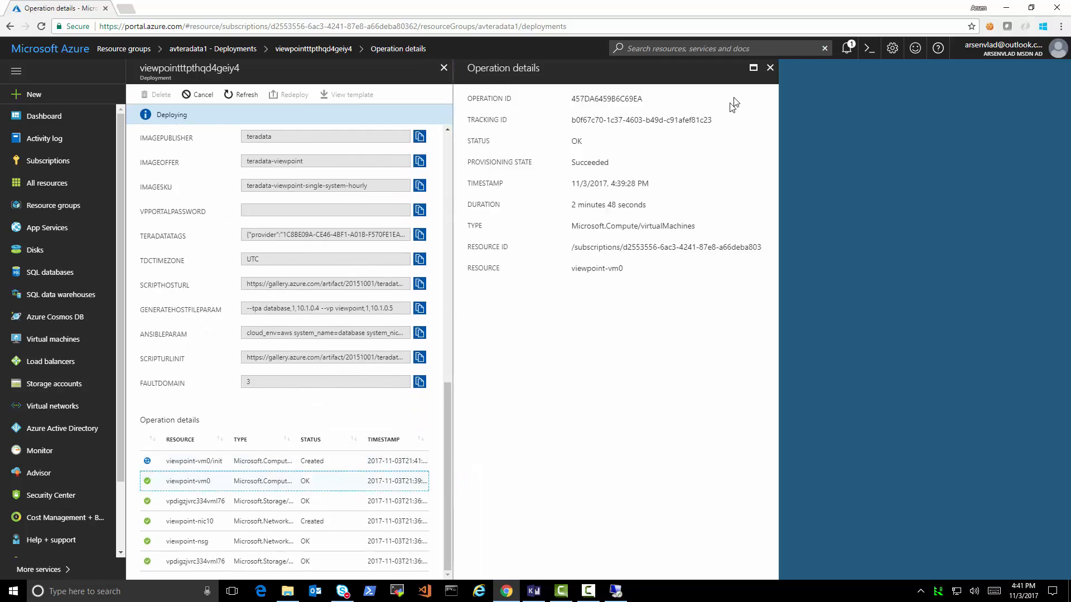
pyautogui.click(219, 461)
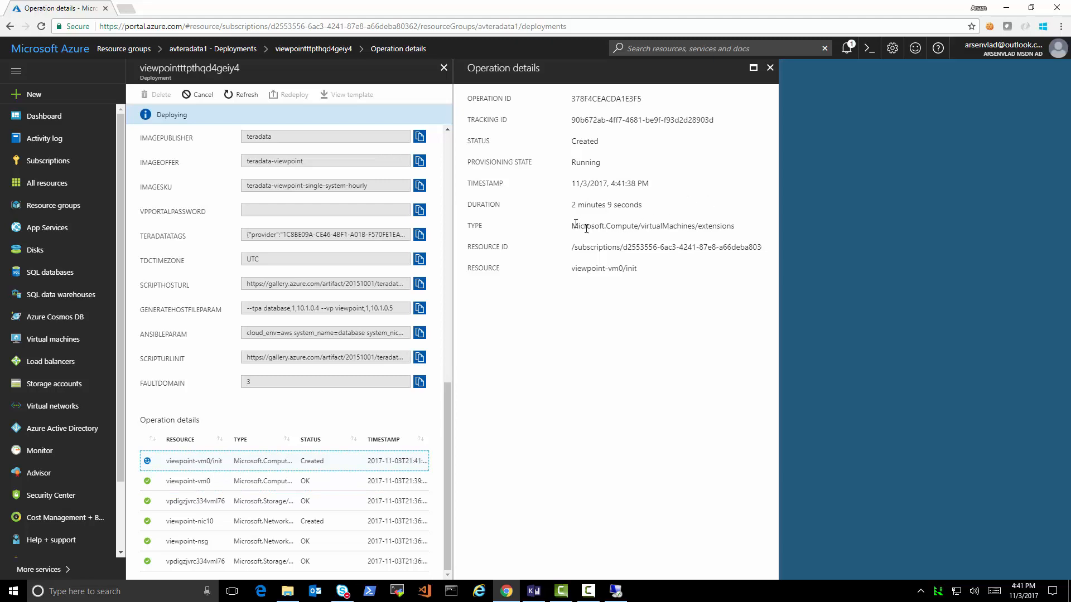
pyautogui.click(770, 68)
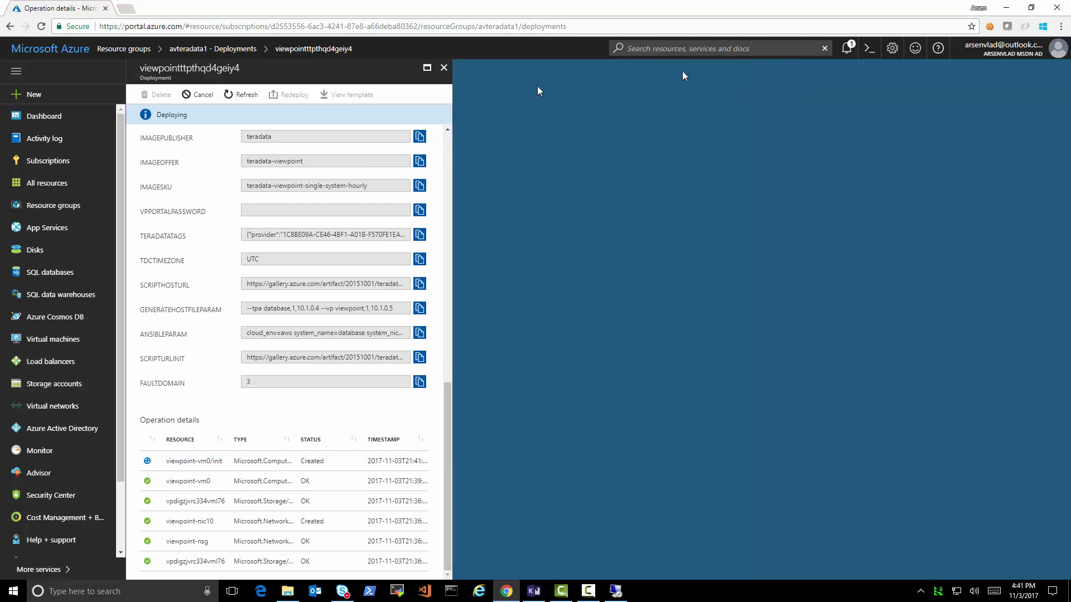
pyautogui.click(444, 68)
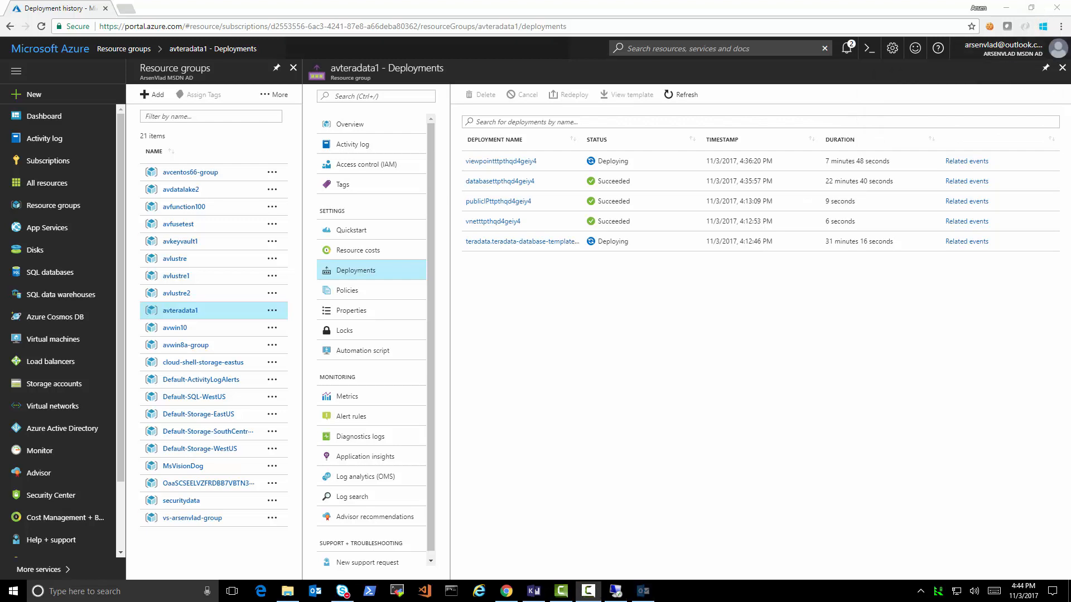
# - Refresh deployments to confirm all 5 Succeeded, then open the avteradata1 resource group overview
pyautogui.click(675, 100)
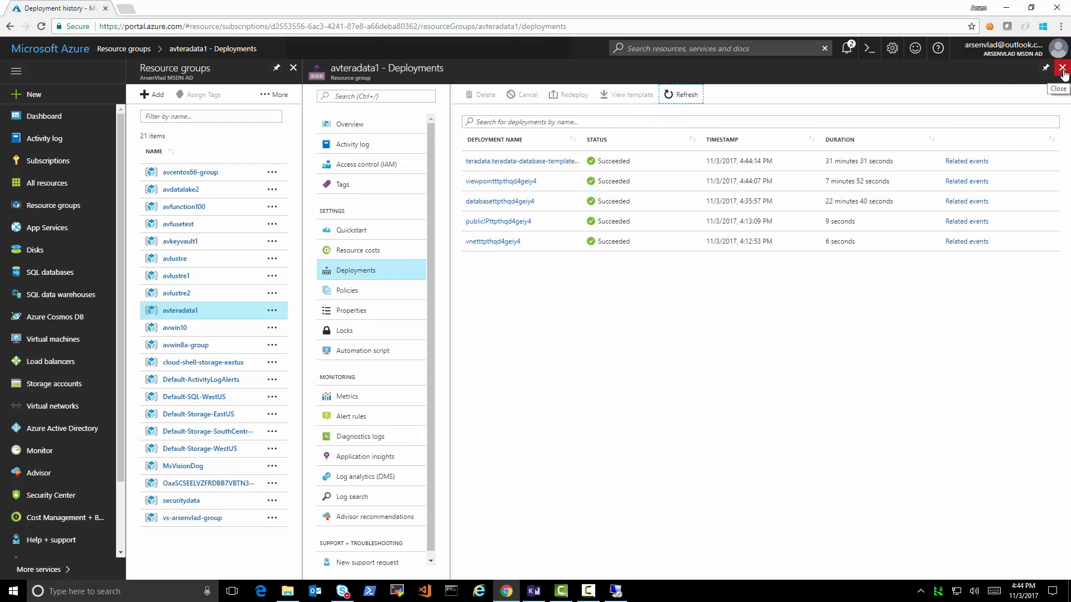
pyautogui.click(1062, 70)
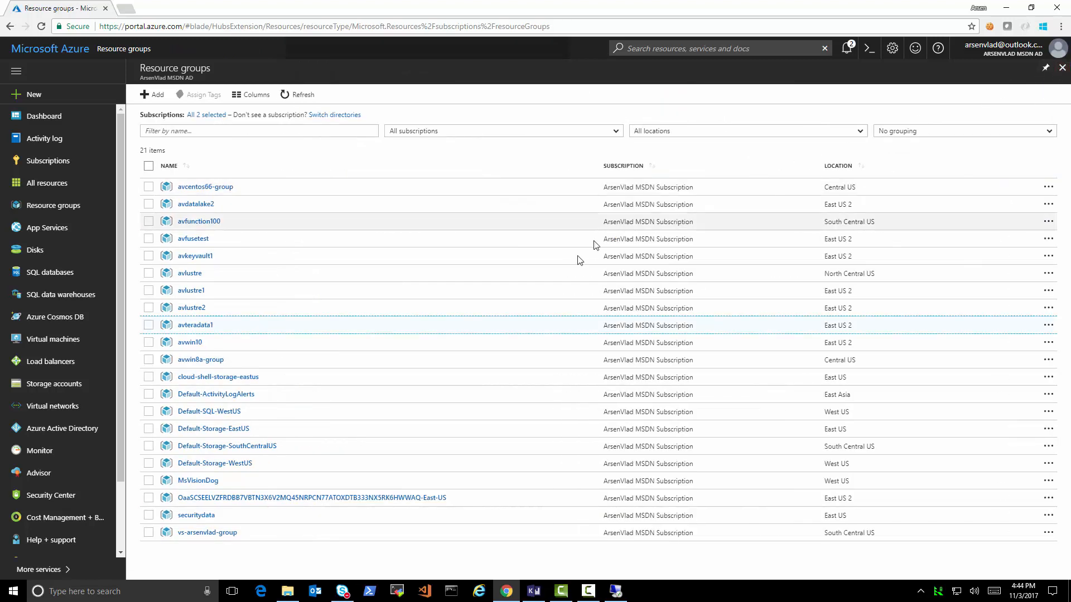
pyautogui.click(195, 326)
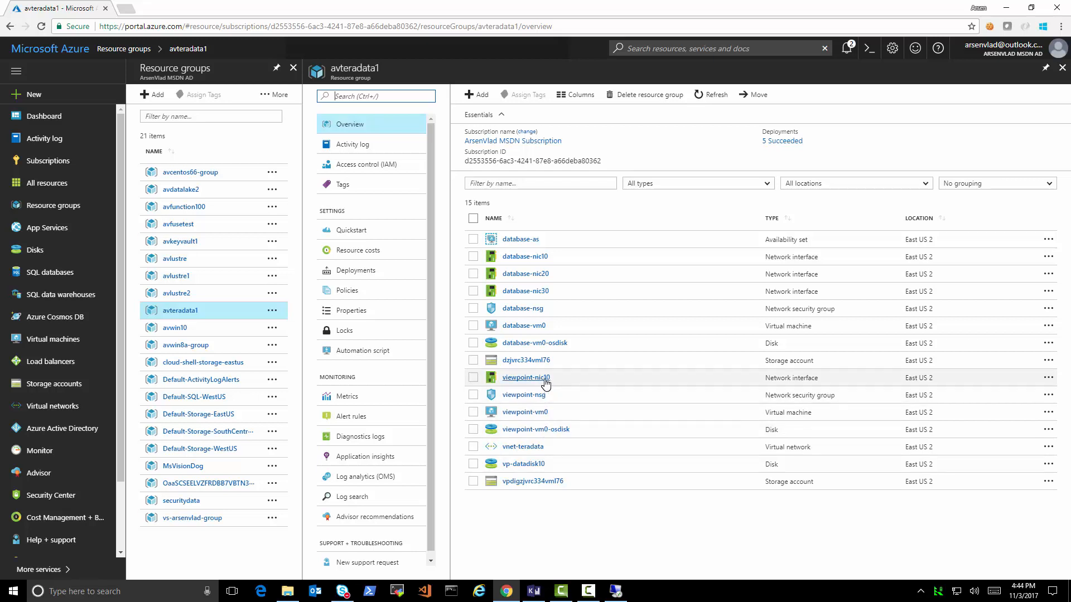
# - Open the viewpoint-nic10 network interface's IP configurations
pyautogui.click(544, 379)
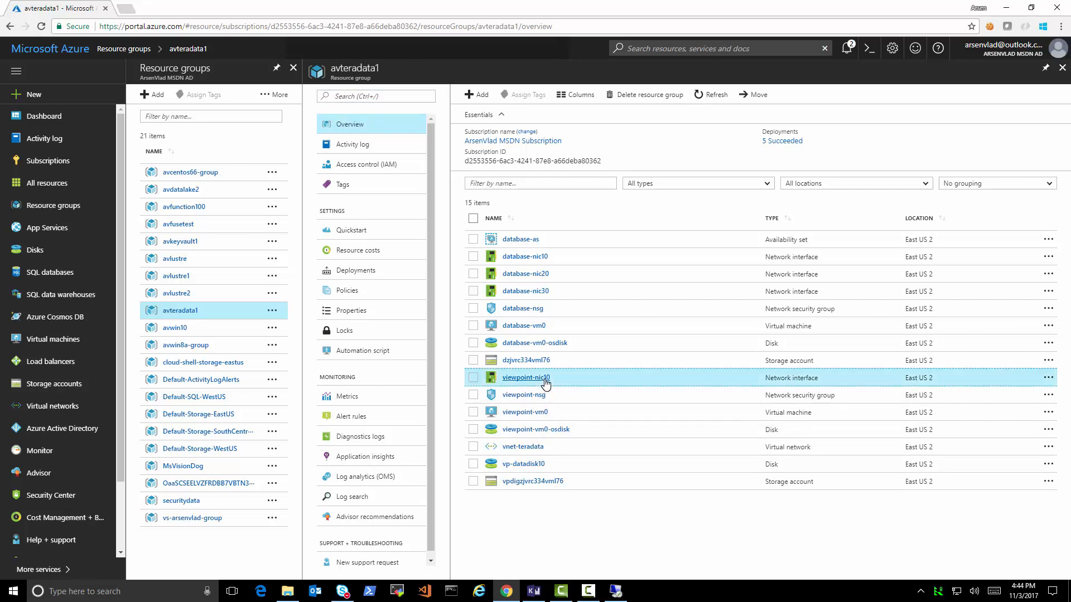
pyautogui.click(544, 379)
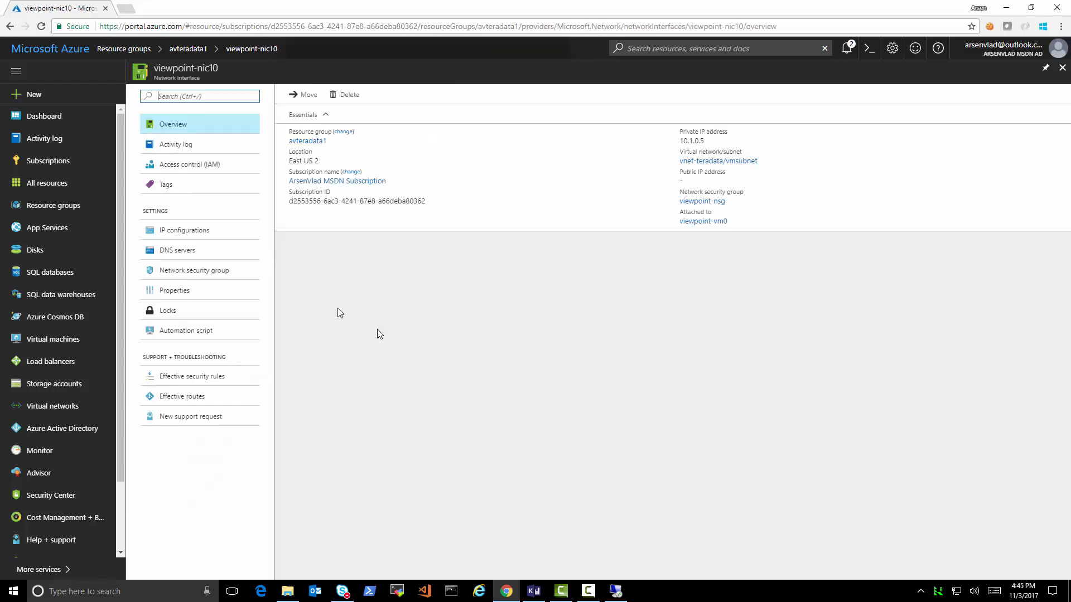
pyautogui.click(173, 230)
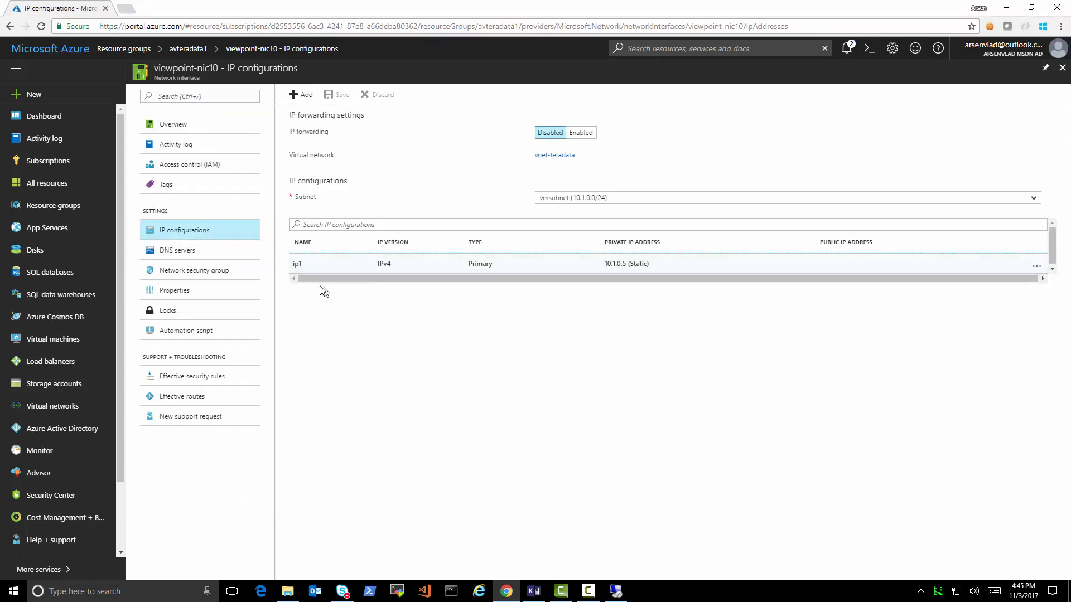
# - Give ip1 a new public IP avteradata1 and static private address 10.1.0.5, and save
pyautogui.click(310, 264)
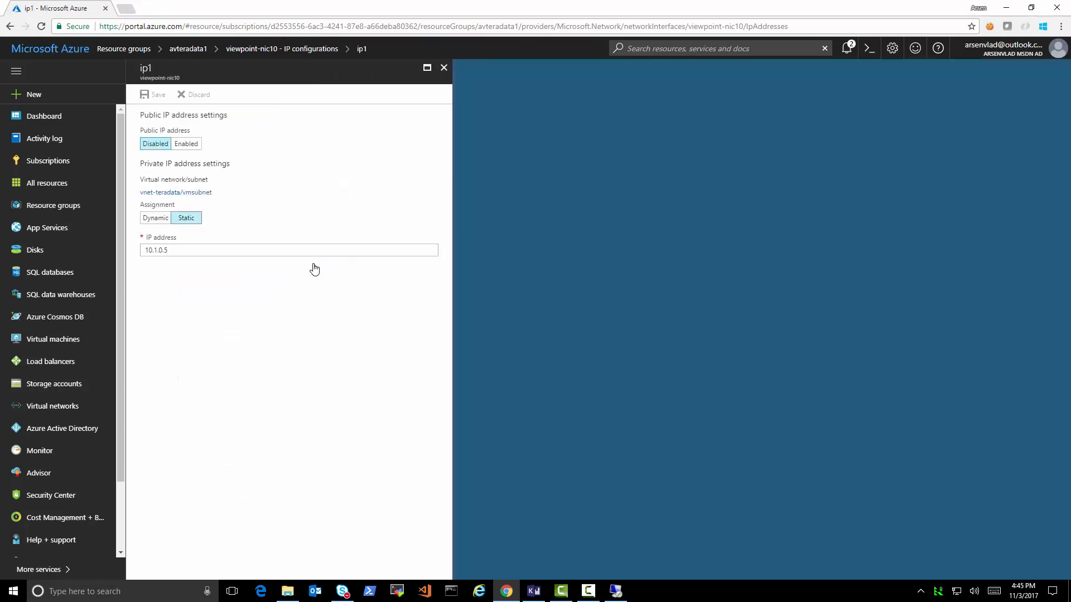
pyautogui.click(187, 144)
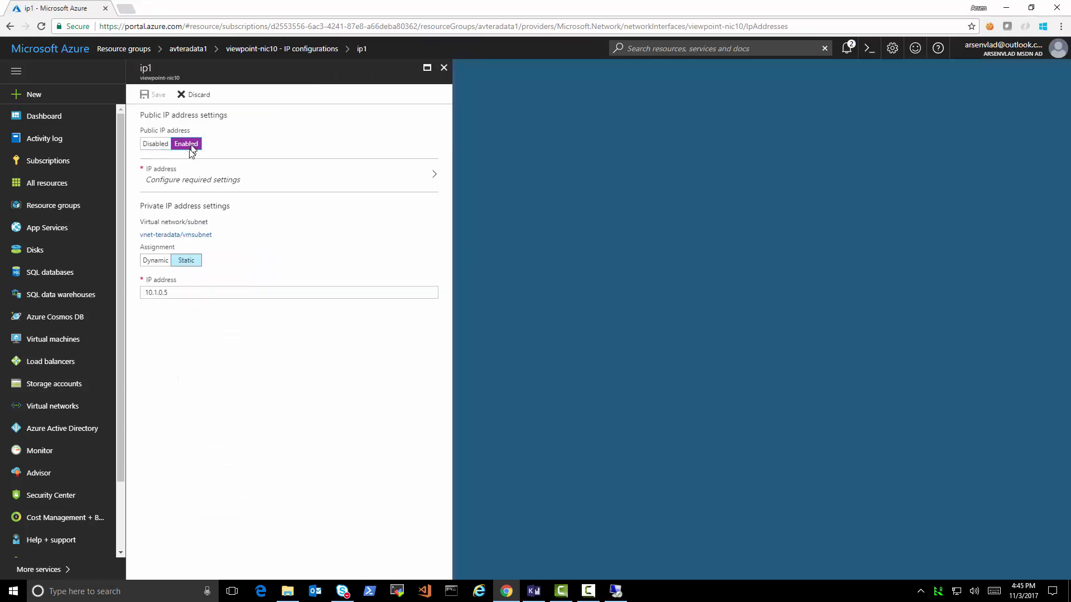
pyautogui.click(189, 176)
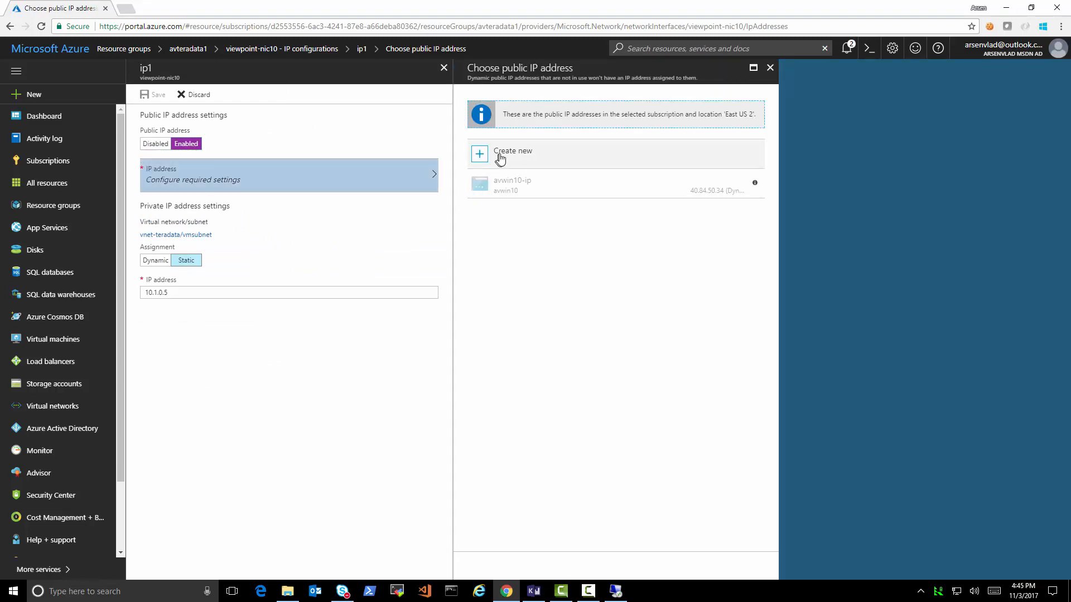
pyautogui.click(504, 155)
pyautogui.write('ip1')
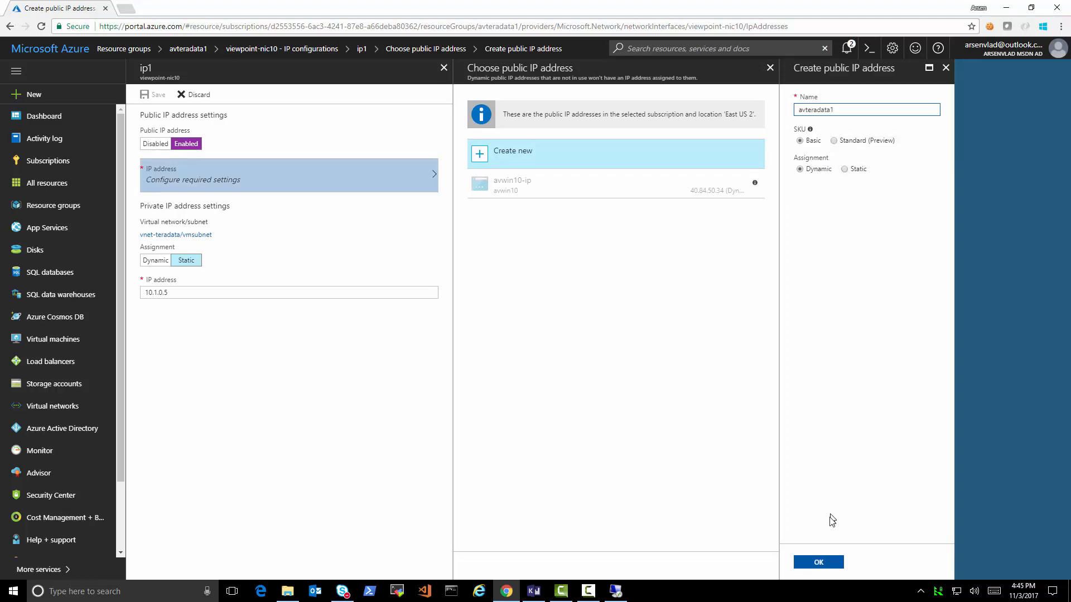
pyautogui.click(815, 562)
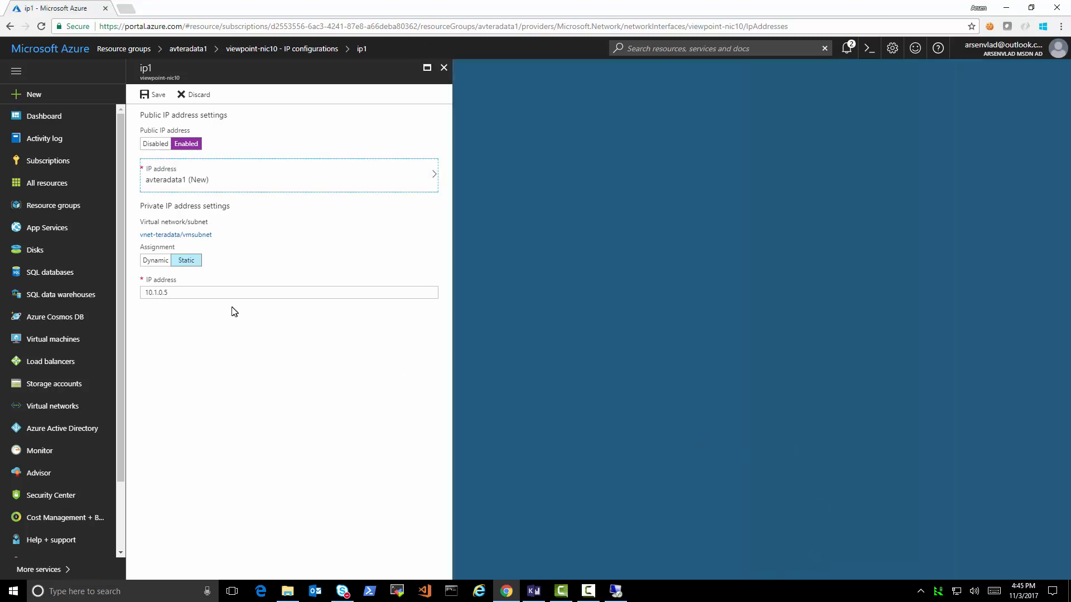
pyautogui.click(155, 94)
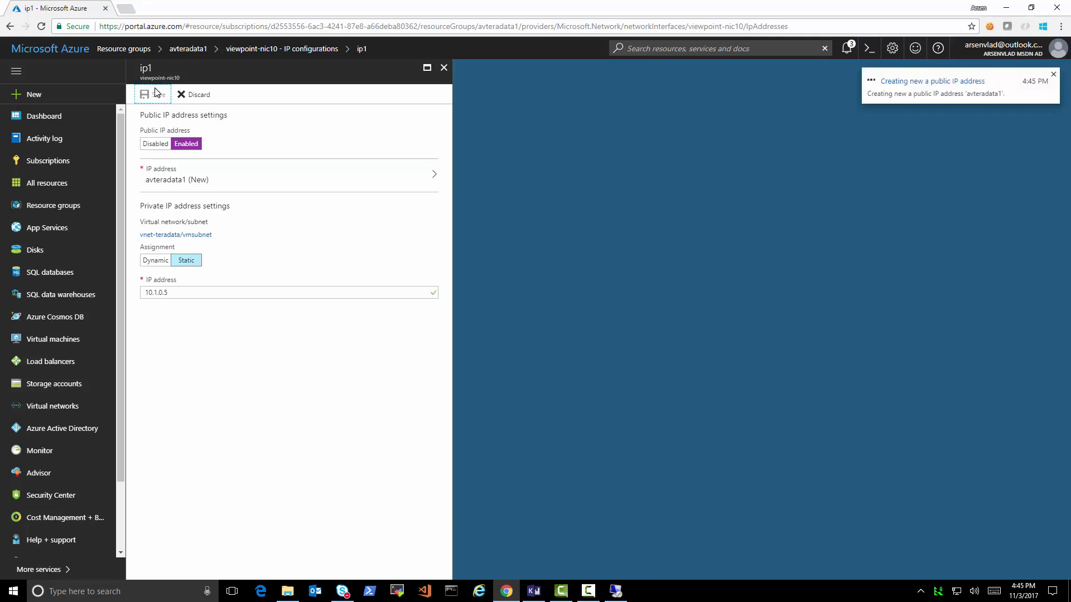
pyautogui.click(444, 67)
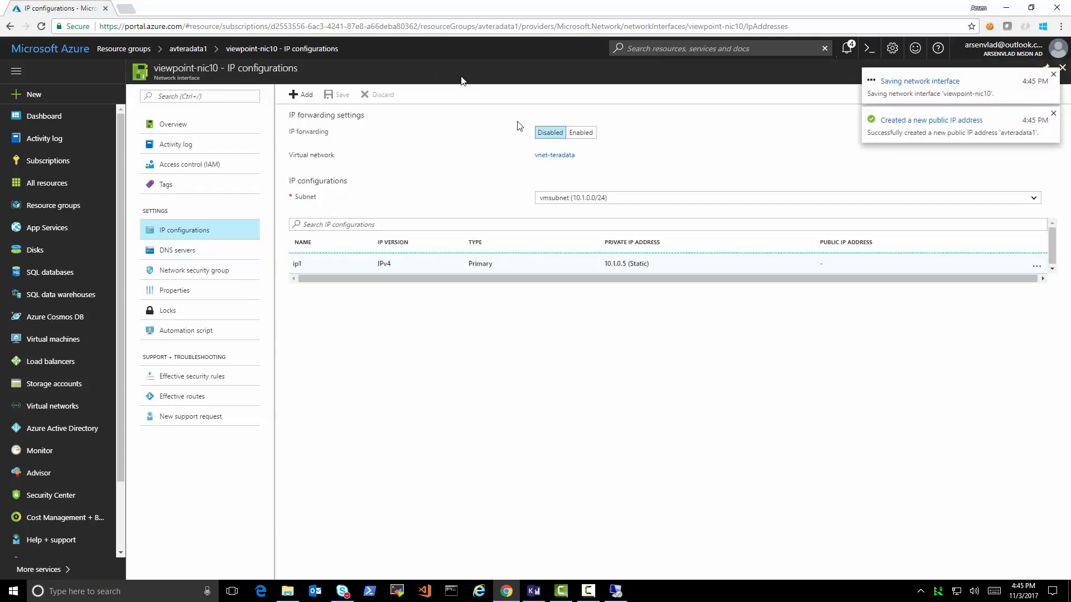
pyautogui.click(1054, 115)
pyautogui.click(1055, 75)
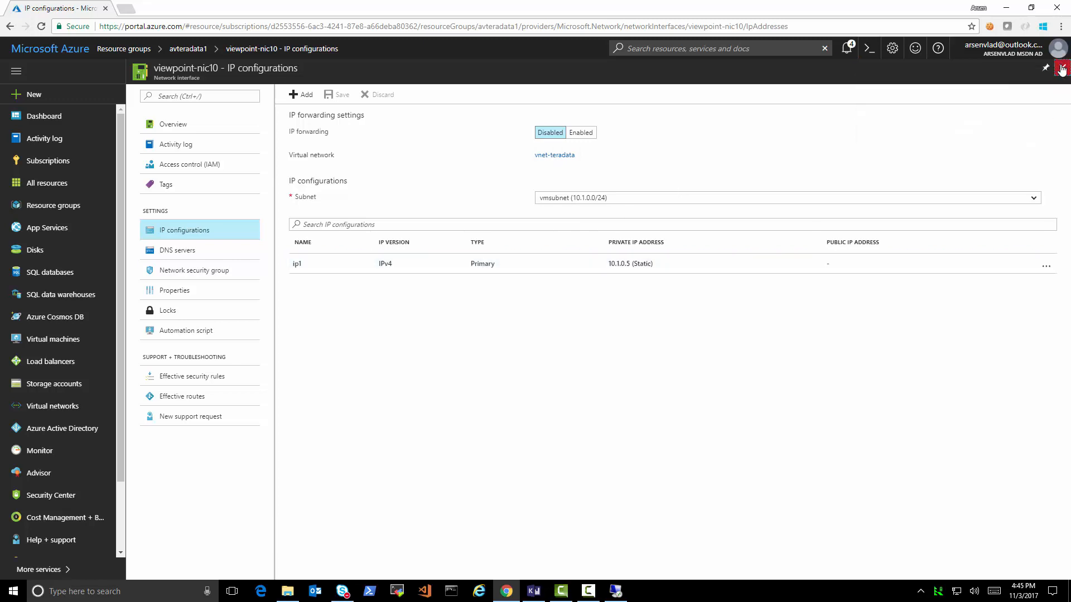
pyautogui.click(1062, 68)
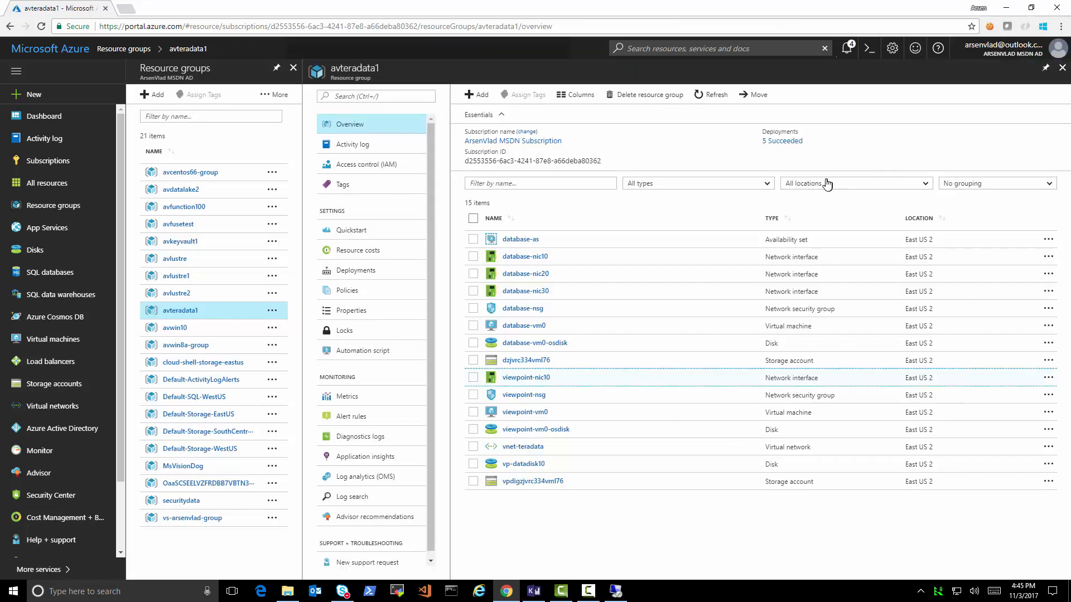
# - In the avteradata1 public IP's Configuration, enter DNS name label avteradata1 and save
pyautogui.click(704, 98)
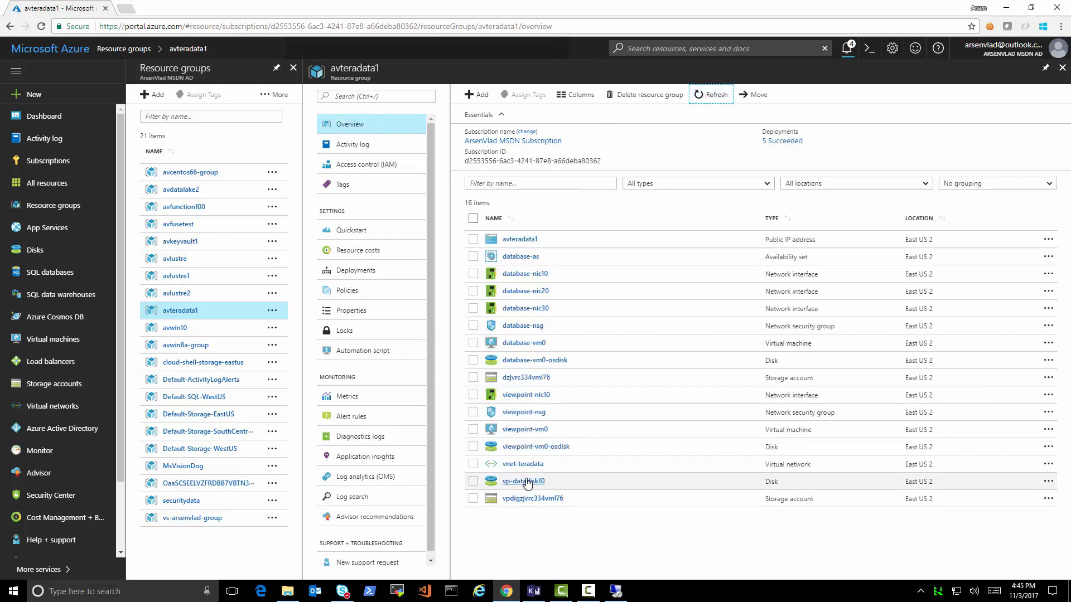
pyautogui.click(523, 239)
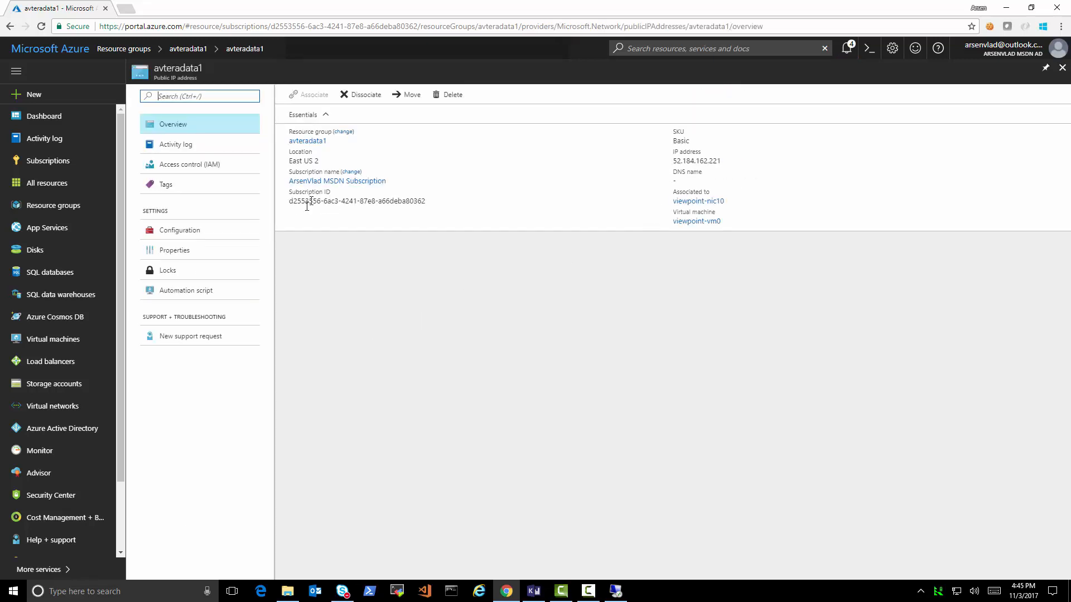
pyautogui.click(196, 231)
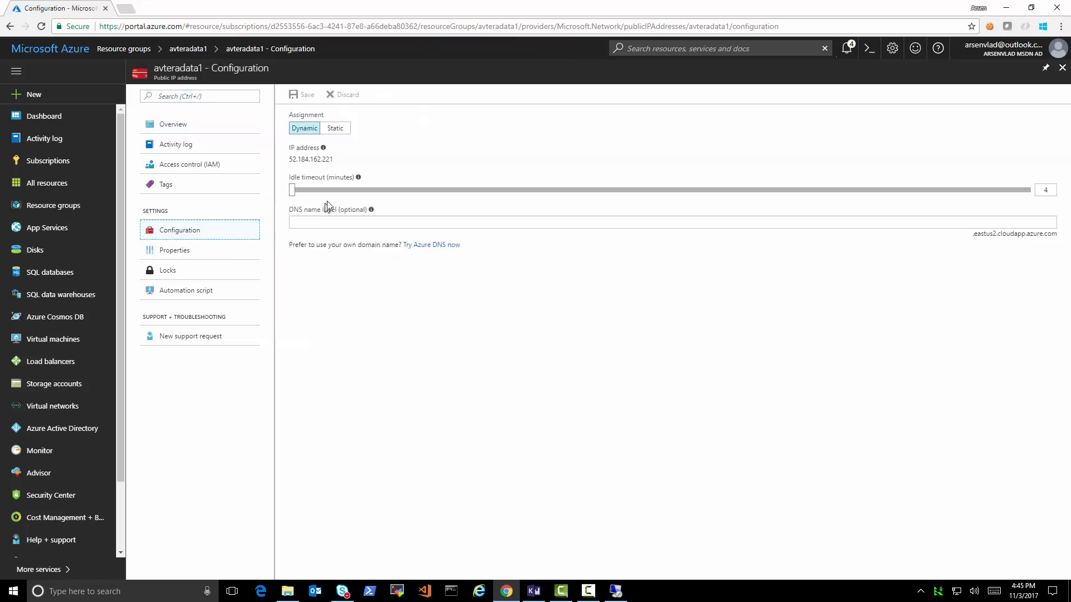
pyautogui.click(326, 220)
pyautogui.write('avteradata1')
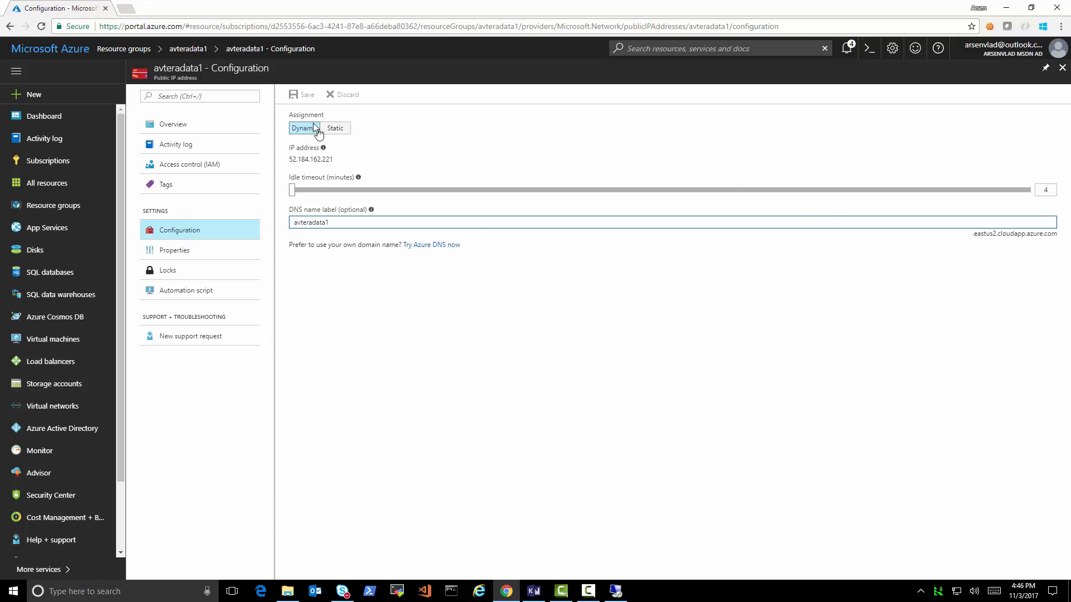
pyautogui.click(445, 141)
pyautogui.click(304, 97)
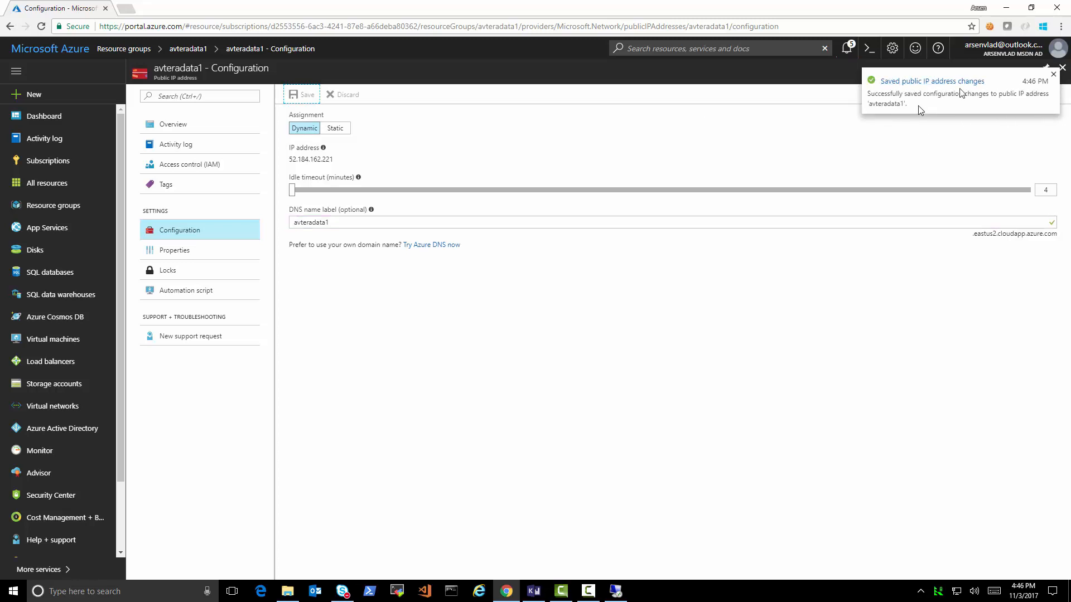
pyautogui.click(1061, 68)
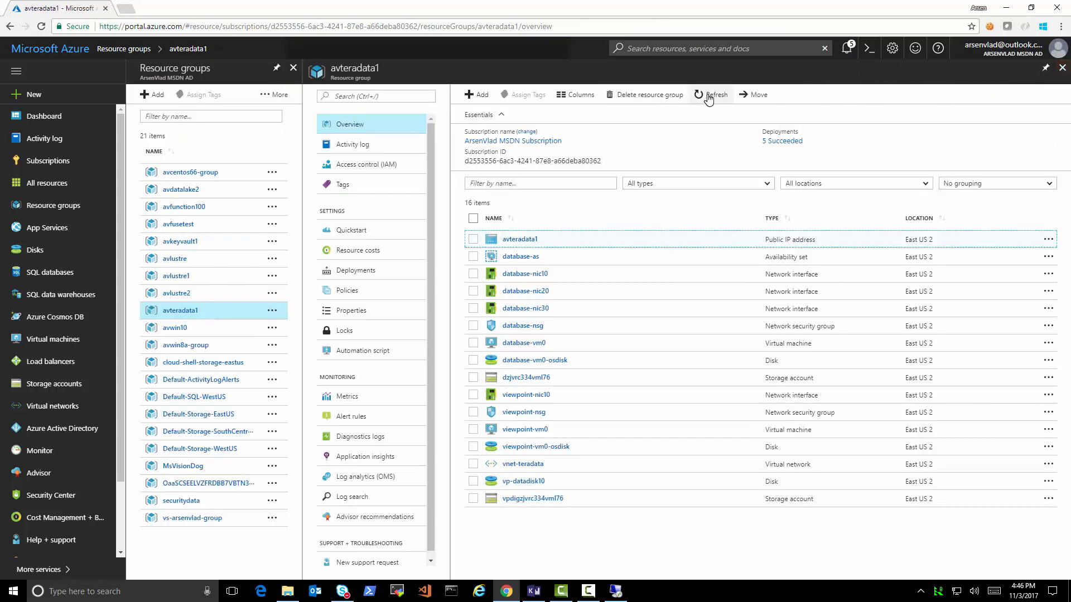
# - Copy avteradata1.eastus2.cloudapp.azure.com from the public IP overview and paste it into a new tab
pyautogui.click(707, 94)
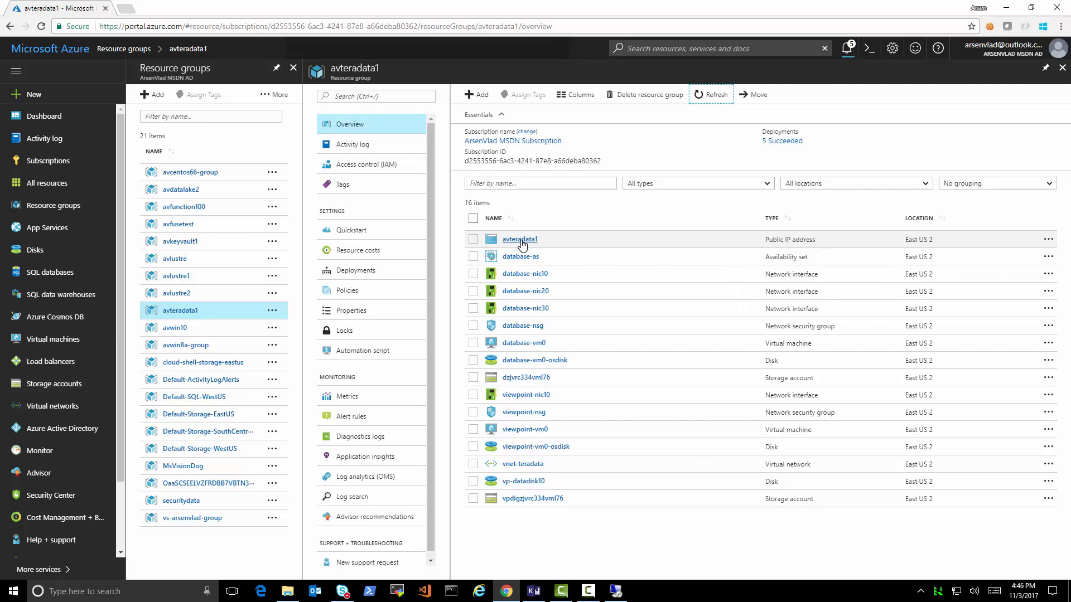
pyautogui.click(520, 240)
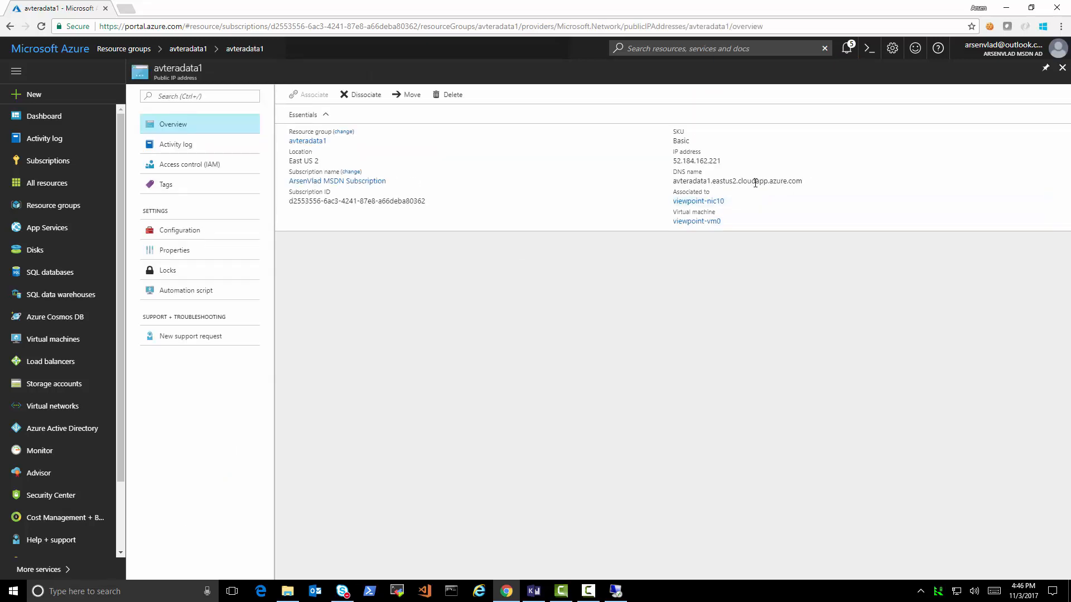
pyautogui.tripleClick(755, 183)
pyautogui.rightClick(754, 183)
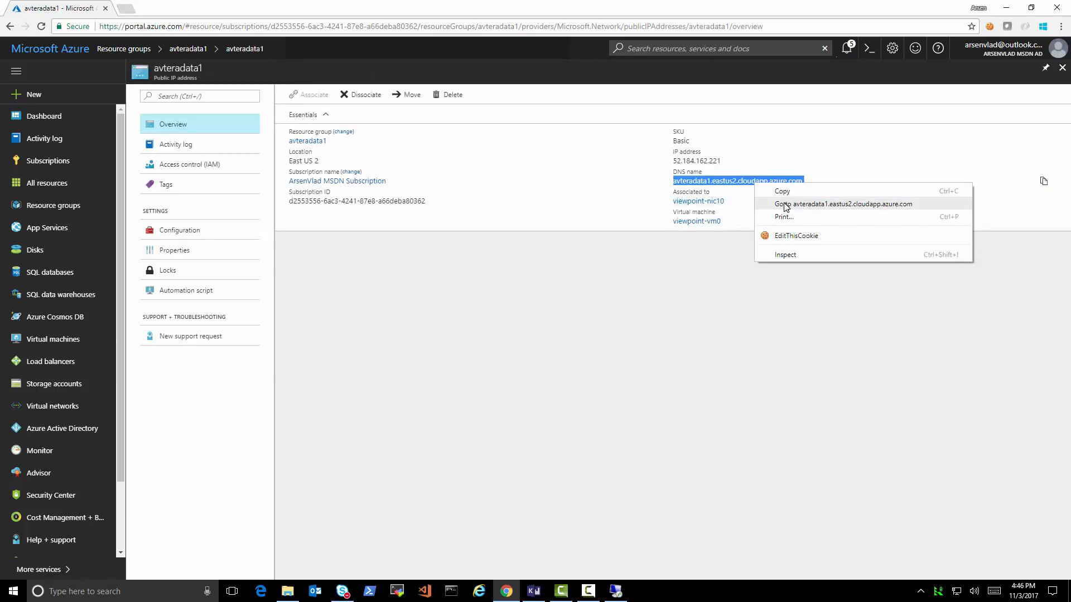
pyautogui.click(782, 191)
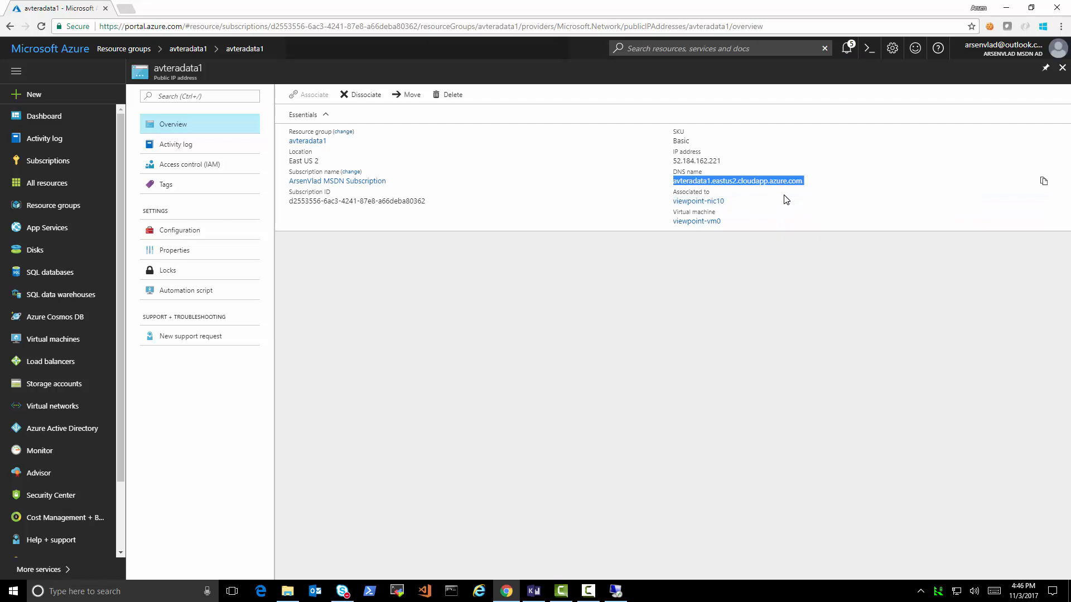
pyautogui.click(128, 10)
pyautogui.hotkey('ctrl', 'v')
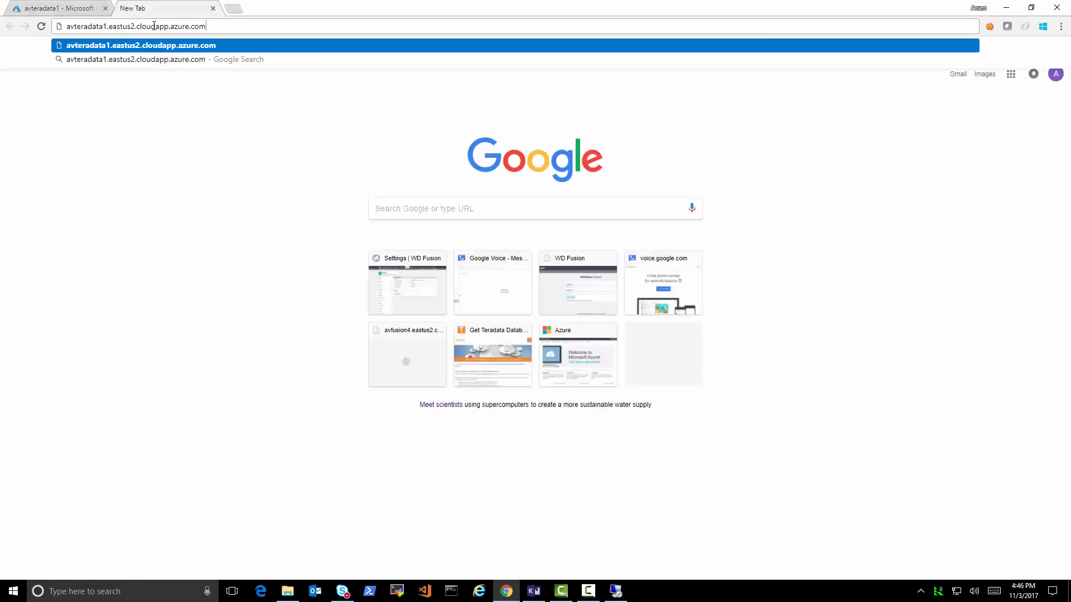
# - Load Viewpoint at avteradata1 and log in as admin, re-entering the password after the failed attempt
pyautogui.press('Return')
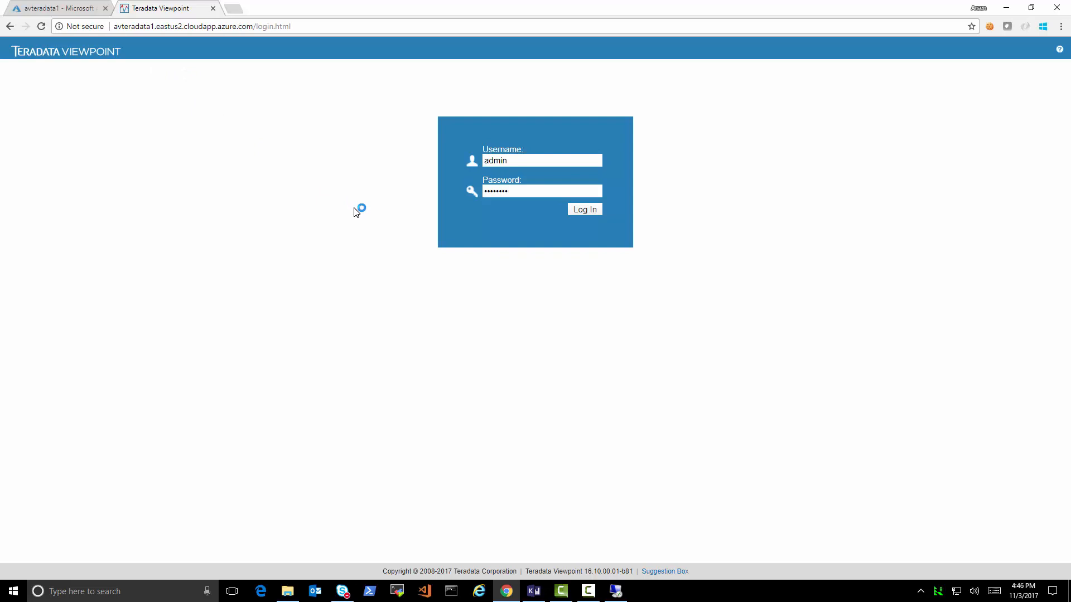
pyautogui.press('Return')
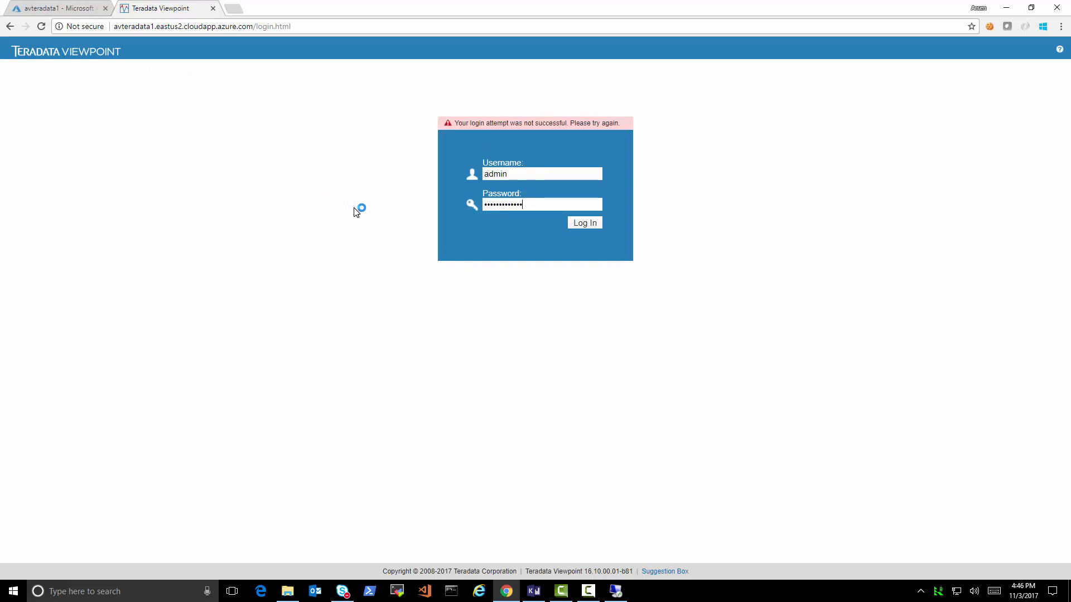
pyautogui.hotkey('ctrl', 'a')
pyautogui.press('BackSpace')
pyautogui.write('•••••••••••')
pyautogui.press('Return')
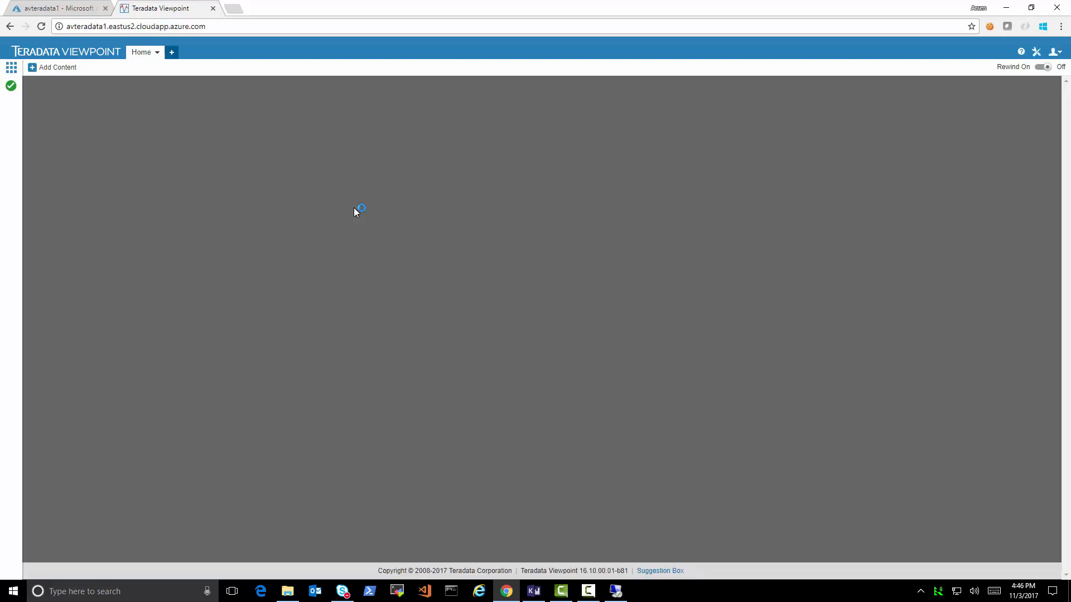
pyautogui.click(12, 90)
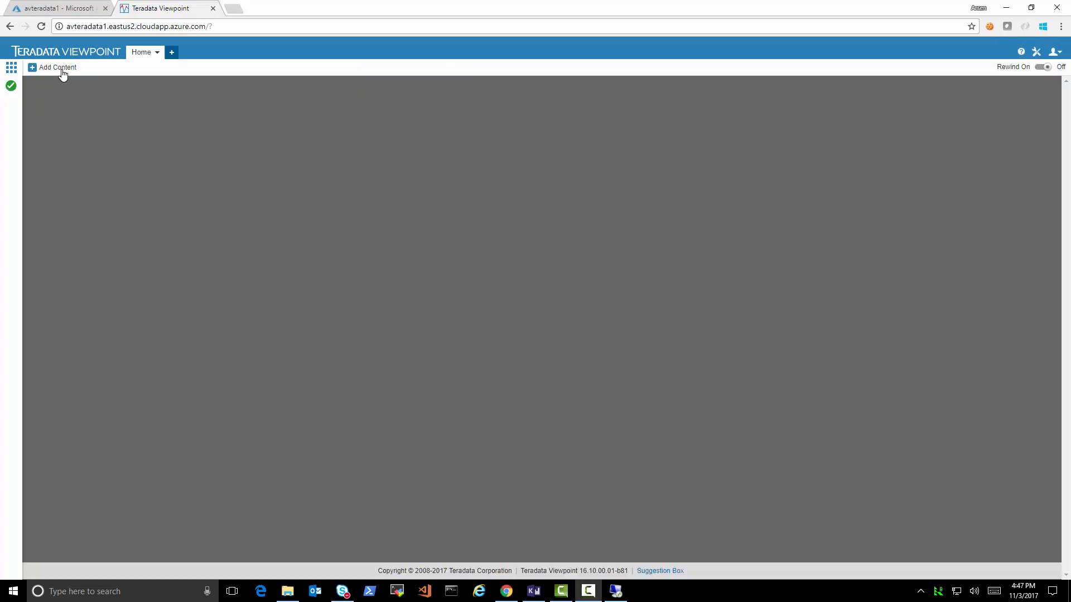
# - Add a SQL Scratchpad portlet to the Viewpoint Home page
pyautogui.click(62, 69)
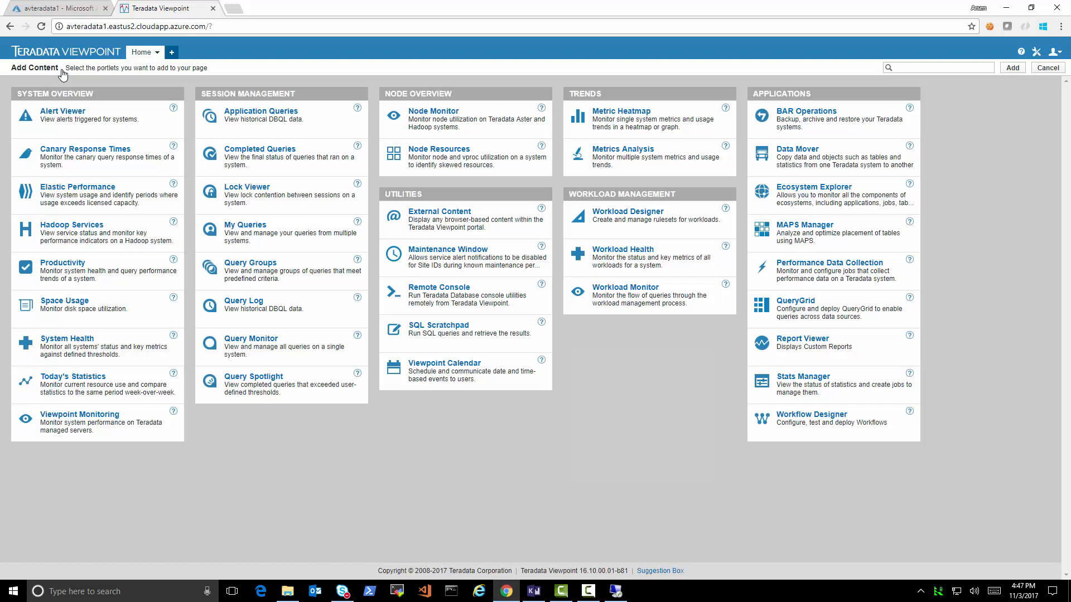
pyautogui.click(424, 334)
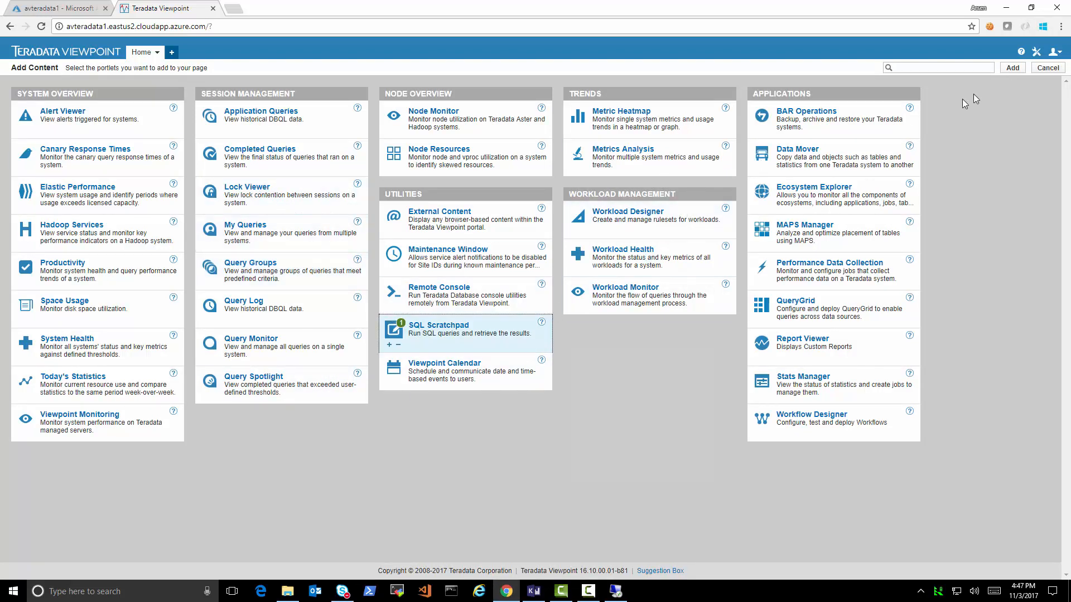
pyautogui.click(1013, 69)
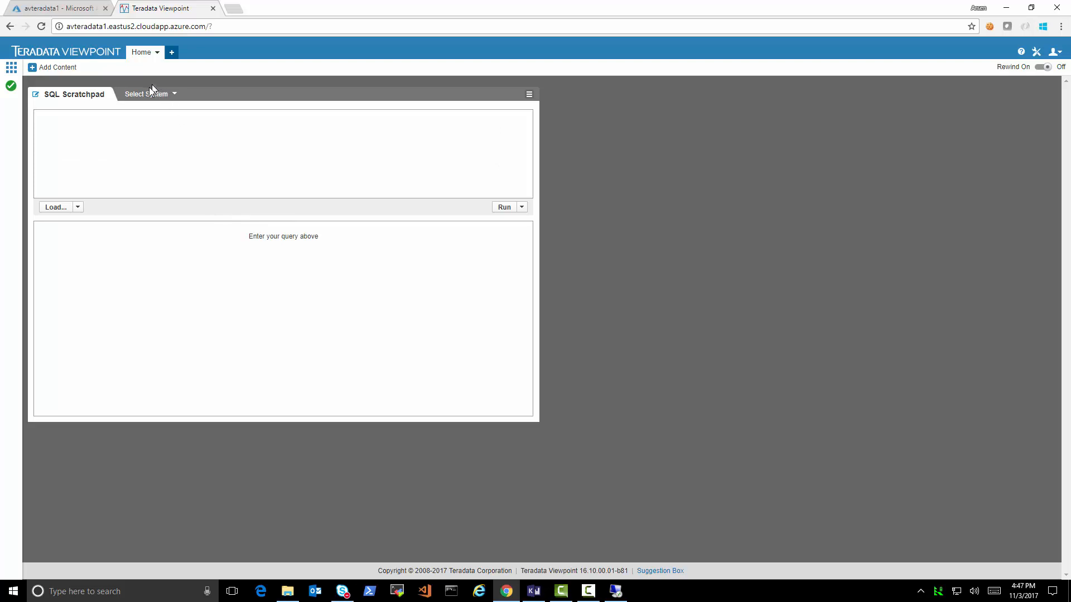
# - Connect the scratchpad to system 'database' as user dbc with its password
pyautogui.click(150, 93)
pyautogui.click(151, 109)
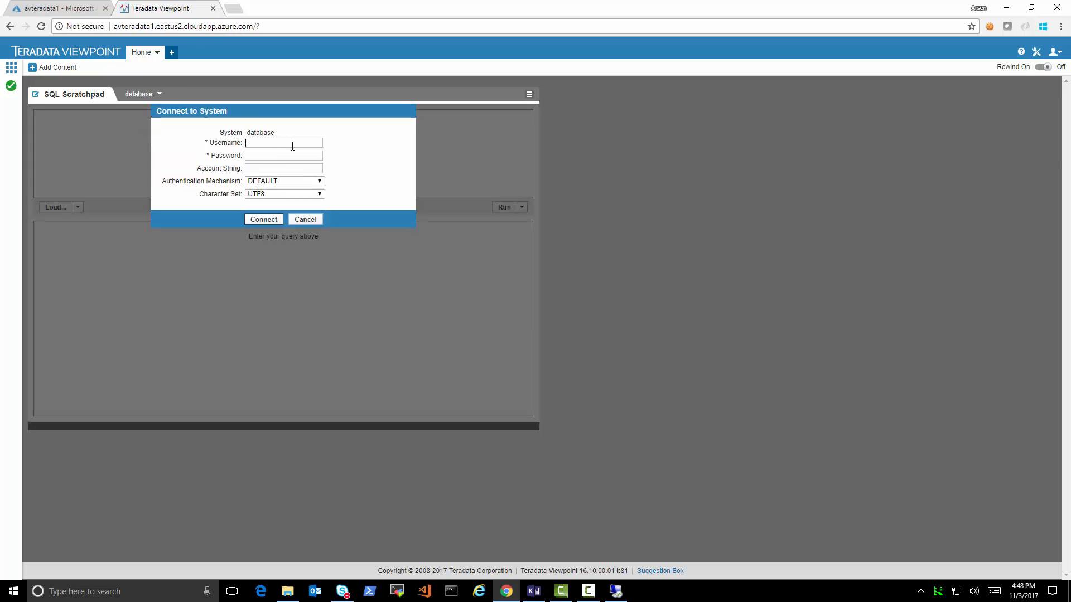
pyautogui.write('dbc')
pyautogui.press('Tab')
pyautogui.click(263, 219)
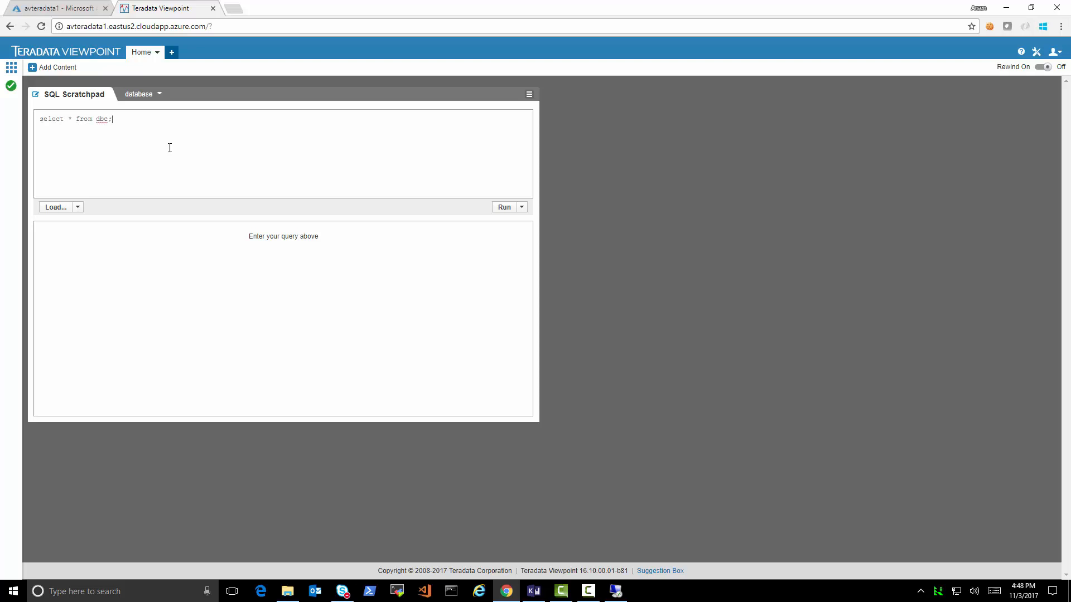
# - Run the scratchpad query, then select the database, create table, insert and select statements in turn
pyautogui.click(502, 207)
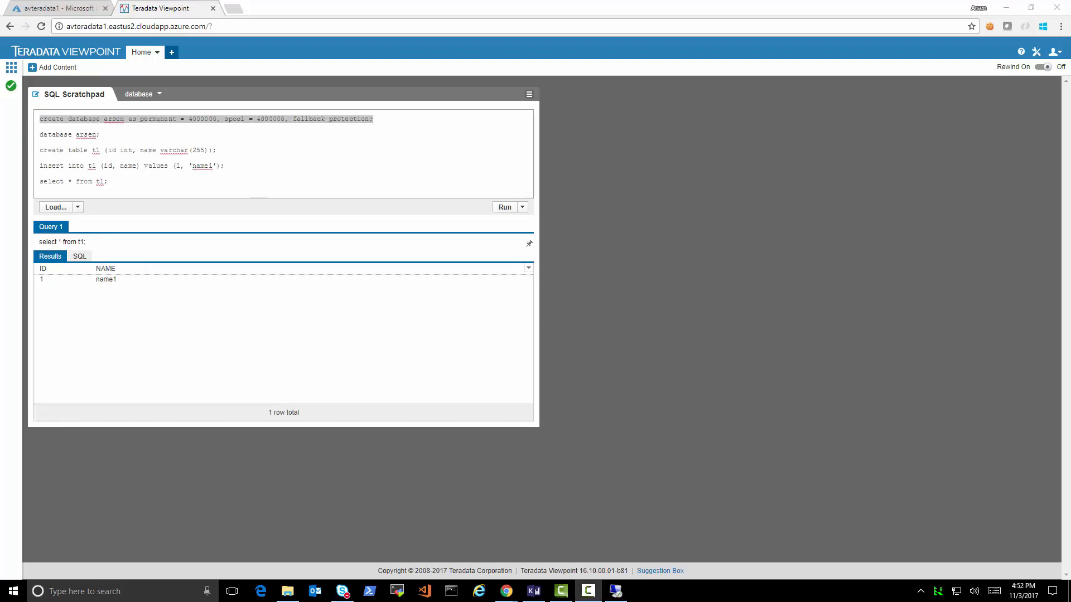
pyautogui.click(67, 117)
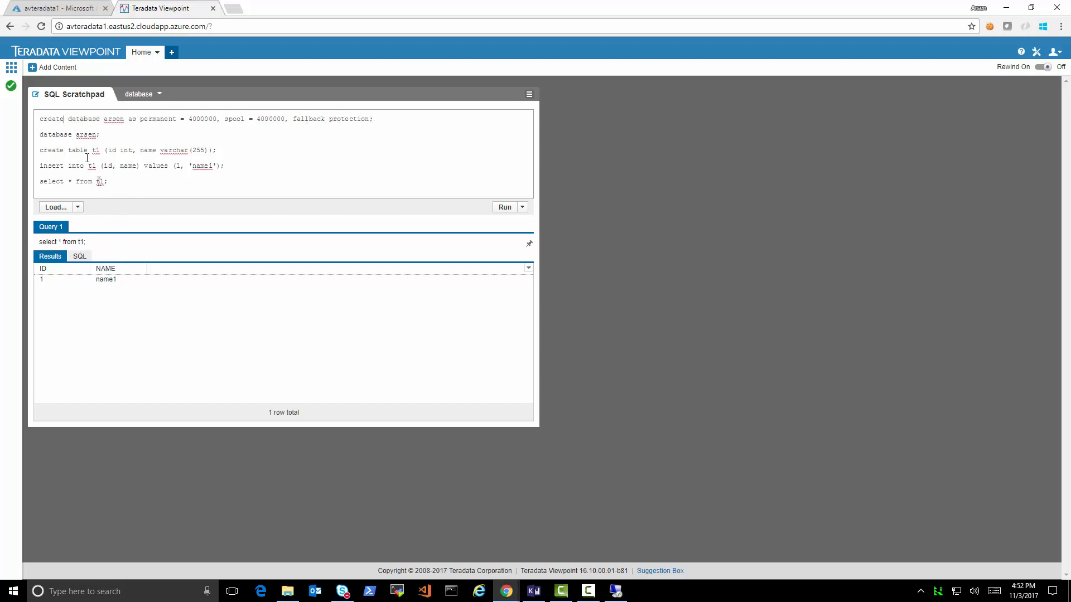
pyautogui.moveTo(70, 135); pyautogui.dragTo(38, 141)
pyautogui.moveTo(217, 150); pyautogui.dragTo(43, 151)
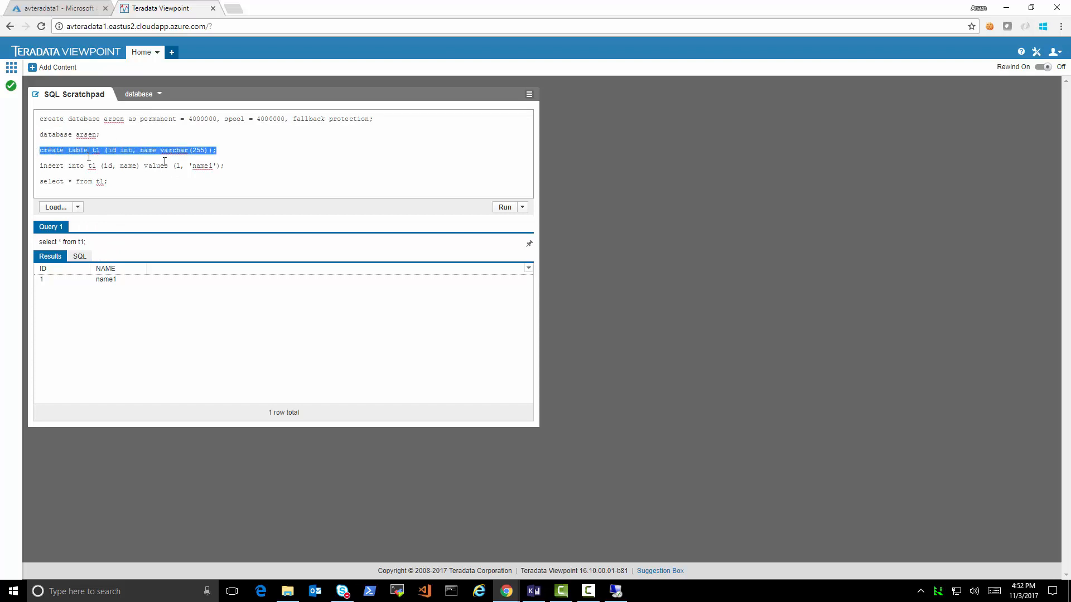
pyautogui.moveTo(224, 166); pyautogui.dragTo(34, 170)
pyautogui.moveTo(108, 181); pyautogui.dragTo(30, 186)
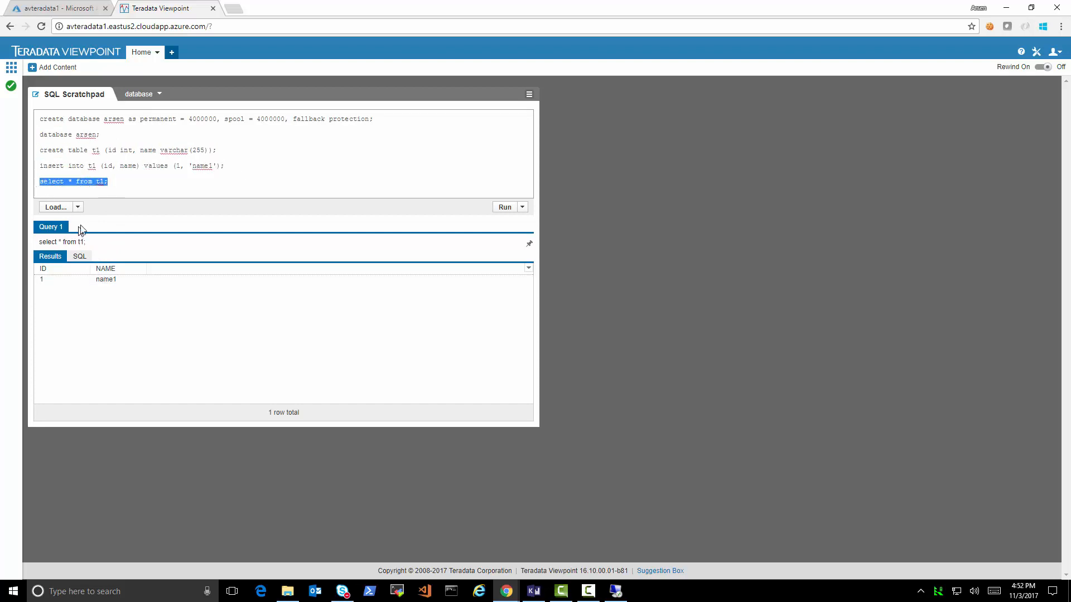
# - Open the Object Browser, clear its 'arsen' filter and scroll through the 30 databases
pyautogui.click(78, 207)
pyautogui.click(92, 223)
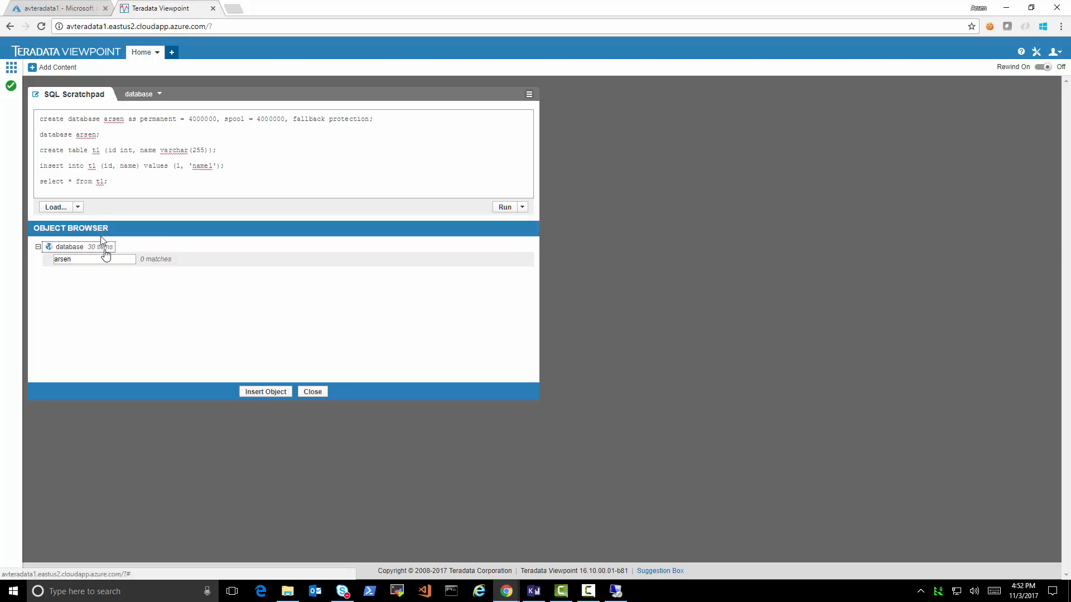
pyautogui.moveTo(78, 259); pyautogui.dragTo(54, 260)
pyautogui.press('BackSpace')
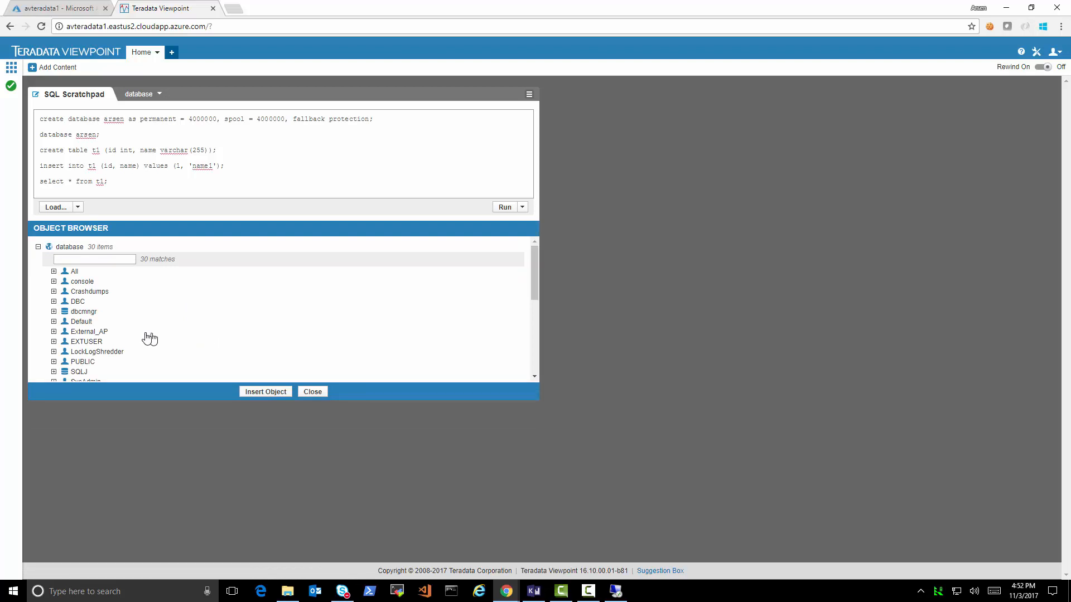
pyautogui.scroll(-2, 148, 336)
pyautogui.scroll(-4, 149, 336)
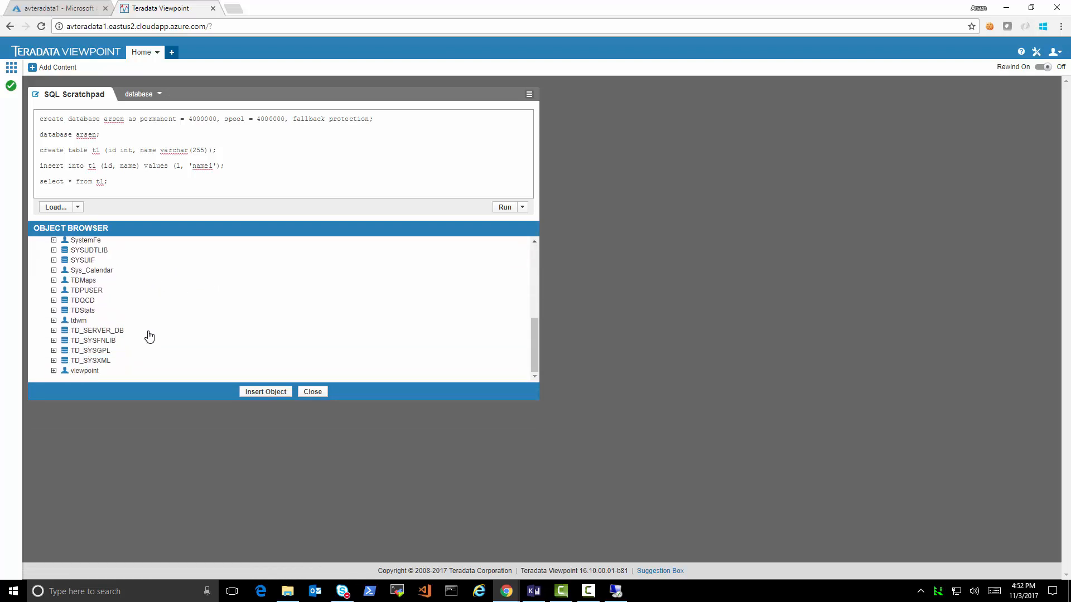
pyautogui.scroll(3, 149, 336)
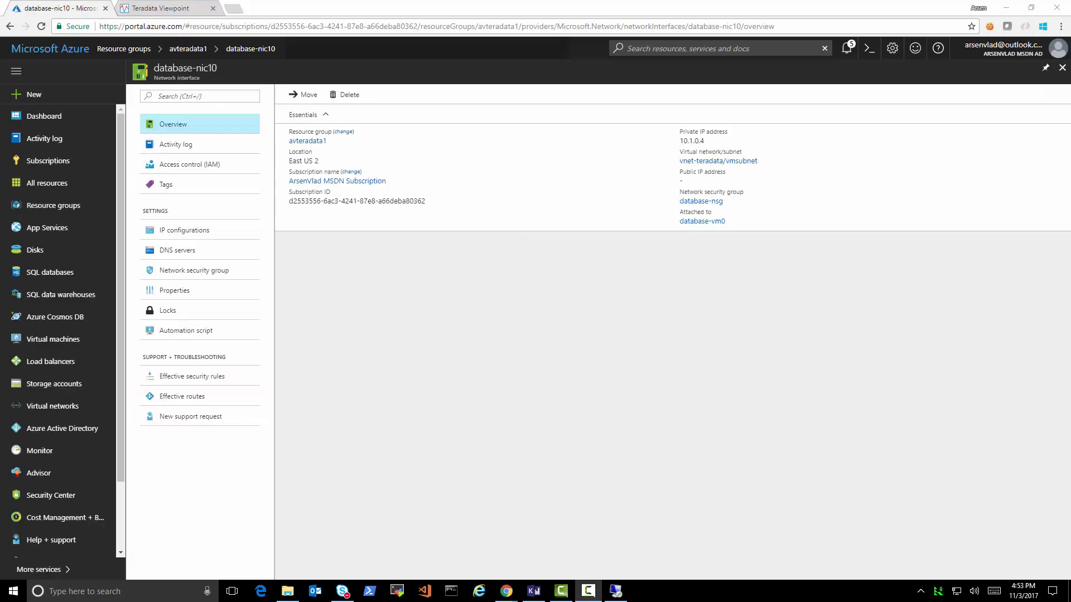
# - Enable a public IP on database-nic10's ip1 as a new address named avteradata1-db0
pyautogui.click(195, 236)
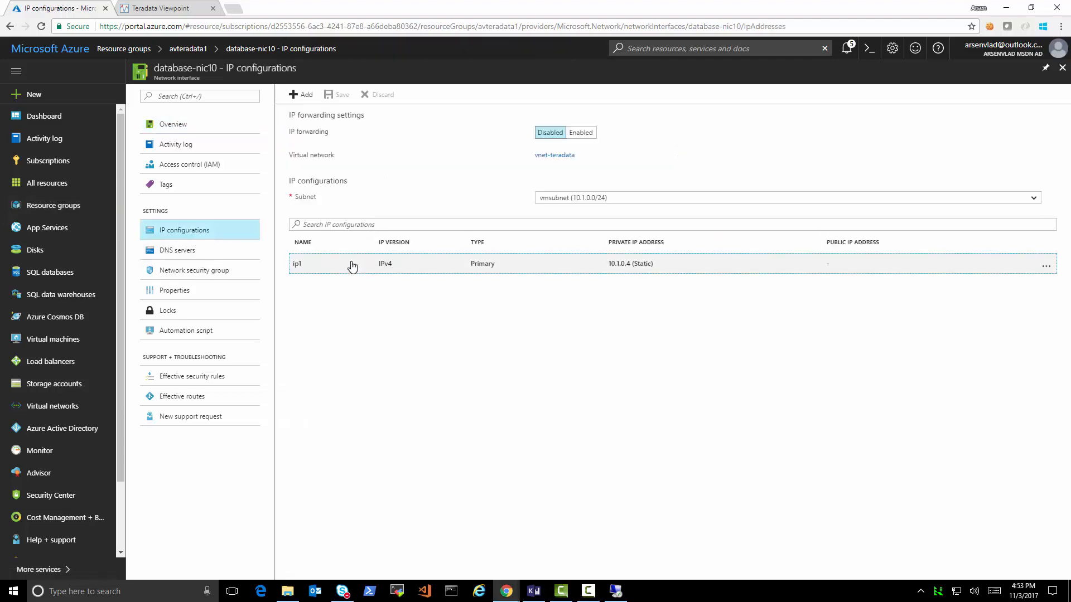
pyautogui.click(352, 266)
pyautogui.click(185, 144)
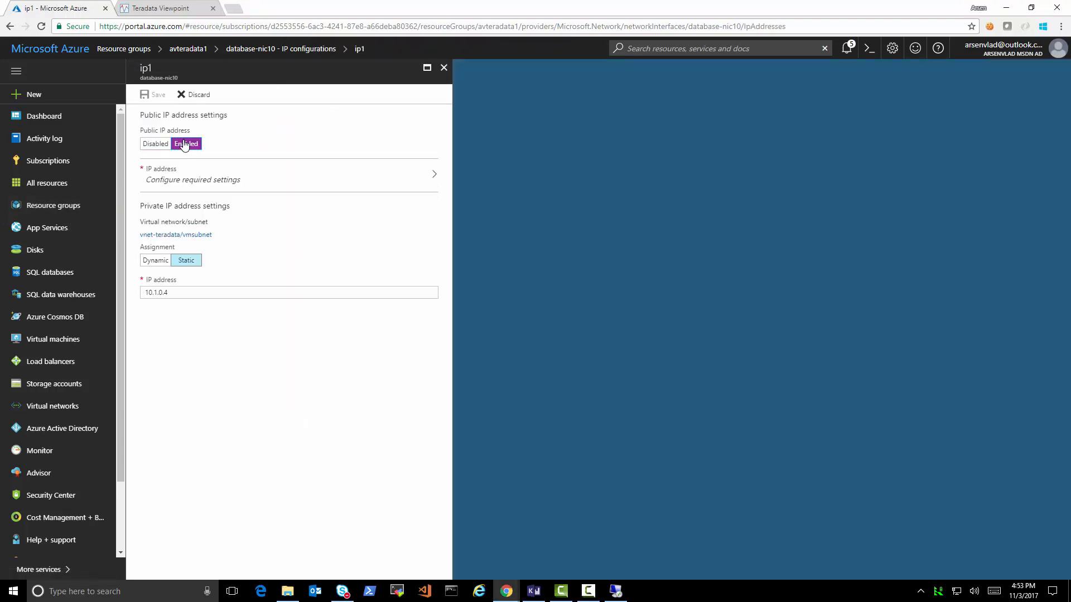
pyautogui.click(197, 175)
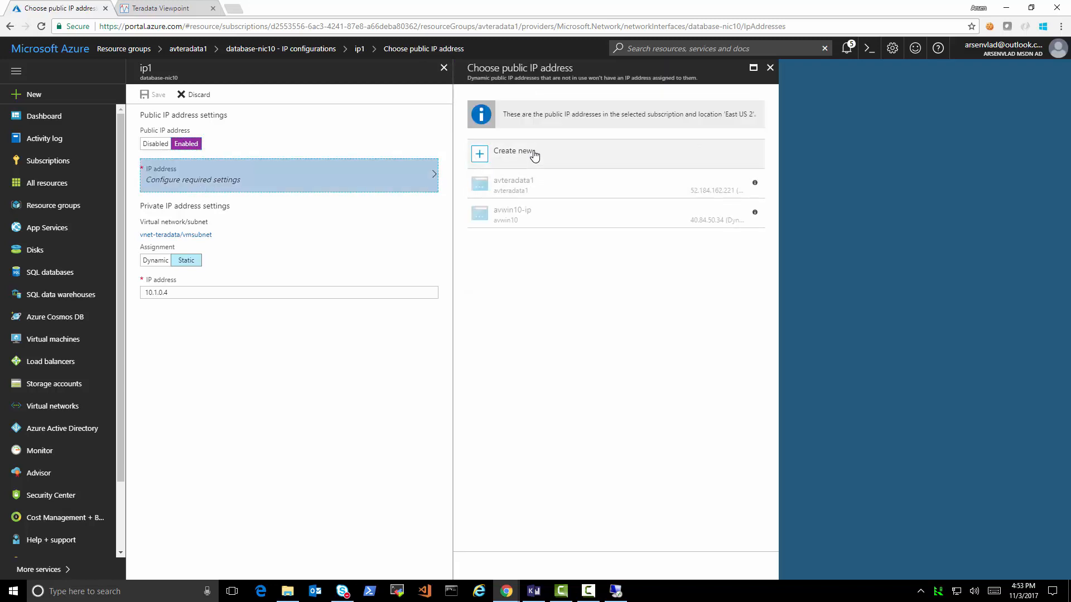
pyautogui.click(534, 156)
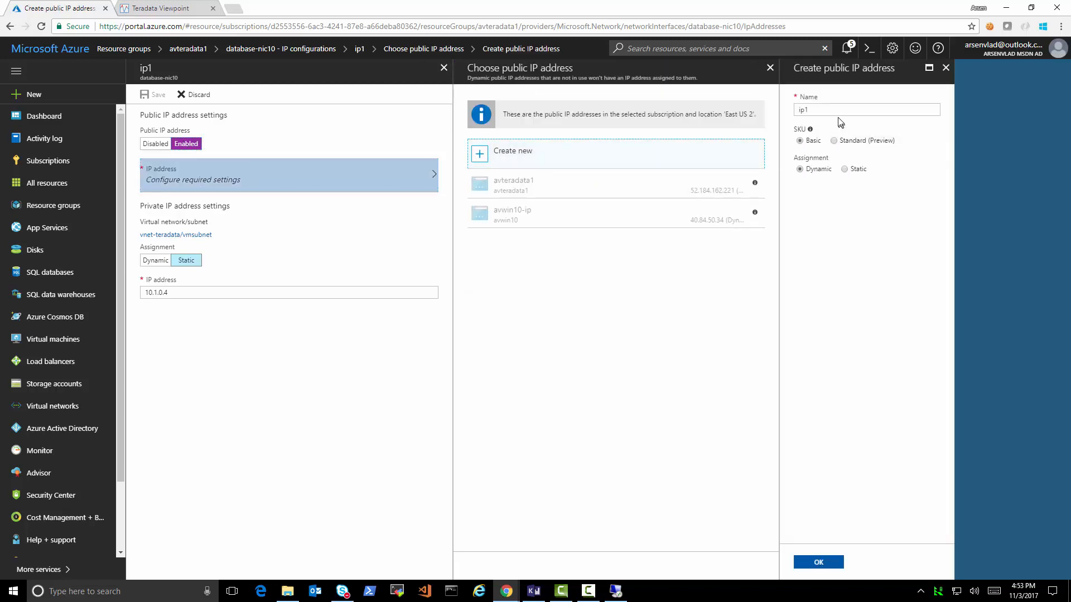
pyautogui.moveTo(827, 110); pyautogui.dragTo(795, 113)
pyautogui.write('avterada')
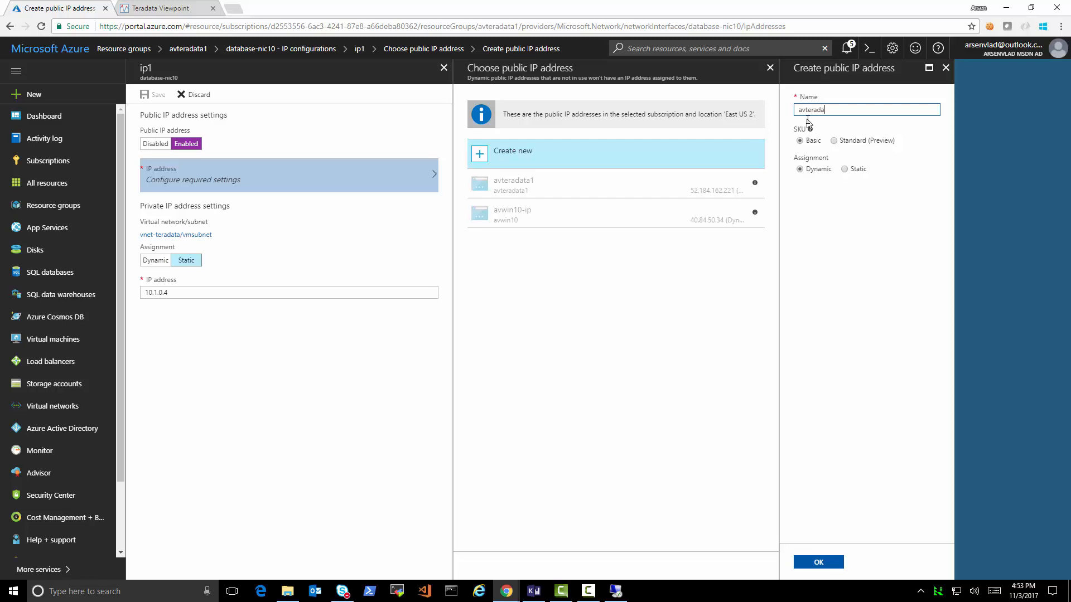
pyautogui.write('ta1-db0')
pyautogui.click(821, 563)
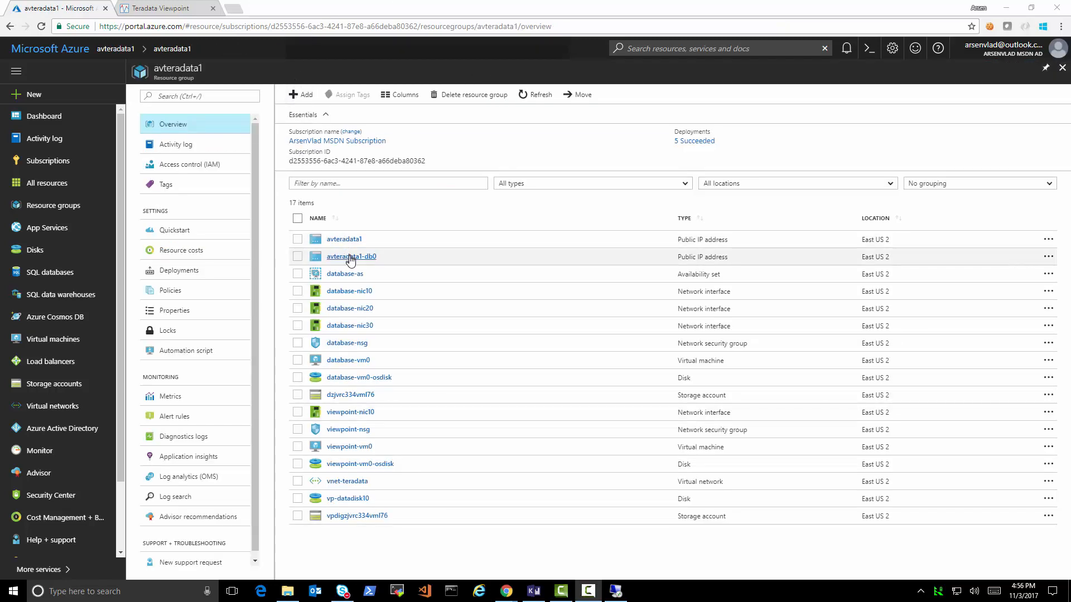
# - Copy the full DNS name of avteradata1-db0 and return to the remote desktop session
pyautogui.click(350, 257)
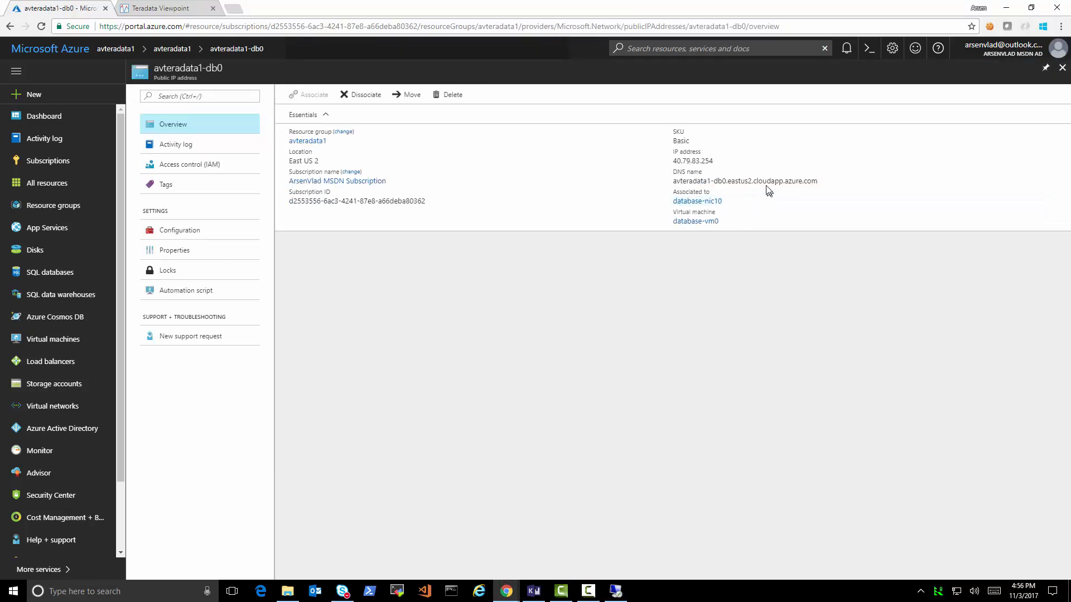
pyautogui.tripleClick(766, 184)
pyautogui.hotkey('ctrl', 'c')
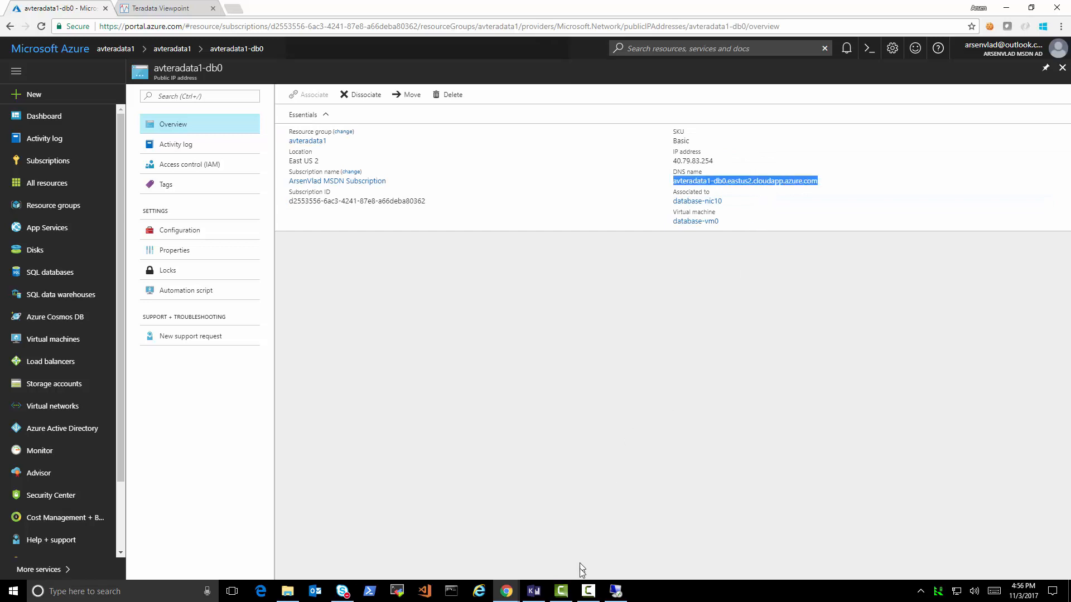
pyautogui.click(589, 592)
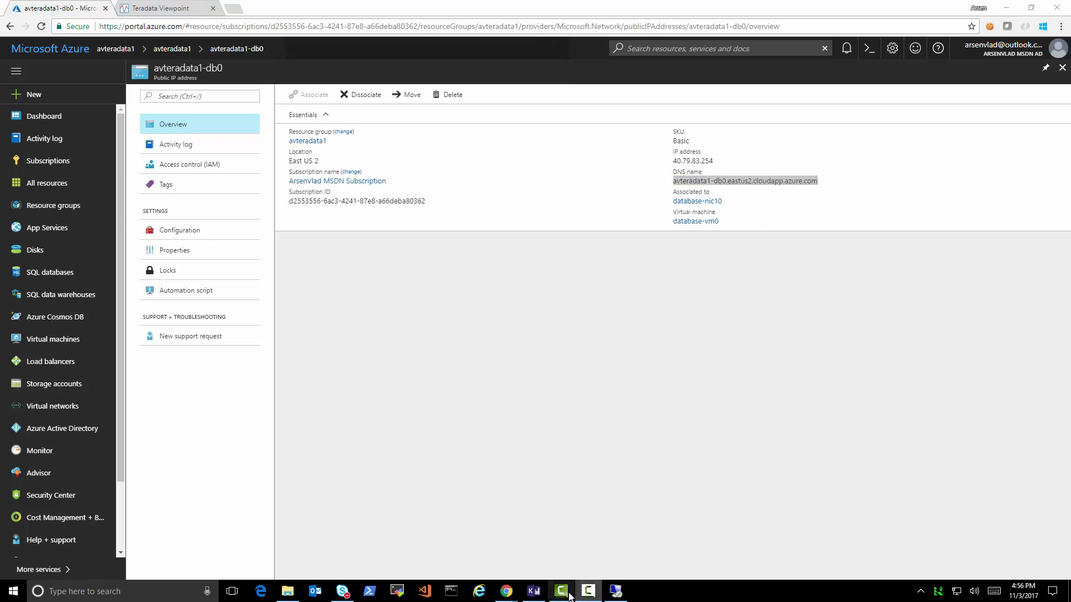
pyautogui.moveTo(509, 599)
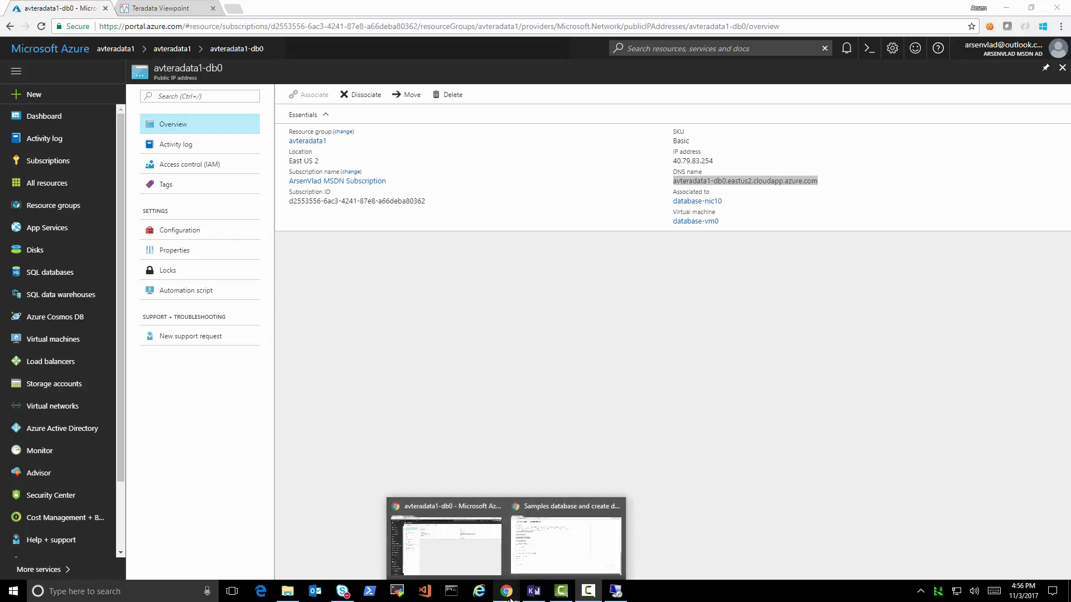
pyautogui.click(615, 593)
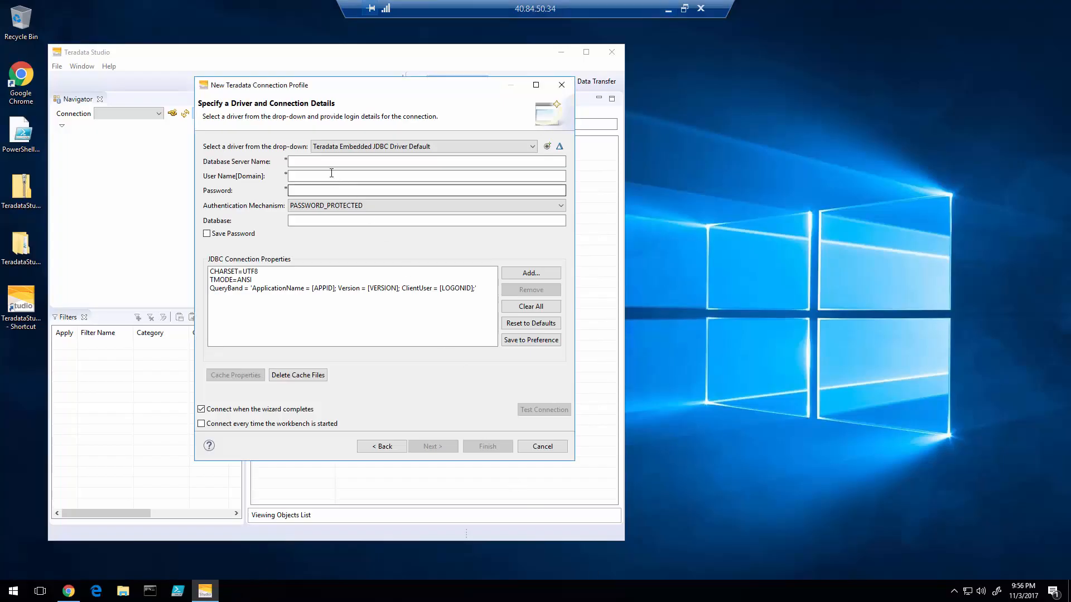
# - Enter the pasted avteradata1-db0 DNS name as server, user dbc and the password in the profile
pyautogui.click(329, 162)
pyautogui.hotkey('ctrl', 'v')
pyautogui.click(338, 179)
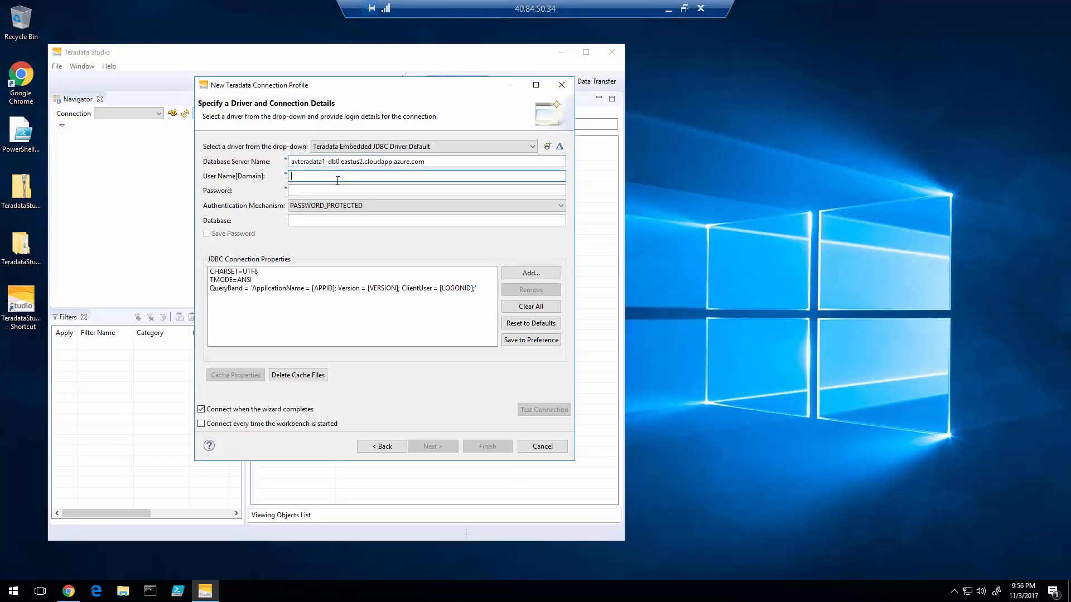
pyautogui.write('dbc')
pyautogui.press('Tab')
pyautogui.write('db')
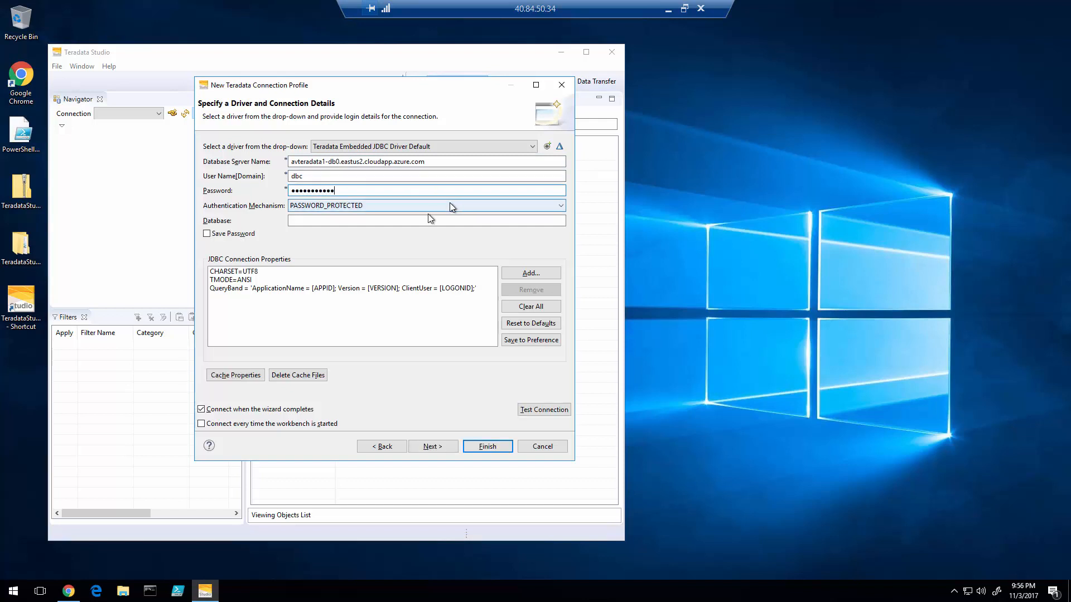
# - Test the connection, see 'Ping failed!', and go back to the local browser
pyautogui.click(537, 412)
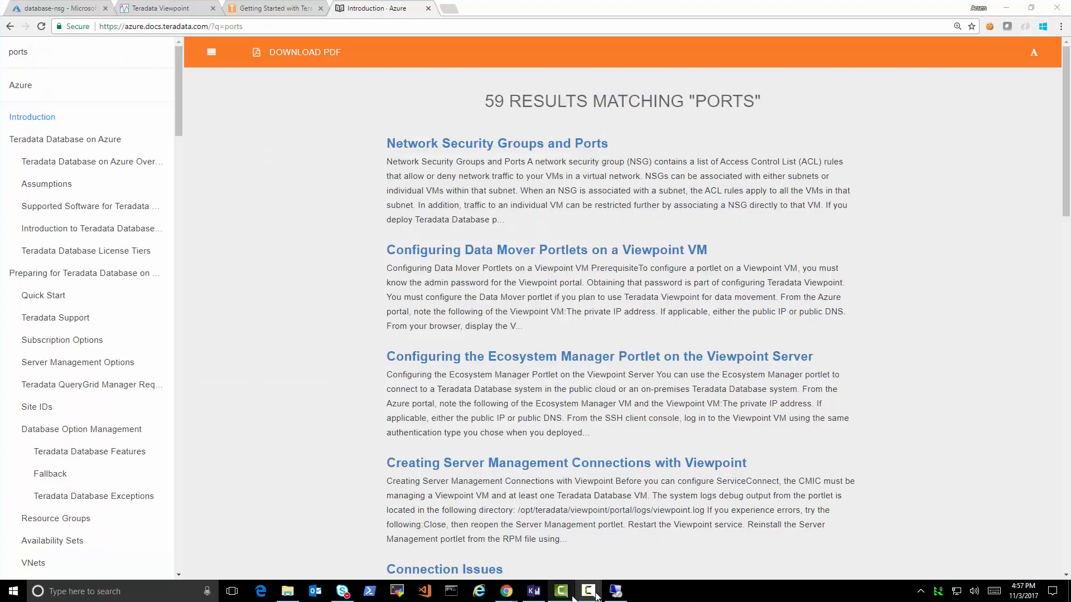
pyautogui.click(616, 594)
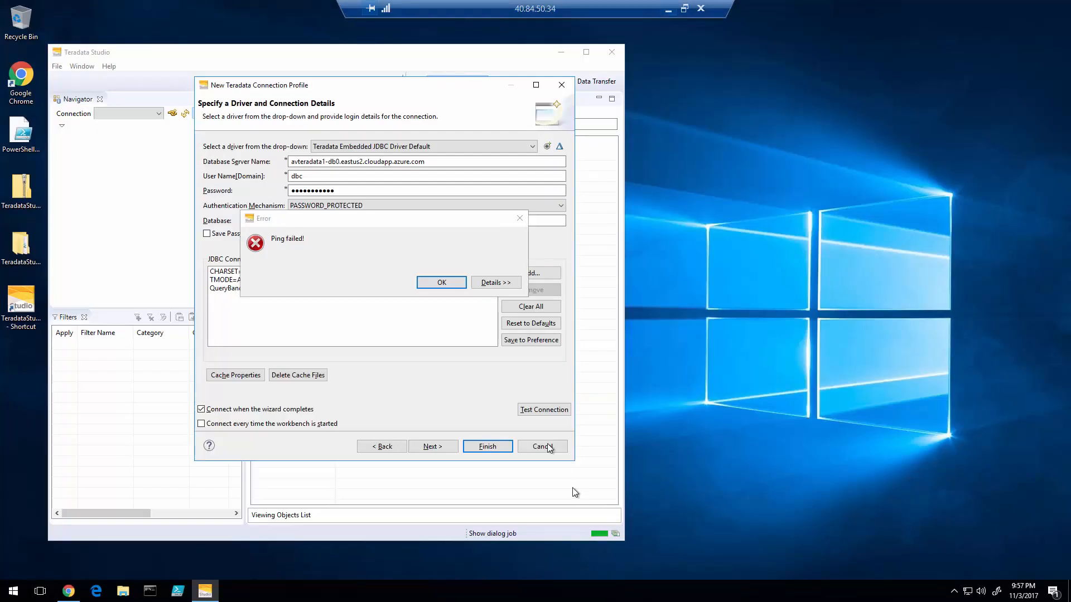
pyautogui.click(669, 17)
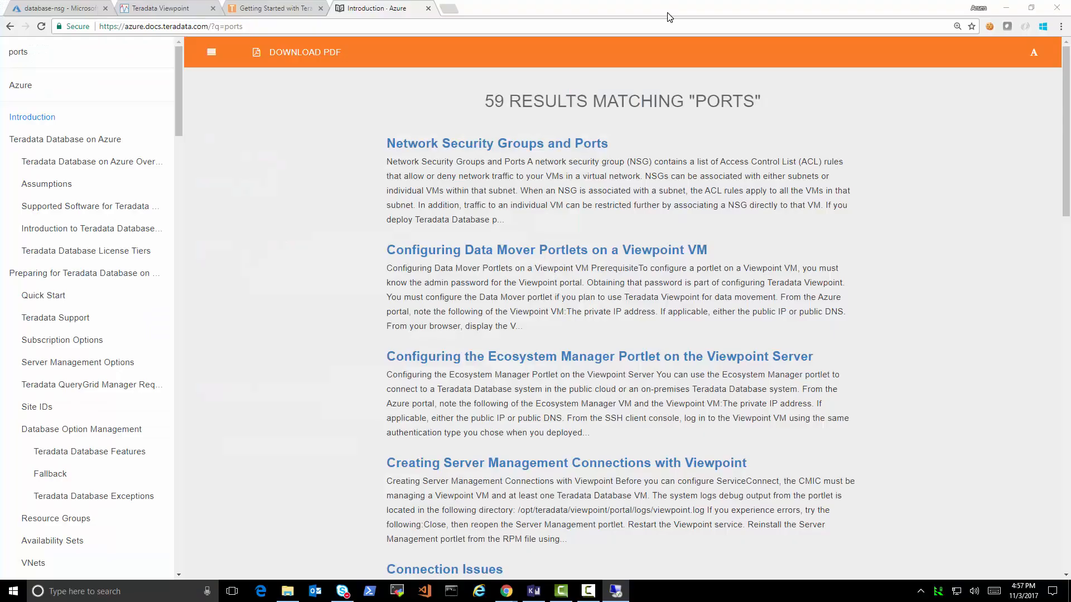
# - Open the Network Security Groups for Teradata Database docs page and note required port 1025
pyautogui.click(274, 7)
pyautogui.scroll(4, 374, 122)
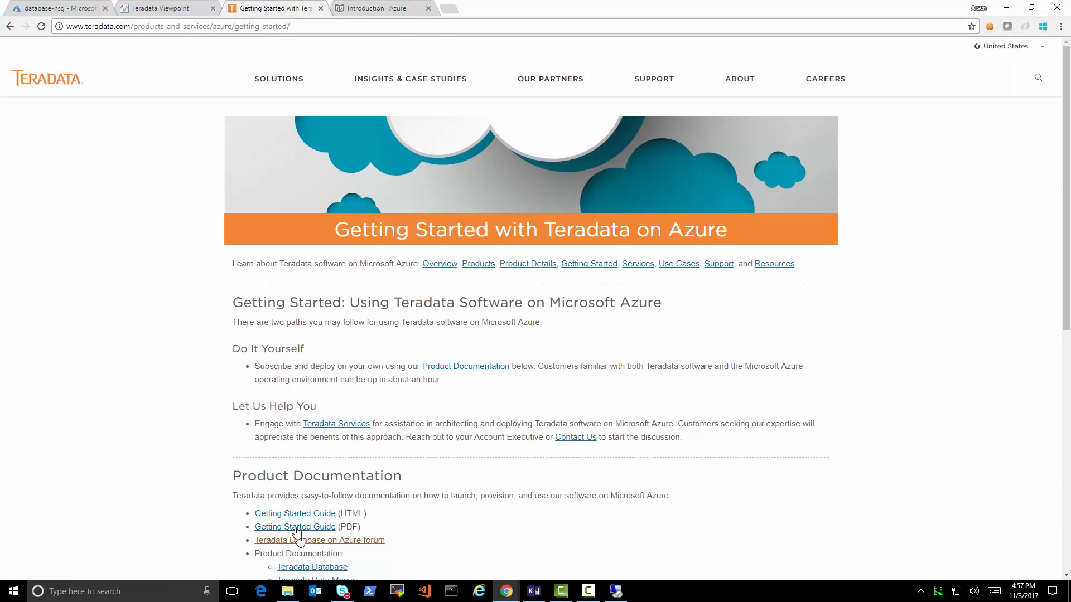
pyautogui.click(369, 10)
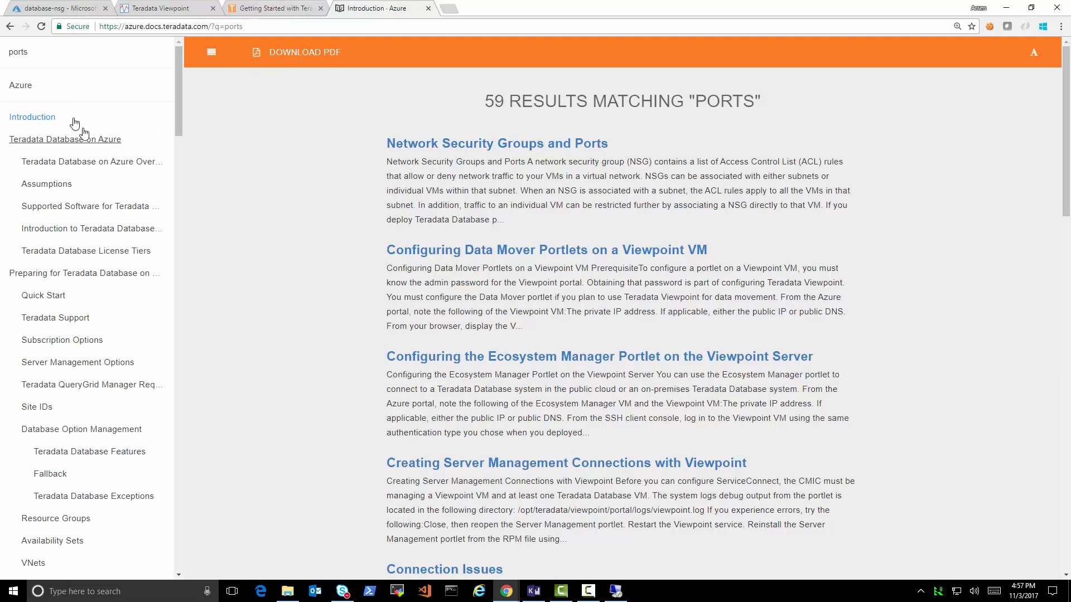
pyautogui.click(455, 146)
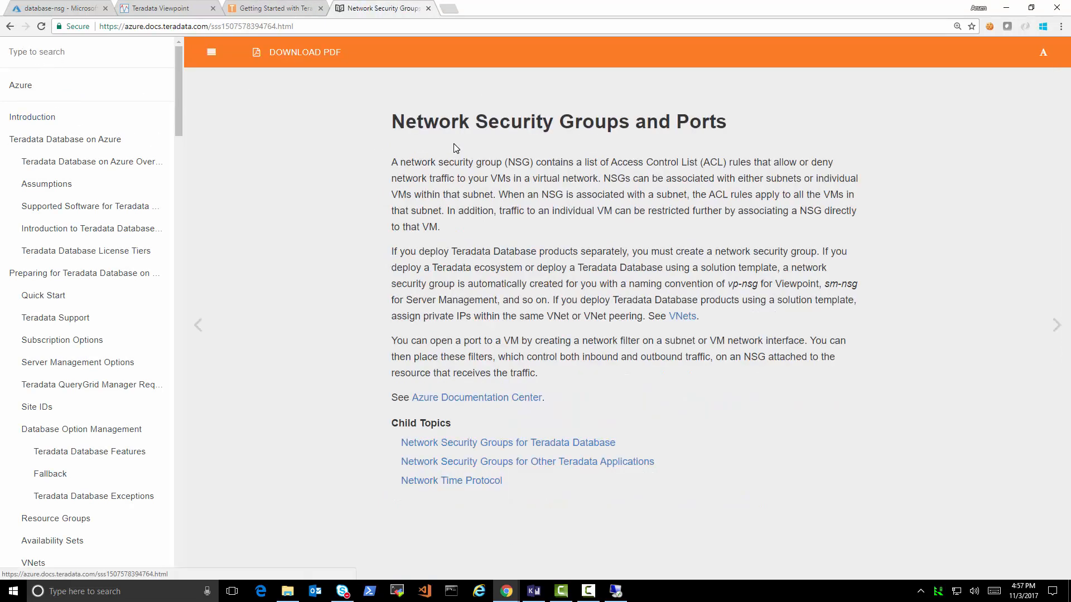
pyautogui.click(594, 444)
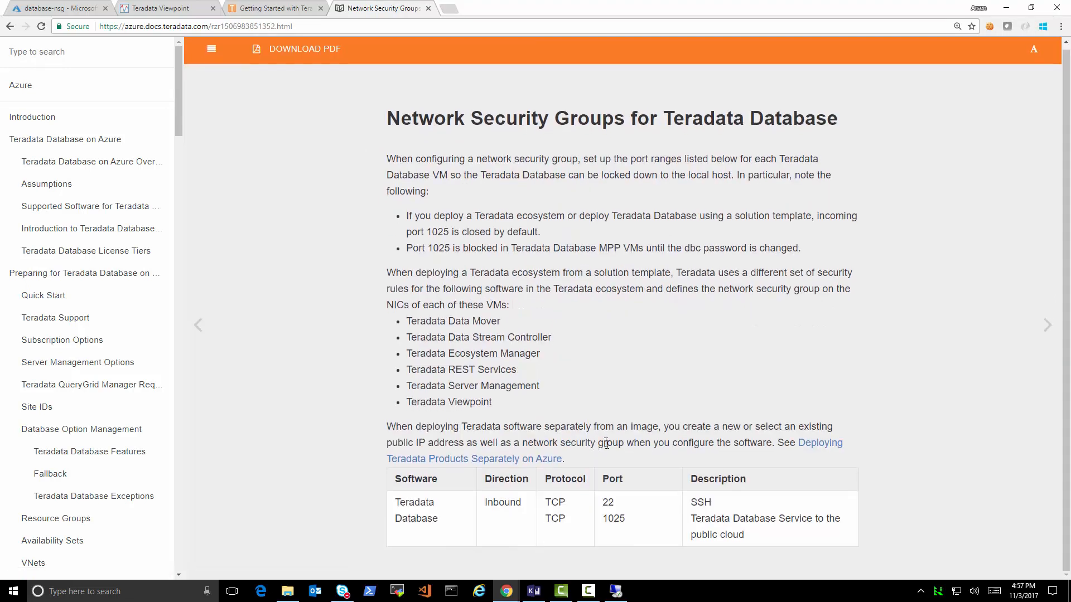
pyautogui.doubleClick(619, 521)
pyautogui.click(71, 4)
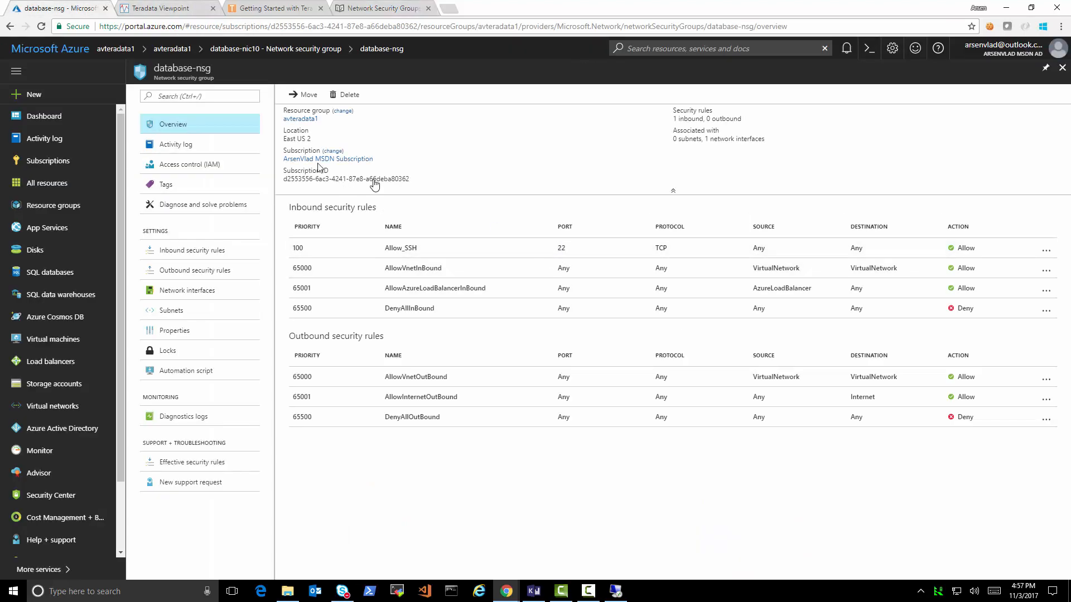
# - Start a new inbound rule on database-nsg with destination port 1025 instead of 8080
pyautogui.click(184, 251)
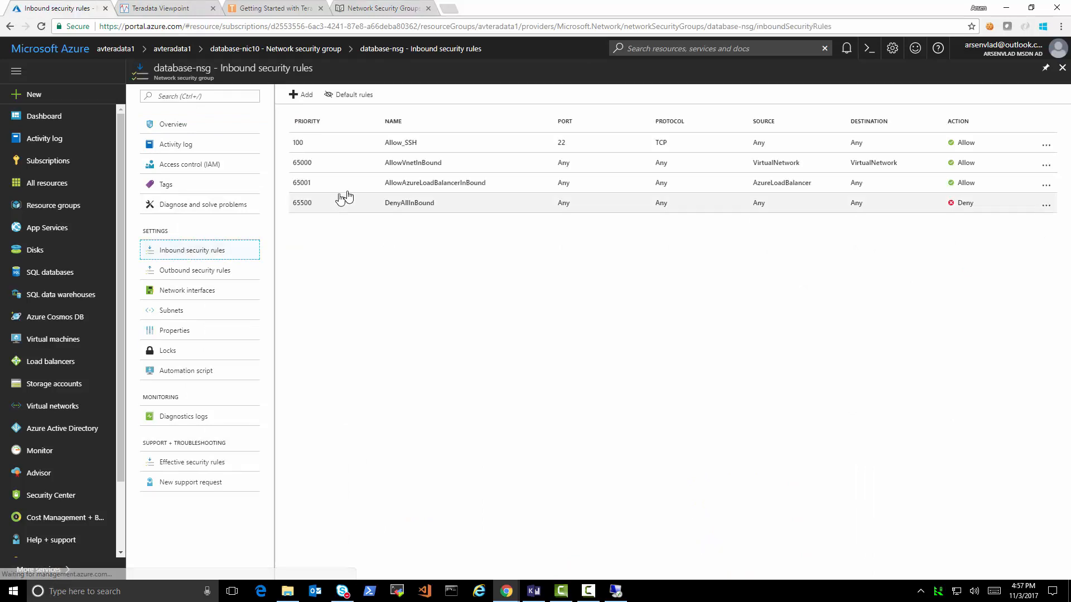
pyautogui.click(303, 98)
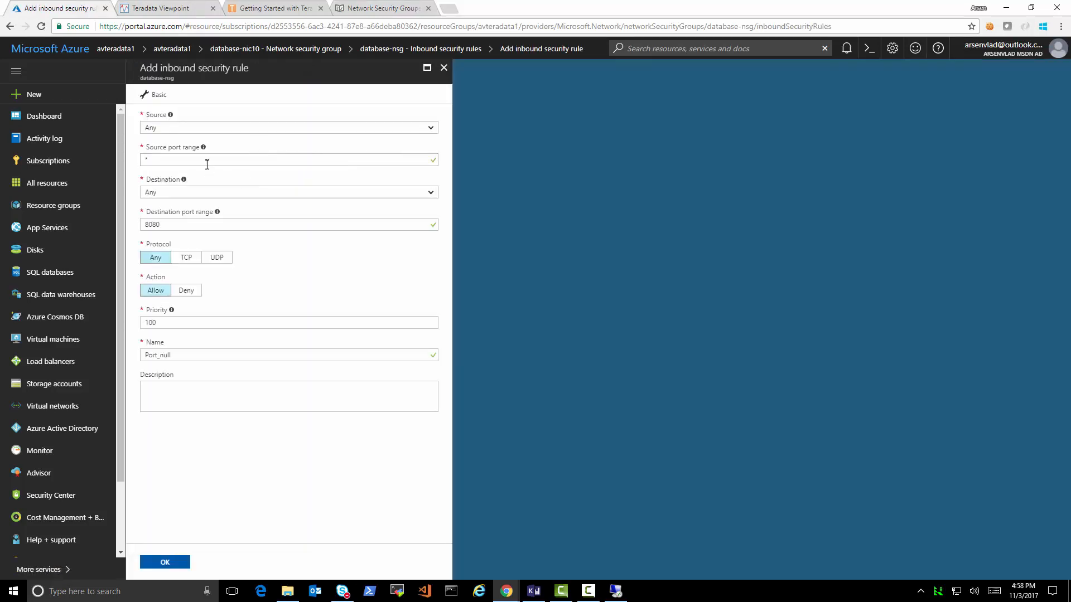
pyautogui.doubleClick(191, 226)
pyautogui.write('10')
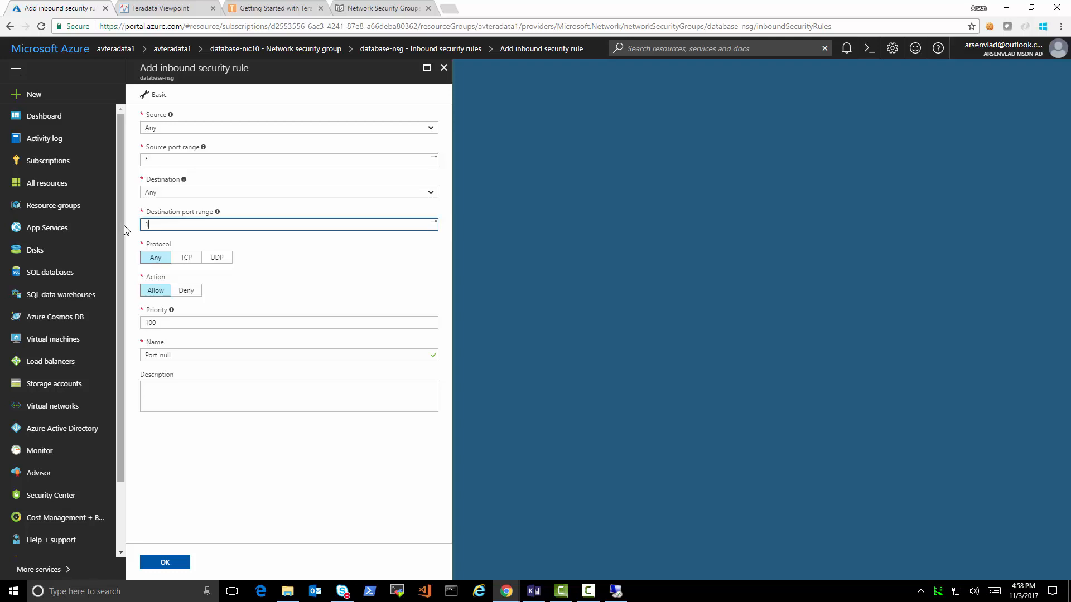
pyautogui.click(354, 4)
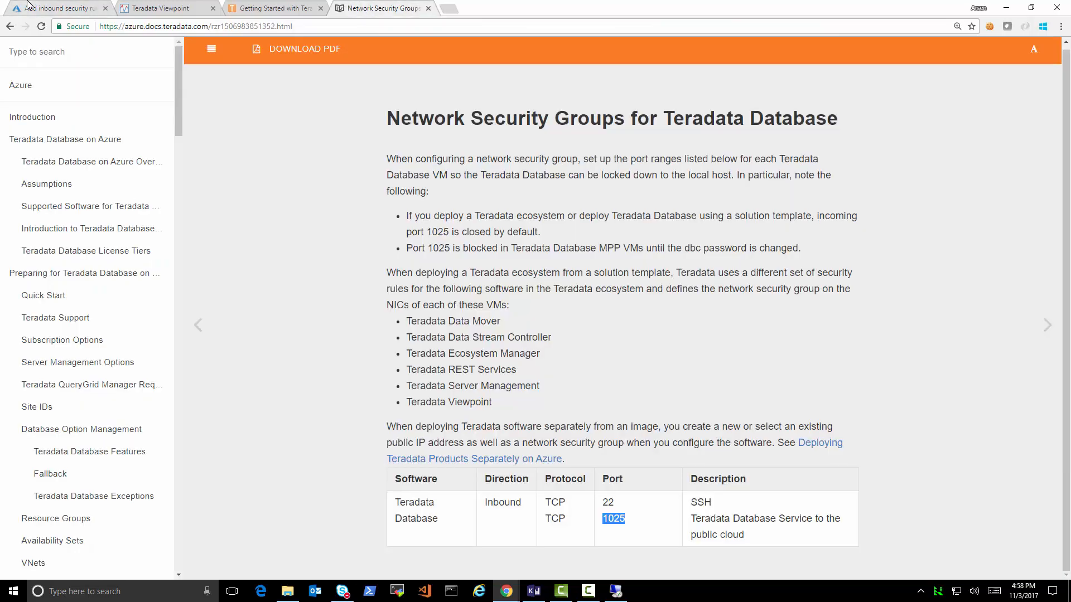
pyautogui.click(35, 6)
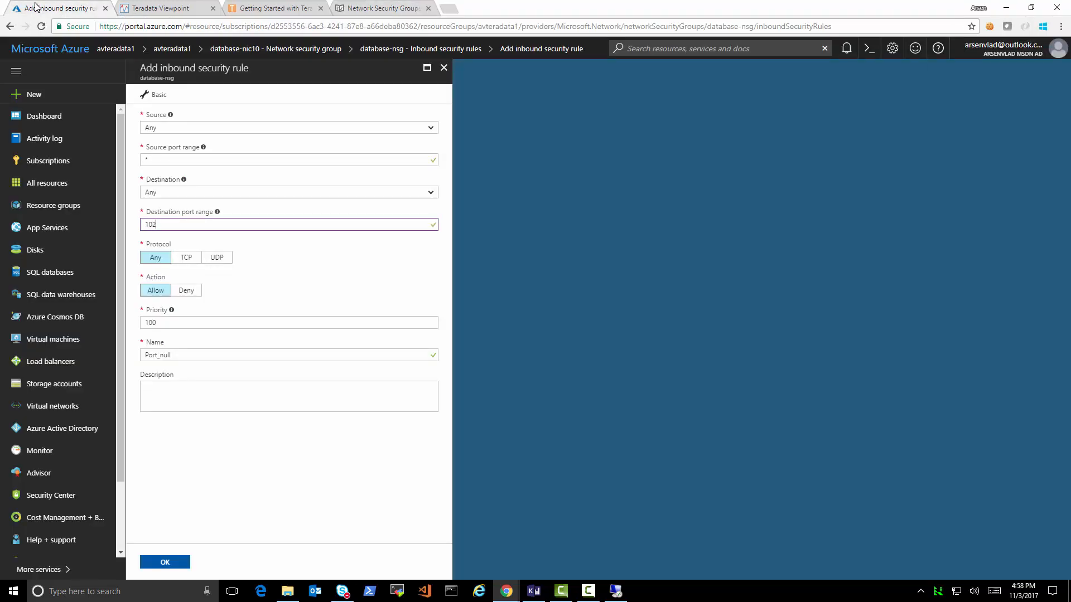
pyautogui.write('25')
# - Name the rule Teradata_1025, change its duplicate priority 100 to 200, and create it
pyautogui.click(199, 394)
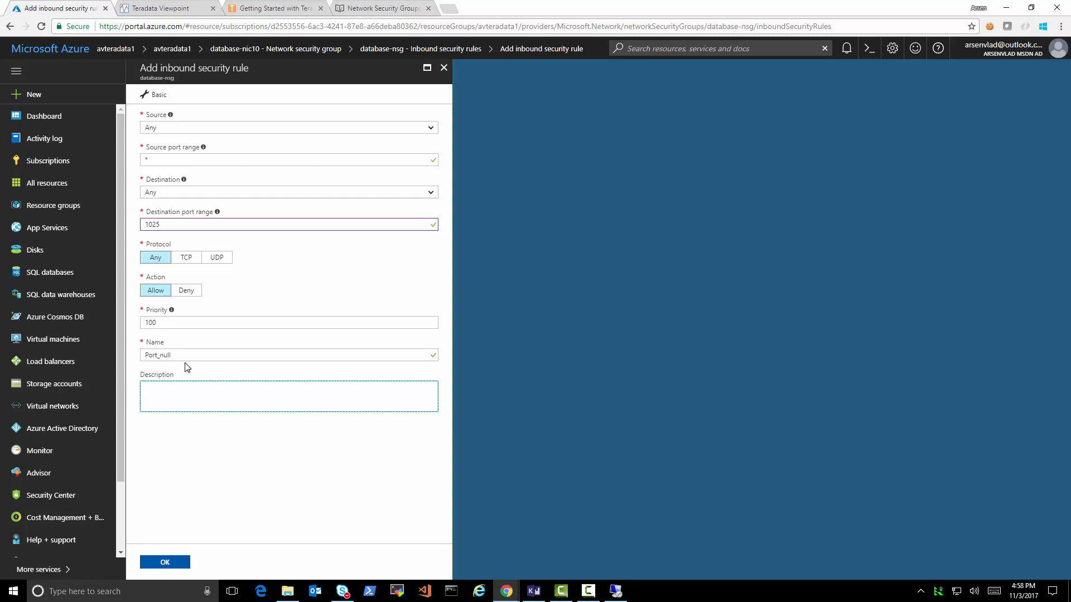
pyautogui.moveTo(186, 355); pyautogui.dragTo(144, 355)
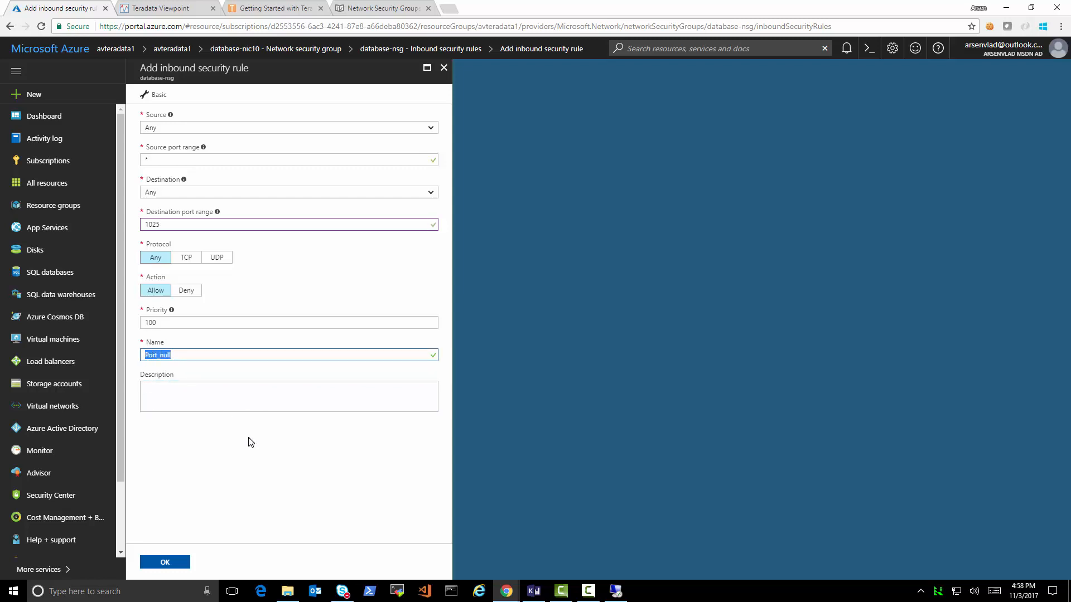
pyautogui.write('Teradata_1025')
pyautogui.click(174, 562)
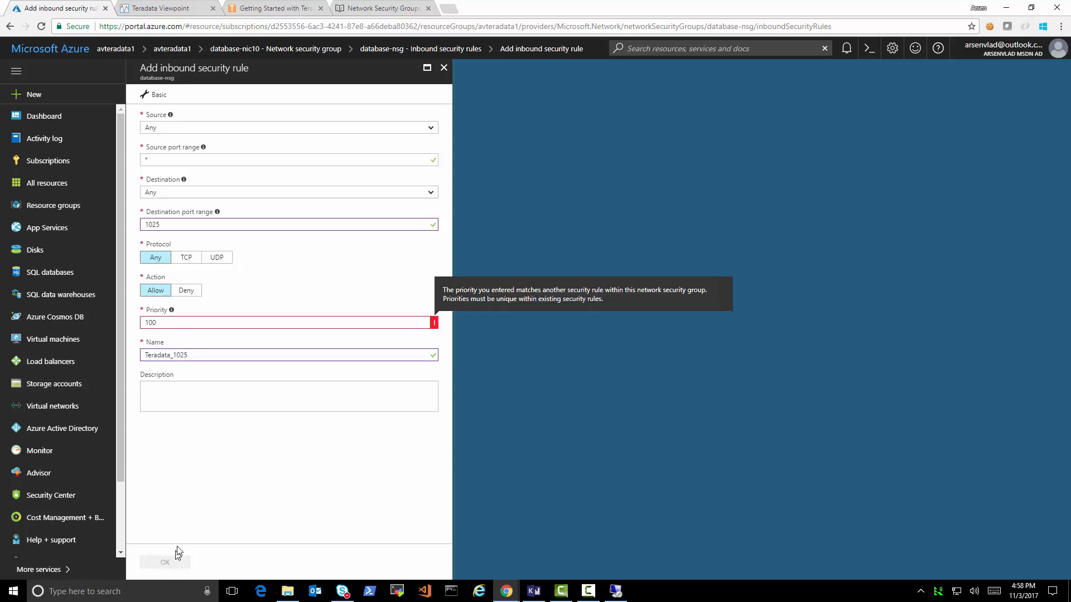
pyautogui.click(162, 322)
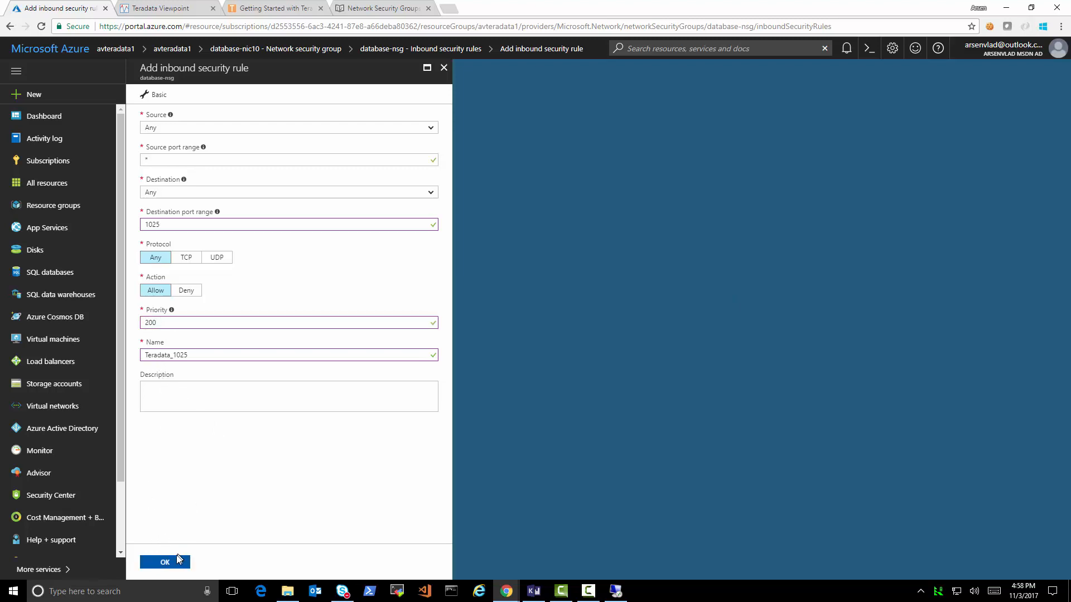
pyautogui.click(178, 562)
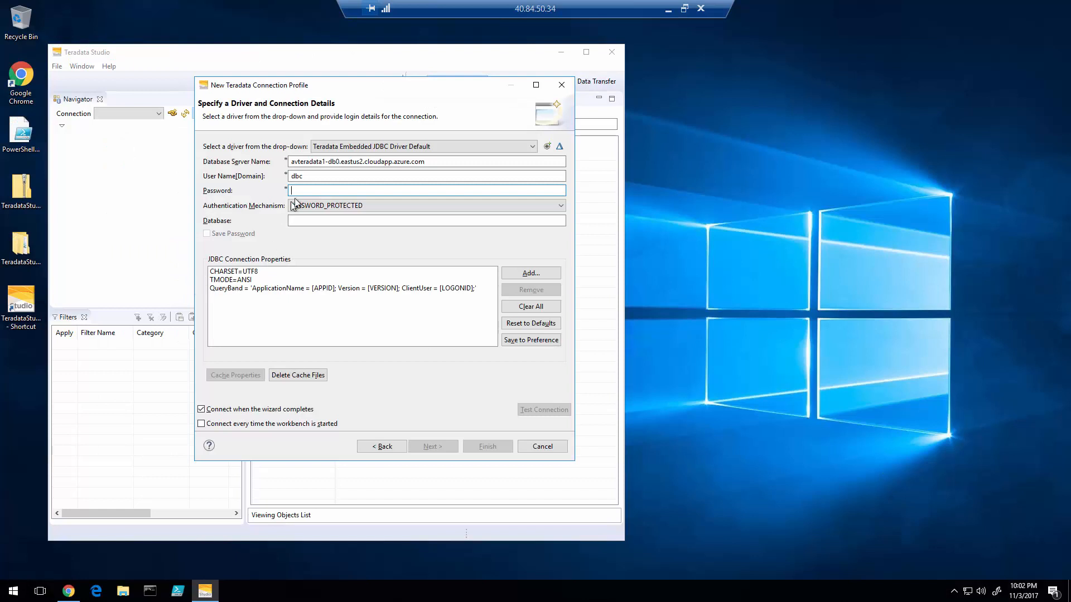
# - Enter the password, test the AVTERADATA1 connection successfully and finish the profile
pyautogui.write('dbc')
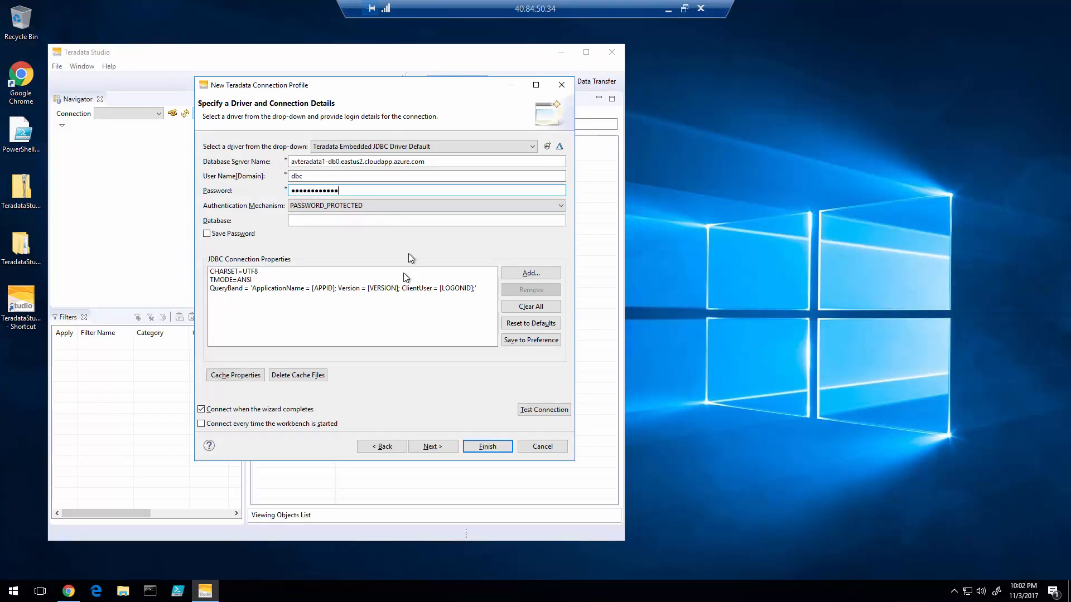
pyautogui.click(539, 409)
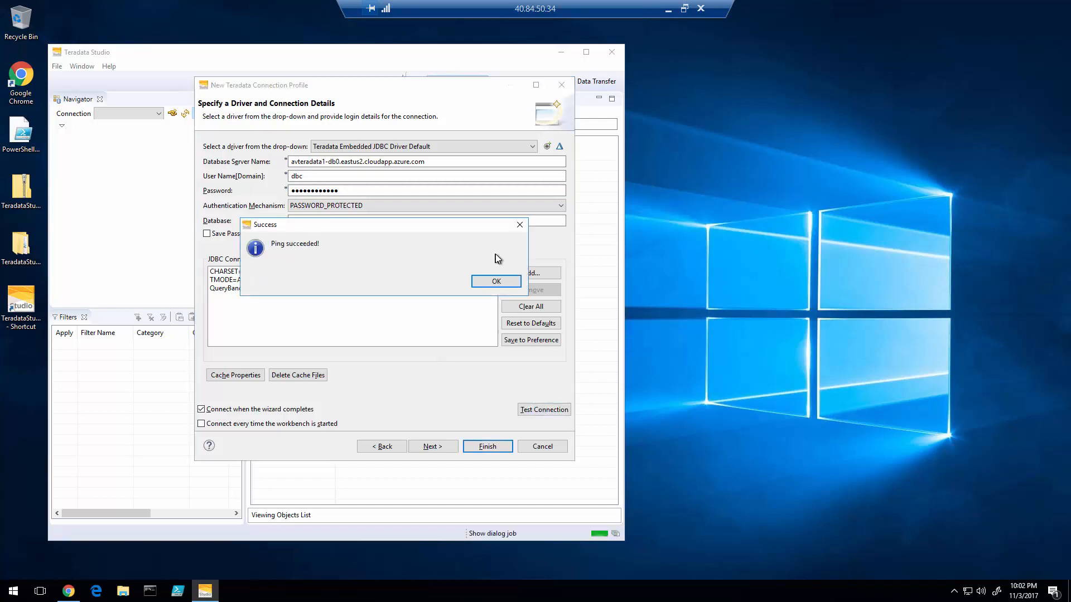
pyautogui.click(498, 281)
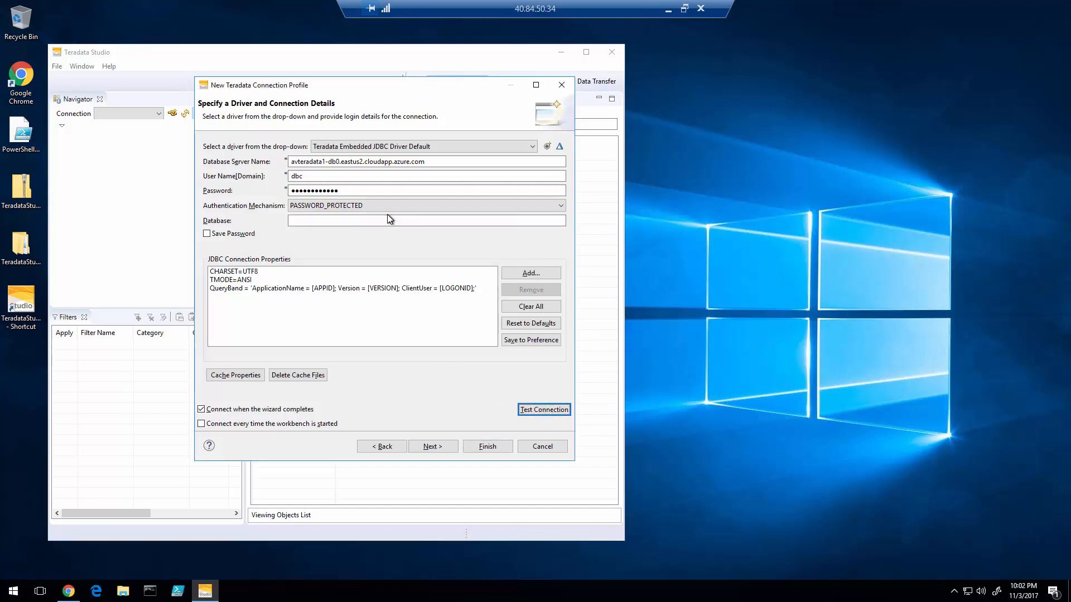
pyautogui.click(488, 448)
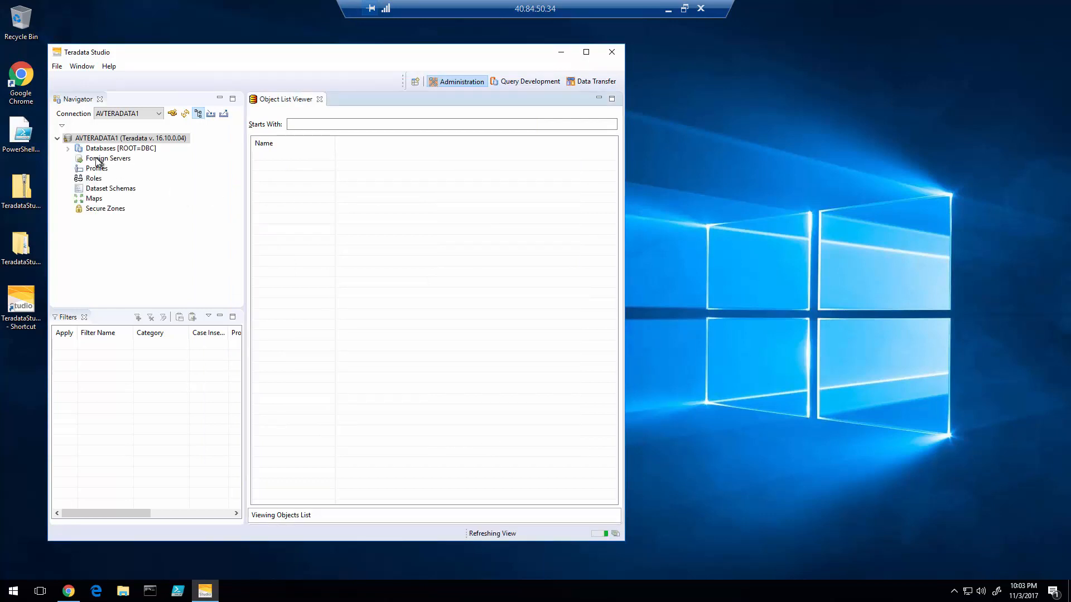
# - Expand Databases, list all objects in the personal database and open table t1's details
pyautogui.click(68, 148)
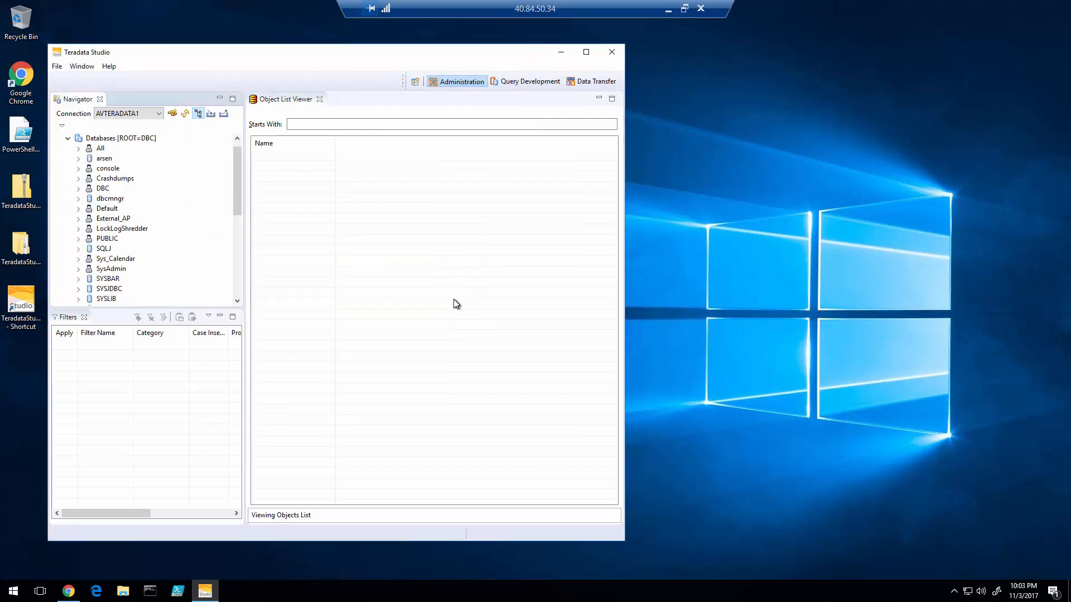
pyautogui.moveTo(403, 58); pyautogui.dragTo(487, 63)
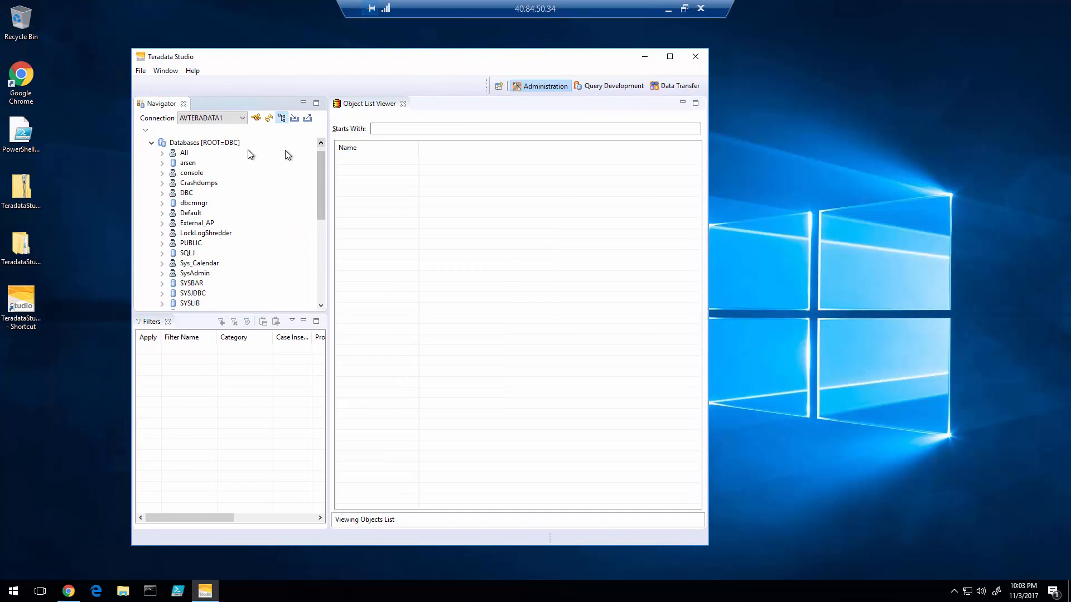
pyautogui.click(193, 164)
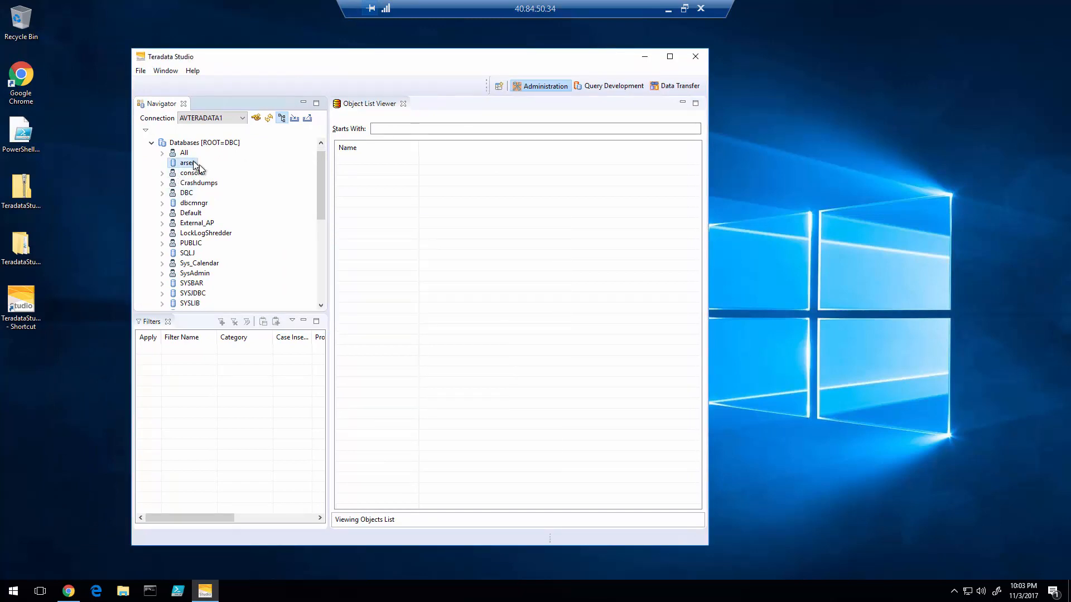
pyautogui.click(669, 56)
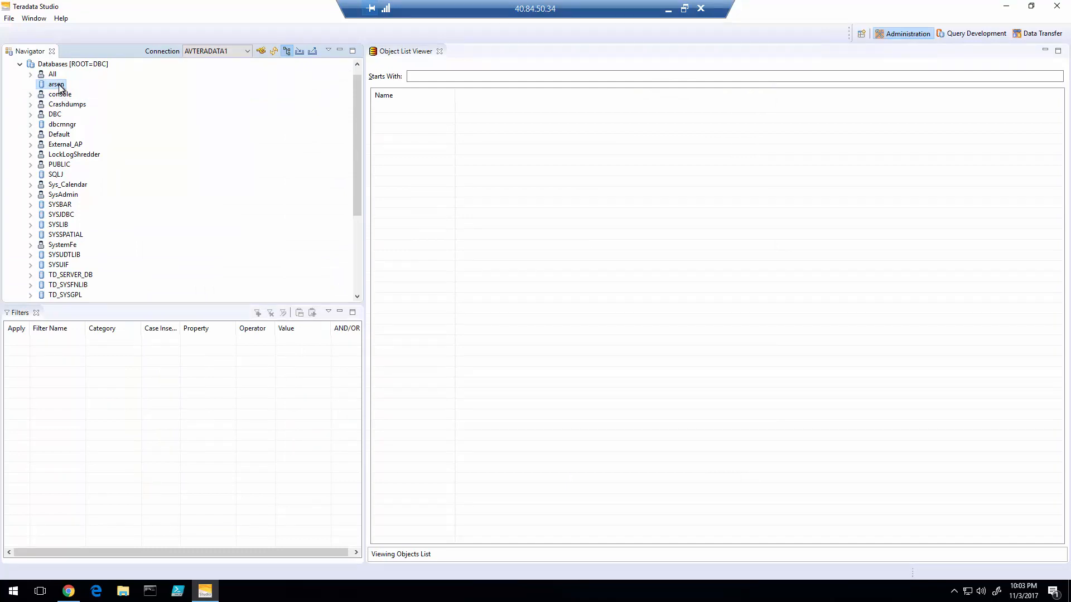
pyautogui.scroll(-4, 84, 212)
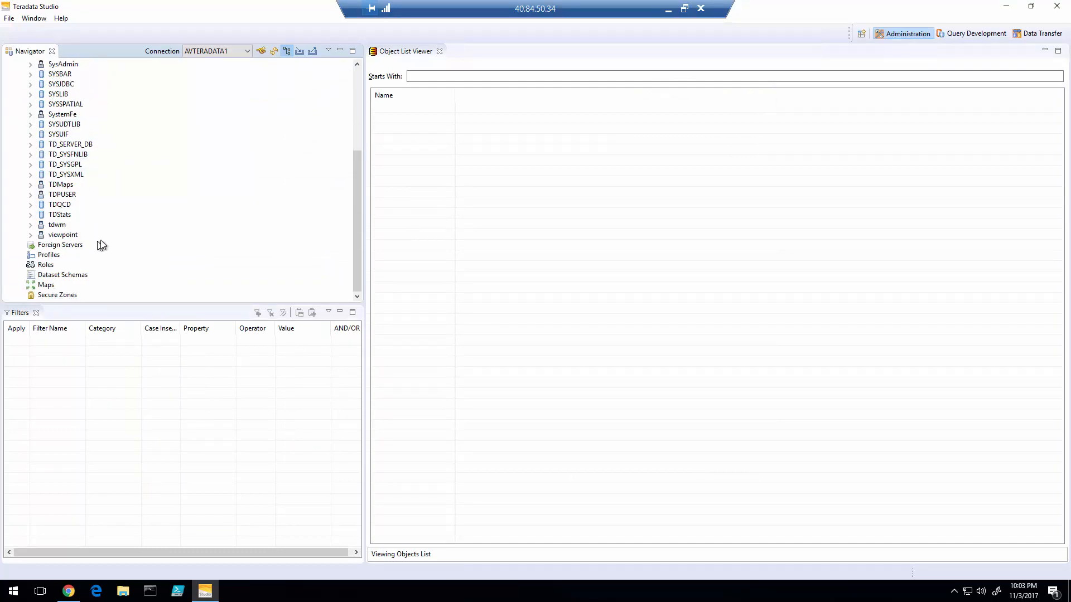
pyautogui.scroll(4, 100, 246)
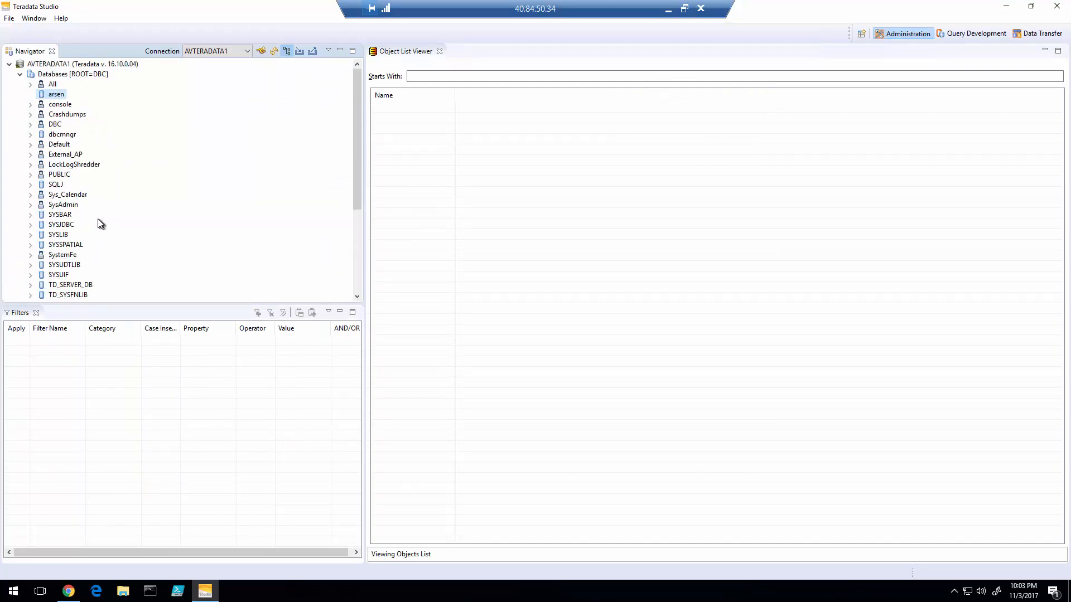
pyautogui.rightClick(57, 97)
pyautogui.click(74, 103)
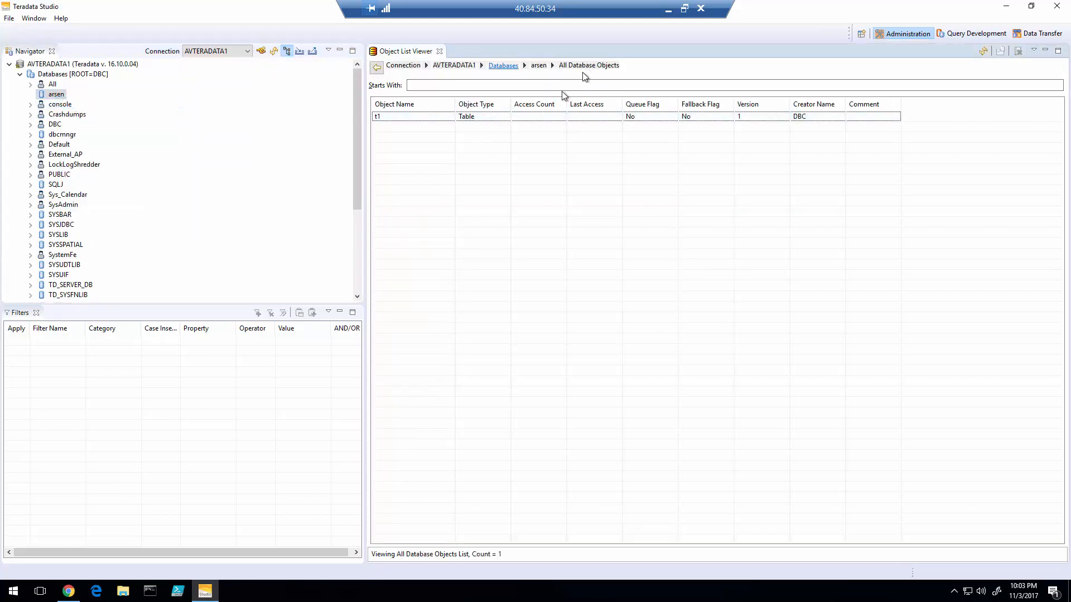
pyautogui.doubleClick(398, 117)
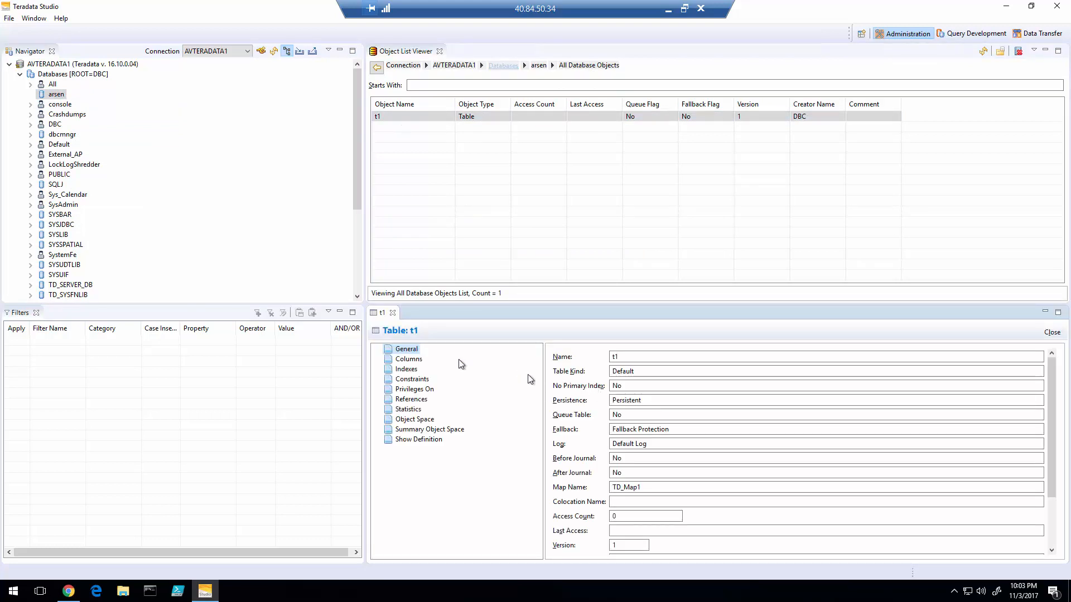
# - In Query Development, expand the DBC connection down to table t1's columns
pyautogui.click(961, 35)
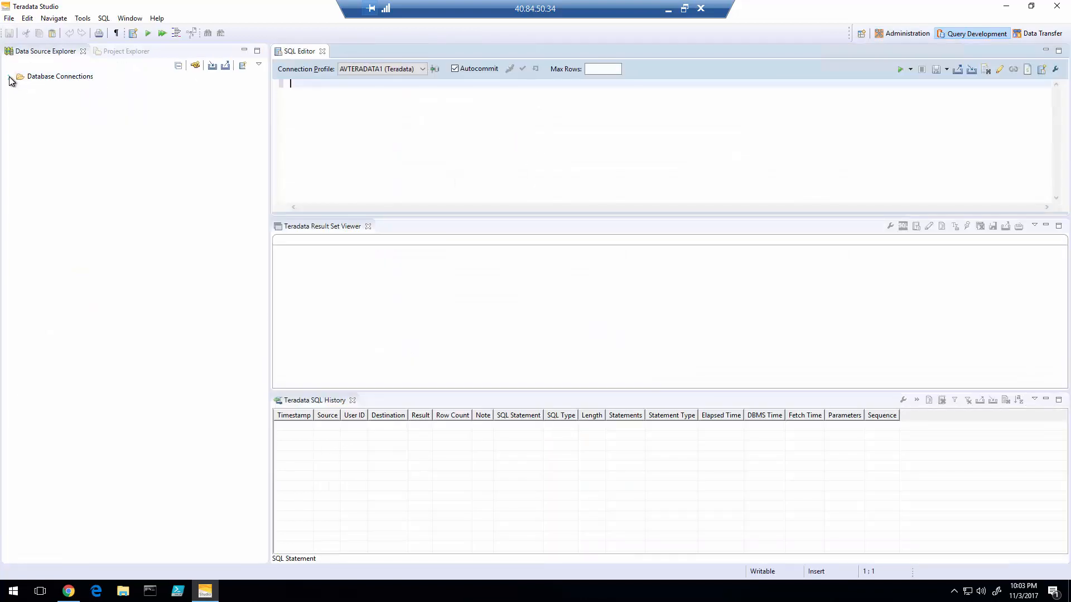
pyautogui.click(9, 78)
pyautogui.click(30, 97)
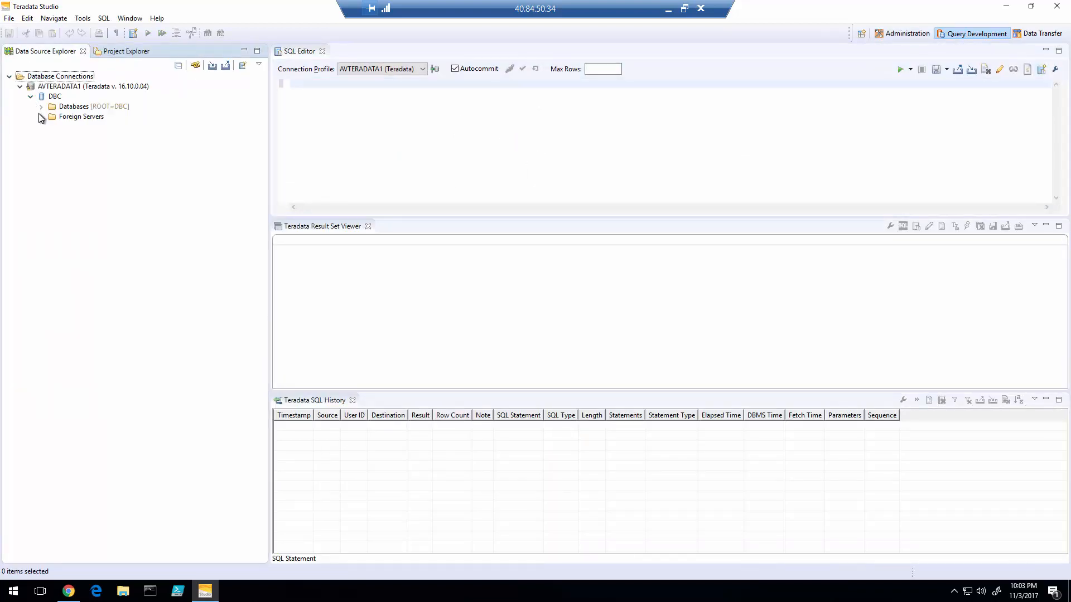
pyautogui.click(41, 106)
pyautogui.click(52, 127)
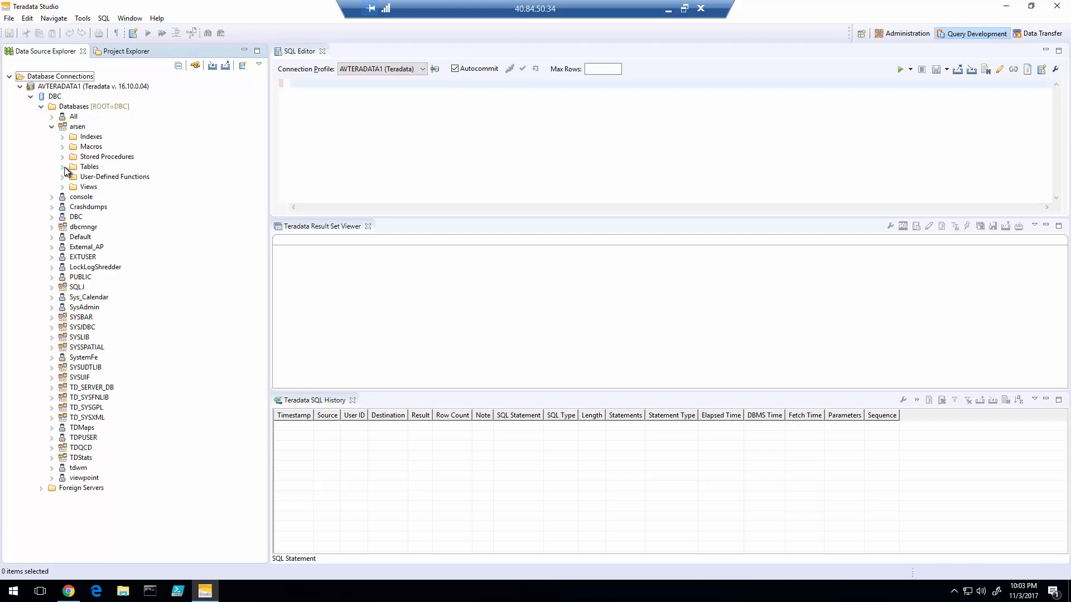
pyautogui.click(62, 167)
pyautogui.click(73, 177)
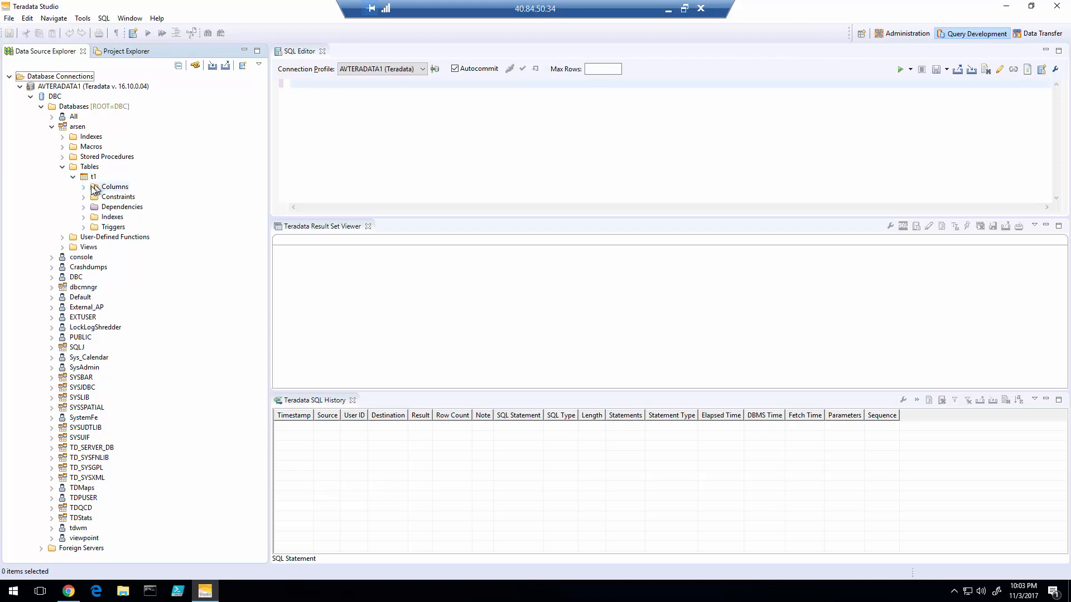
pyautogui.click(83, 188)
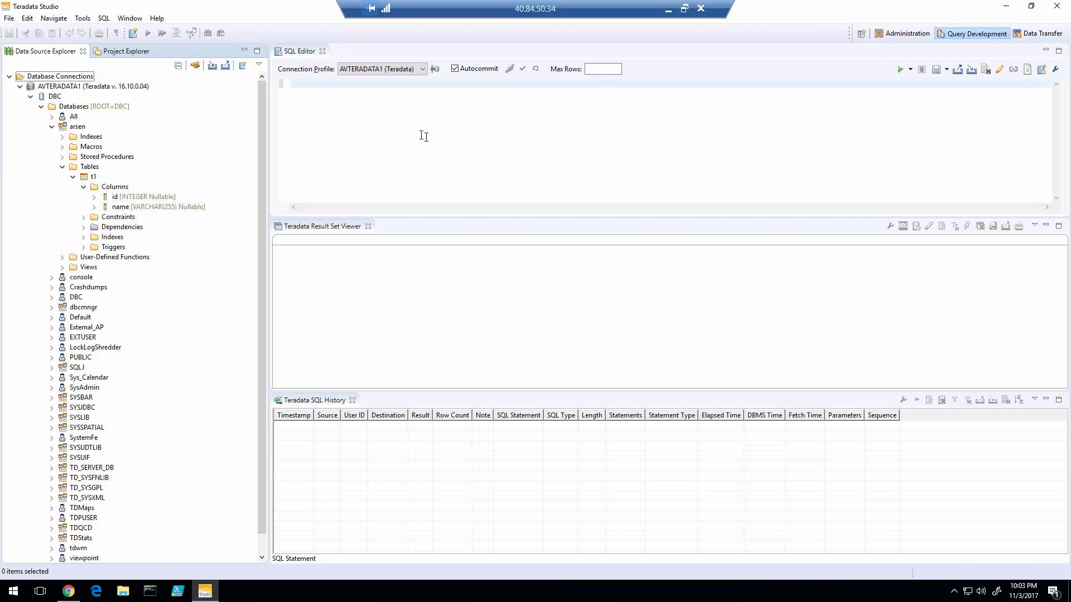
# - Run select * from t1, then rerun it as arsen.t1 to get row (1, name1)
pyautogui.click(421, 135)
pyautogui.write('select * from t1;')
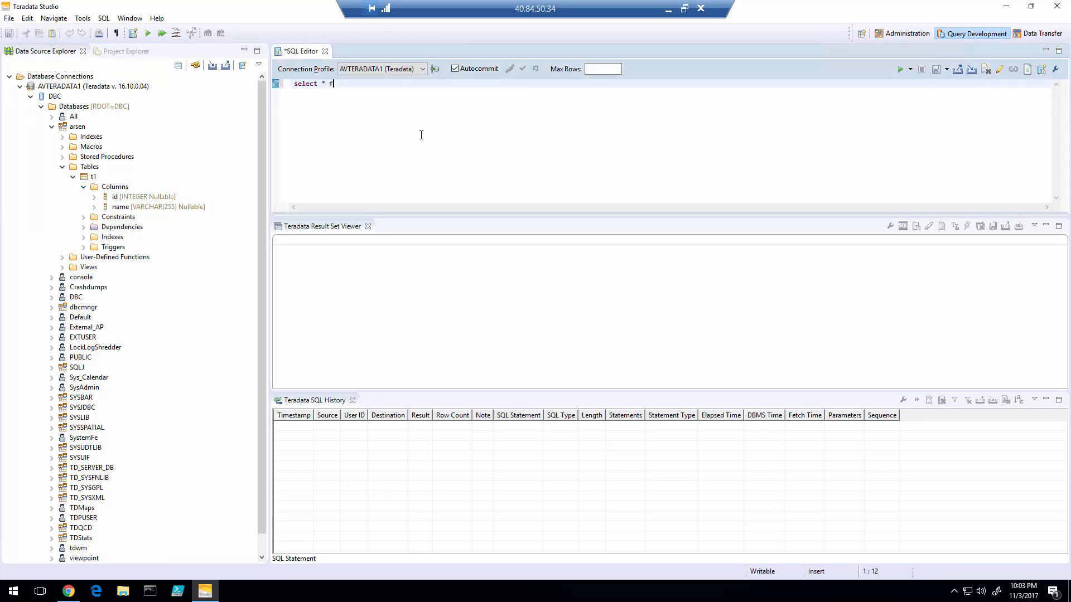
pyautogui.click(901, 70)
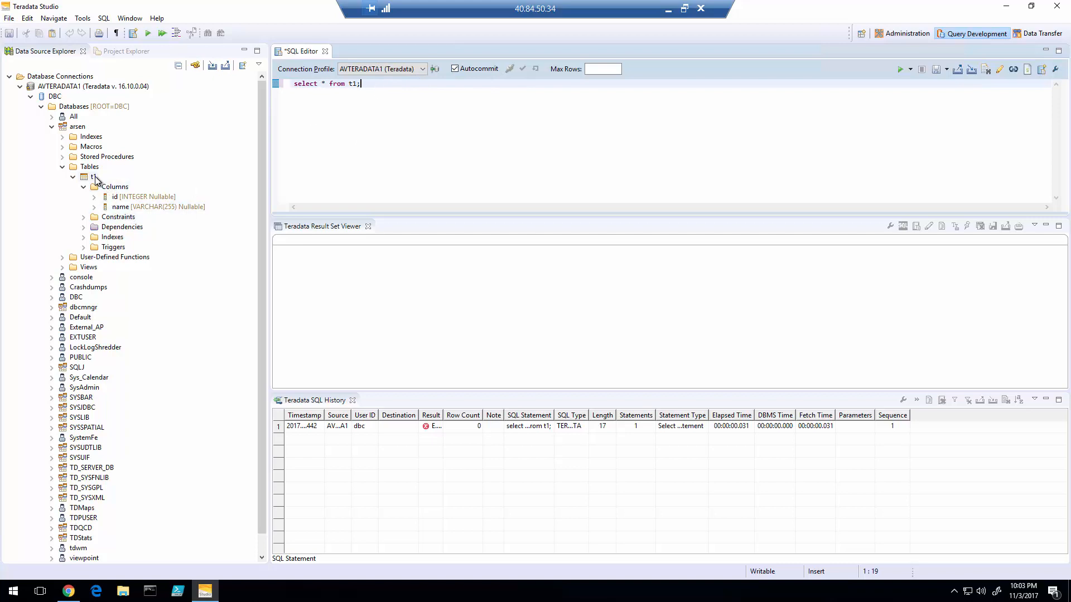
pyautogui.moveTo(93, 178); pyautogui.dragTo(411, 157)
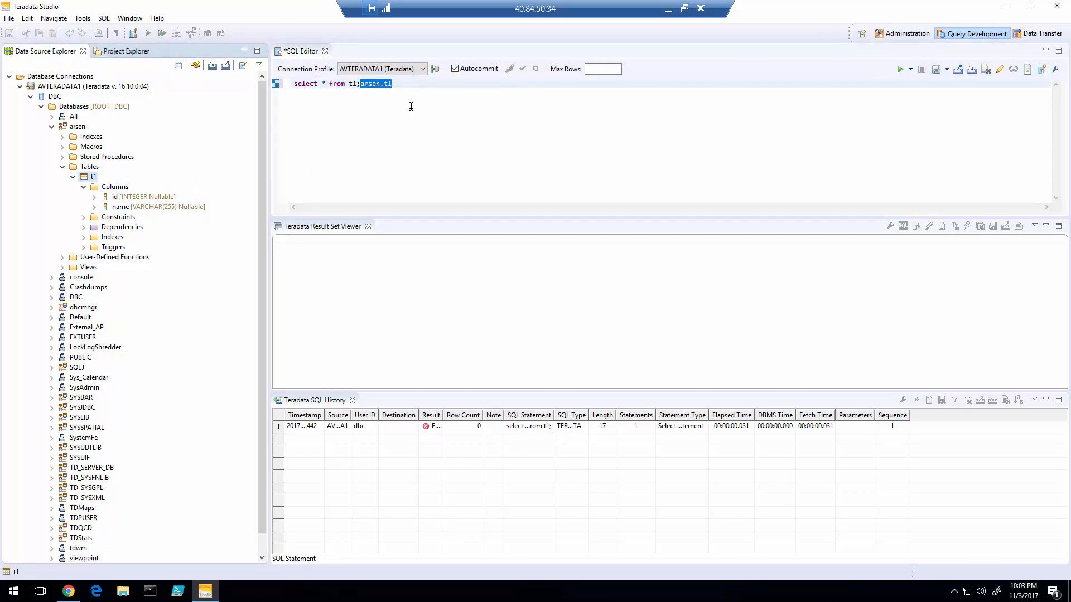
pyautogui.click(378, 102)
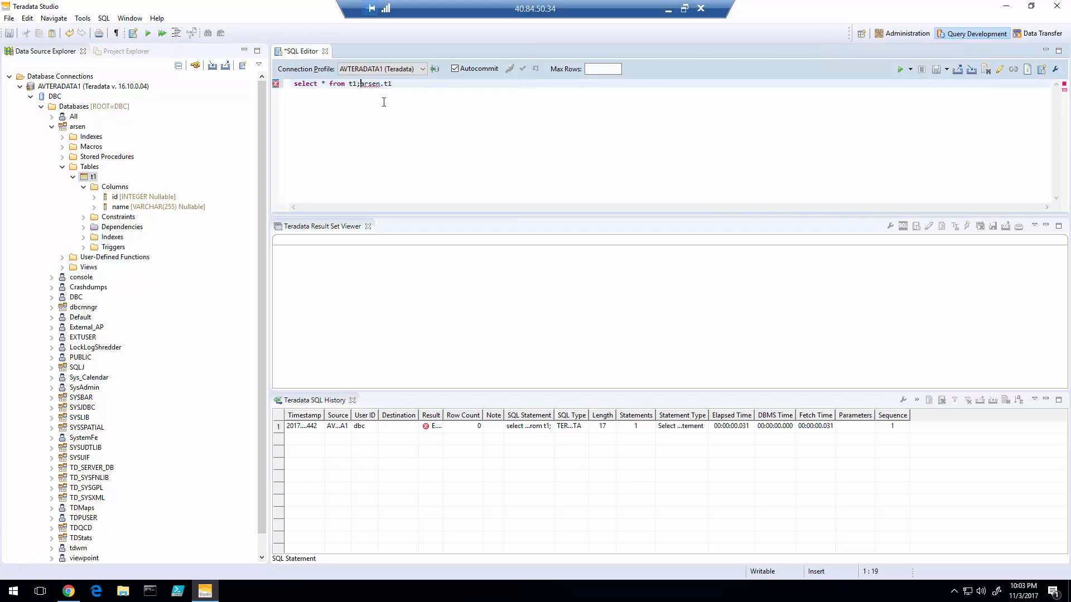
pyautogui.press('BackSpace')
pyautogui.press('BackSpace')
pyautogui.press('BackSpace')
pyautogui.click(900, 70)
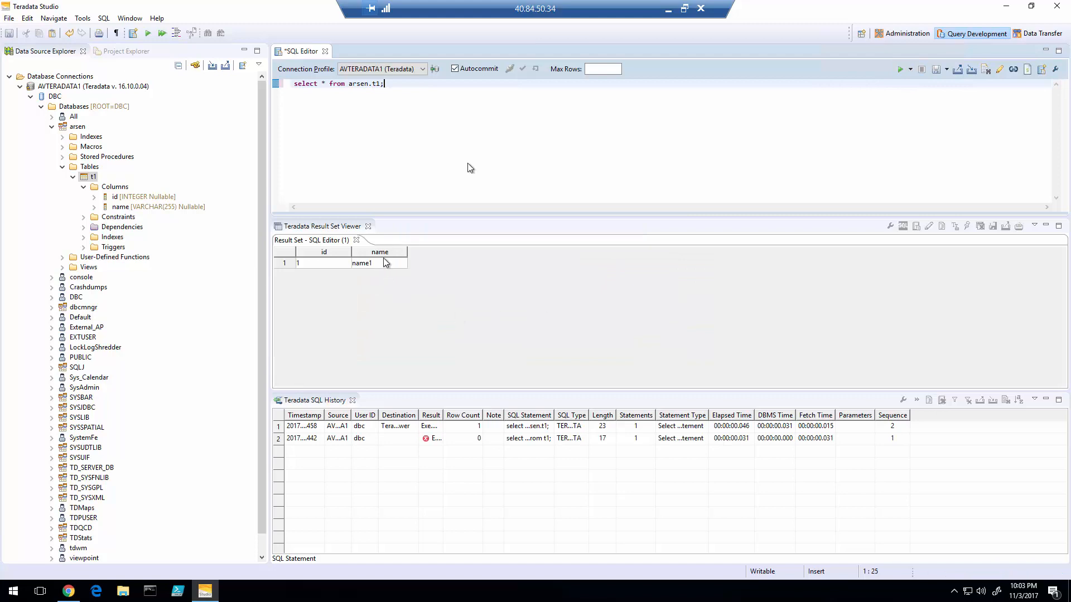
pyautogui.click(668, 8)
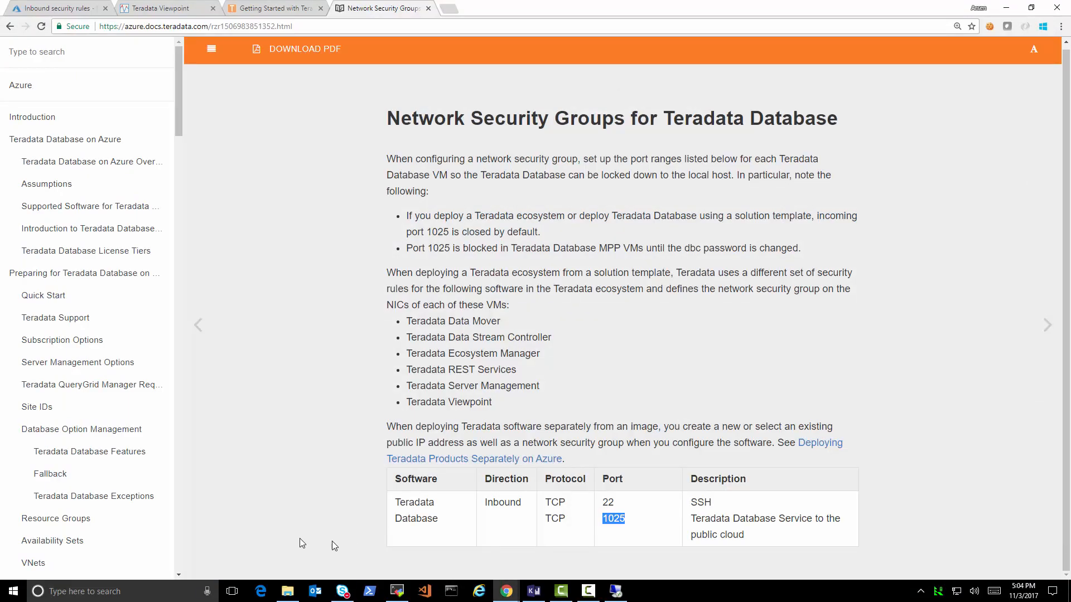
# - Exit the old root shell, close its tab and open a fresh database server session
pyautogui.click(396, 591)
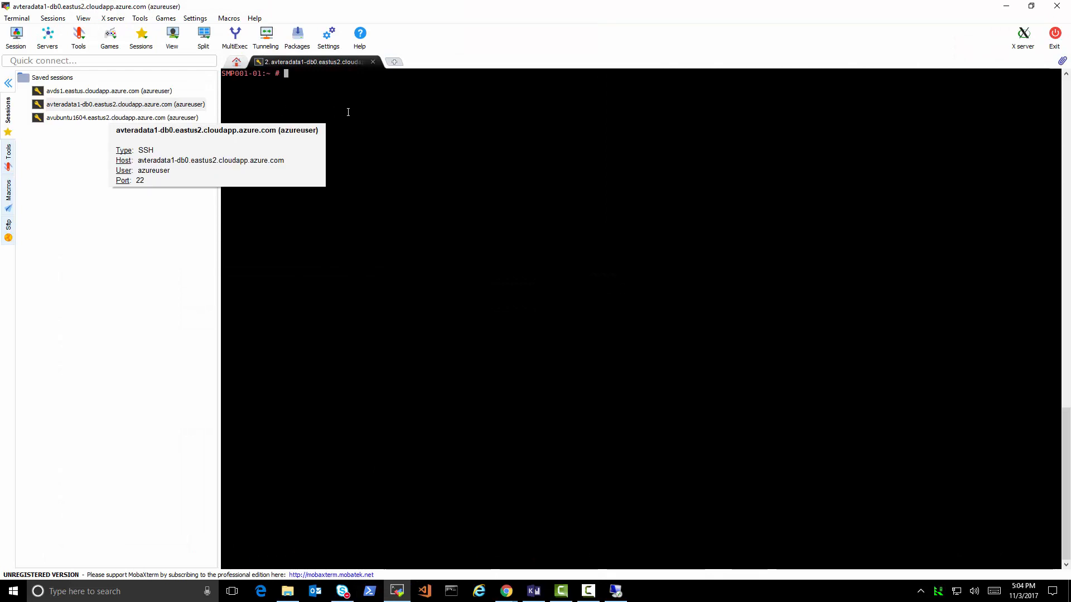
pyautogui.write('exit')
pyautogui.press('Return')
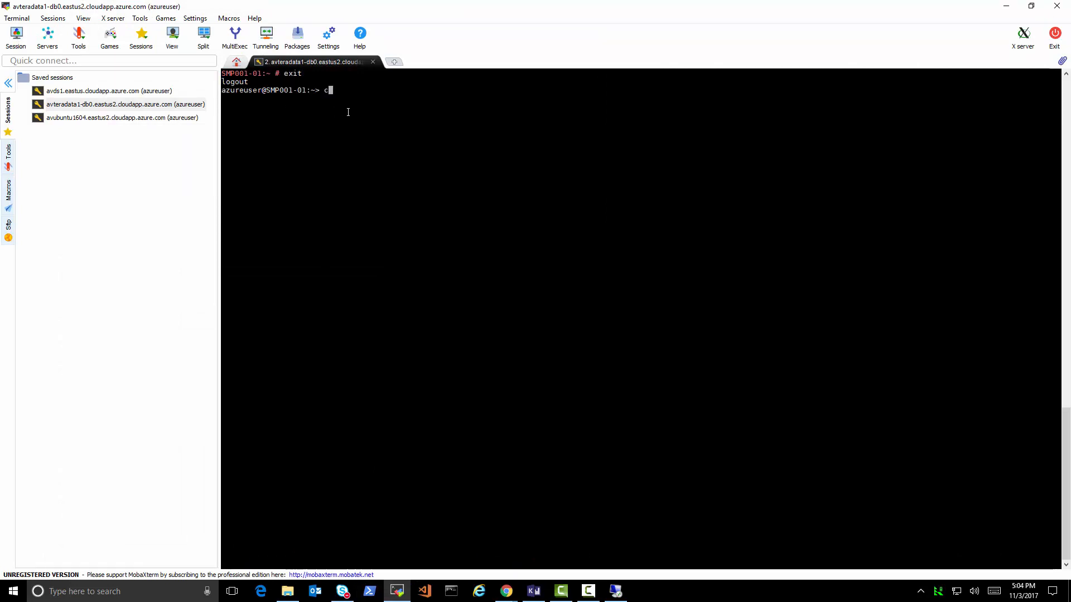
pyautogui.press('Return')
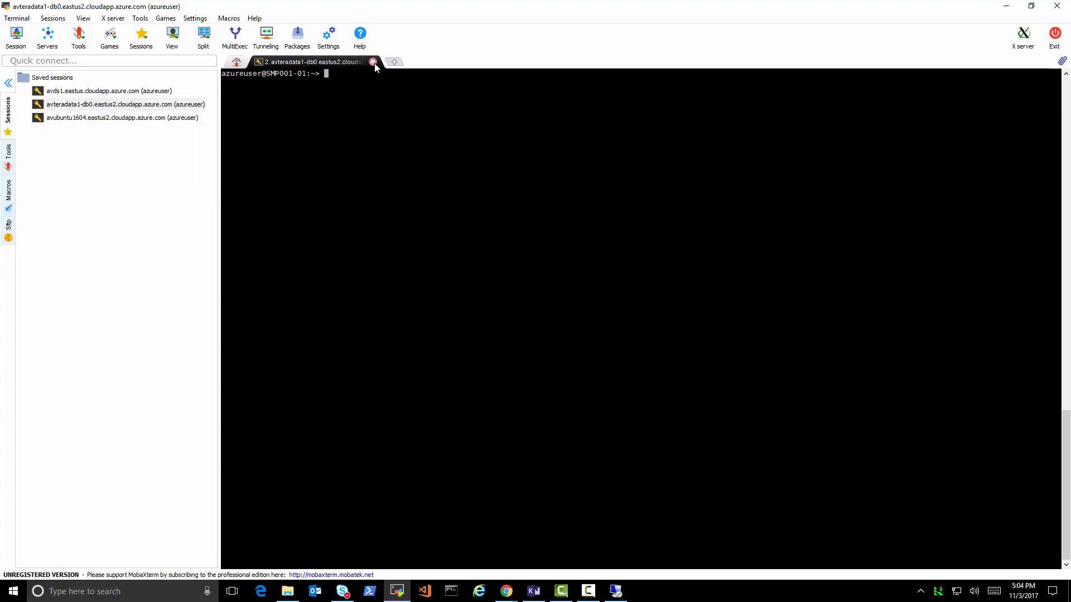
pyautogui.click(373, 62)
pyautogui.click(515, 320)
pyautogui.rightClick(155, 109)
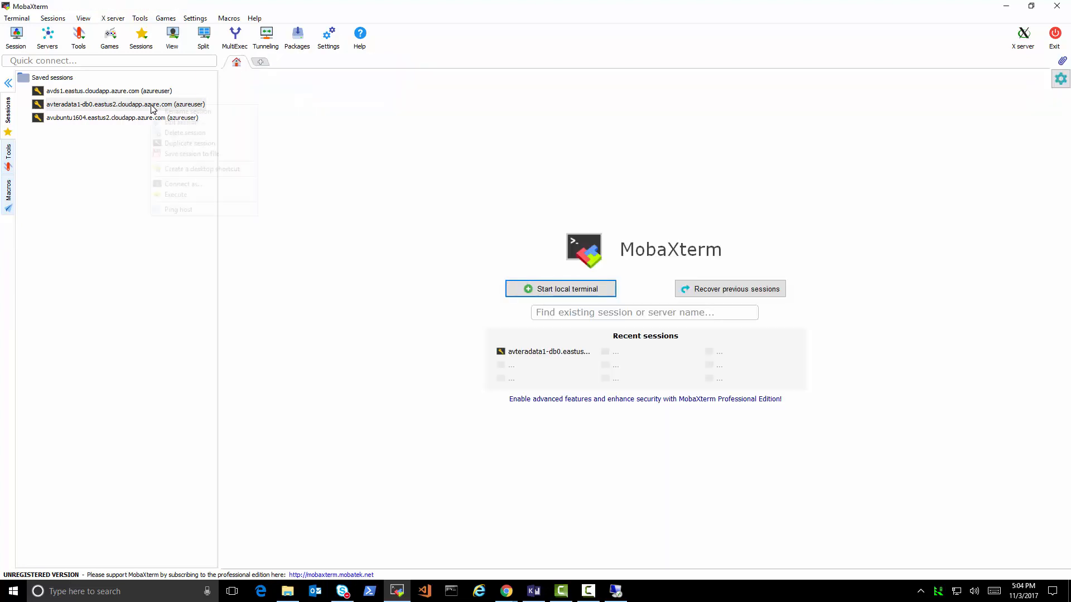
pyautogui.doubleClick(124, 106)
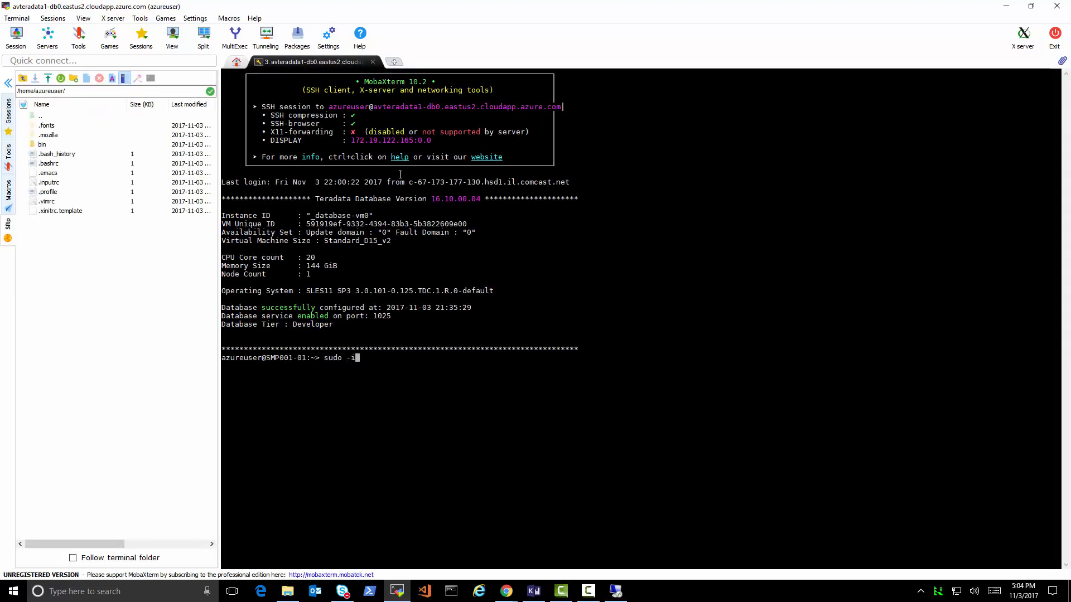
# - Become root, start BTEQ, log on as dbc, use database arsen and list t1's rows
pyautogui.press('Return')
pyautogui.write('bteq')
pyautogui.press('Return')
pyautogui.write('.logon')
pyautogui.press('Return')
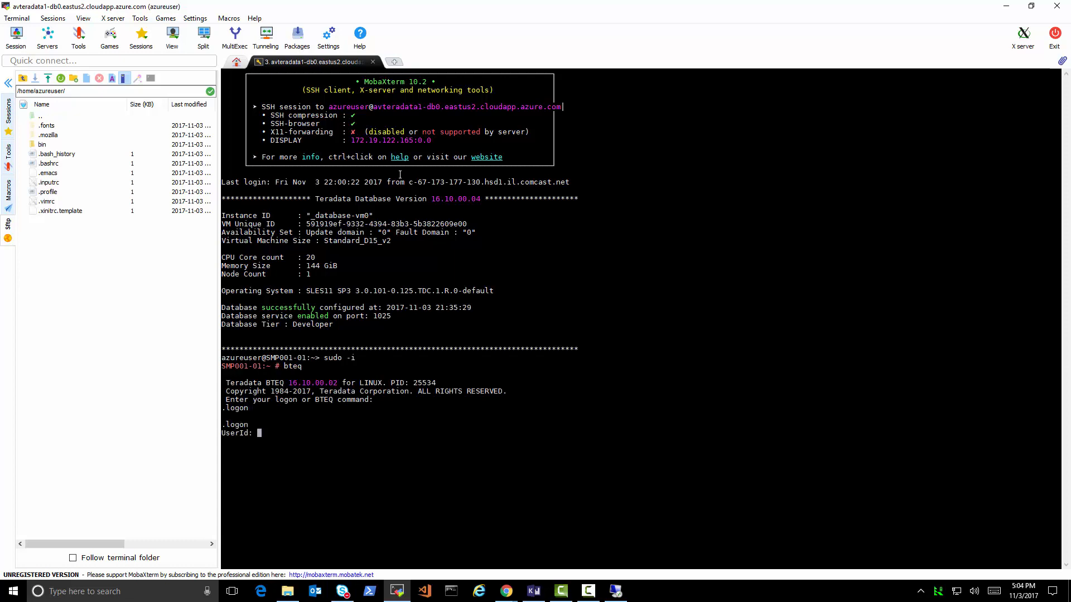
pyautogui.write('dbc')
pyautogui.press('Return')
pyautogui.press('Return')
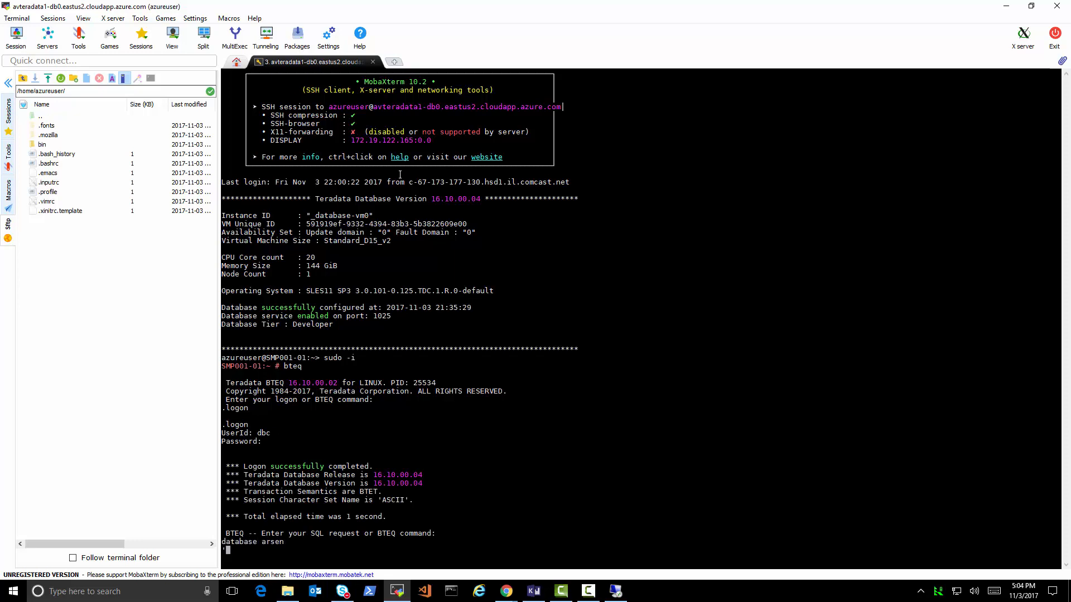
pyautogui.press('Return')
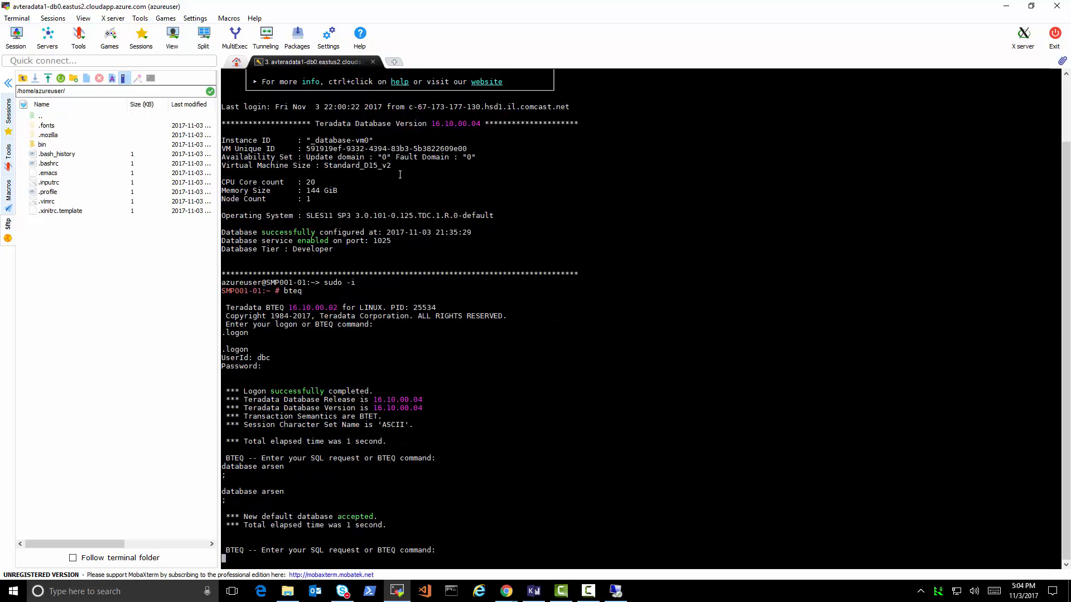
pyautogui.write('select * from t1;')
pyautogui.press('Return')
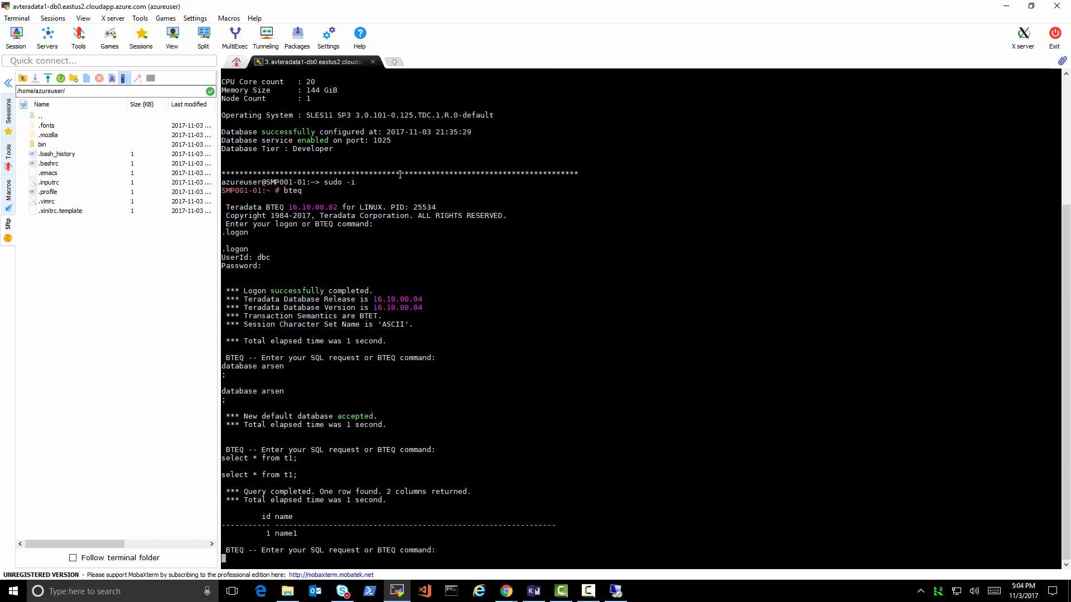
# - Insert row (2, 'name2') into t1, confirm both rows, and rerun the arsen.t1 query in Studio
pyautogui.write("insert into t1 (id, name) values (2, '")
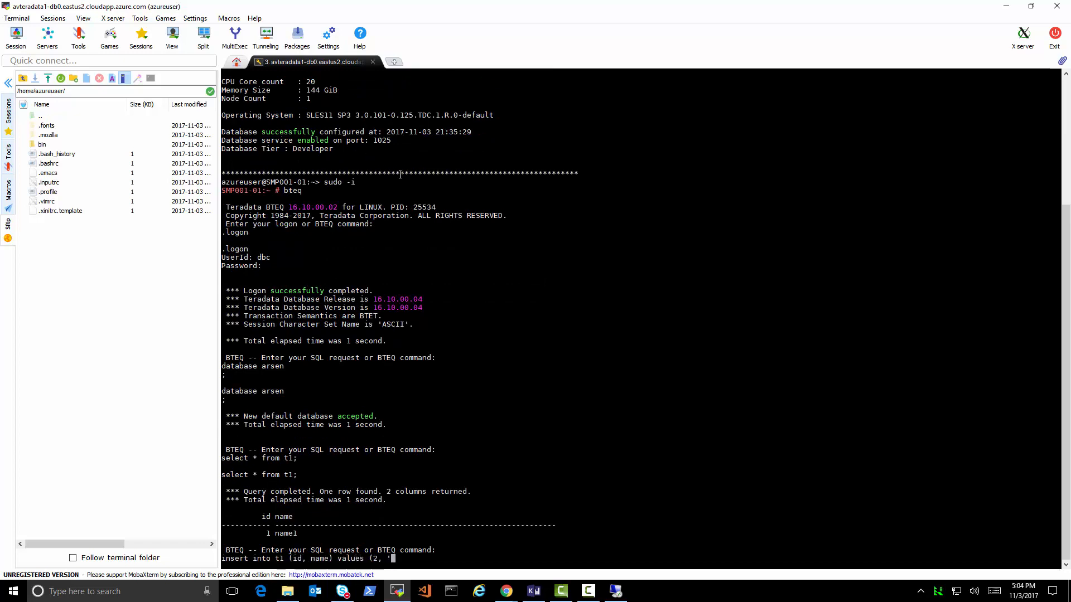
pyautogui.write("name2');")
pyautogui.press('Return')
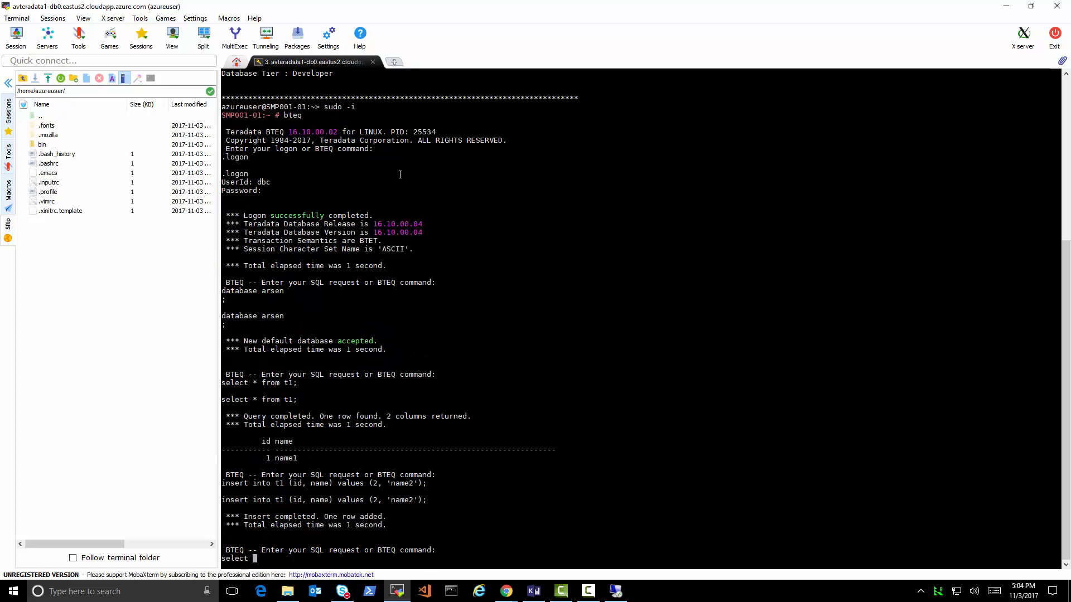
pyautogui.press('Return')
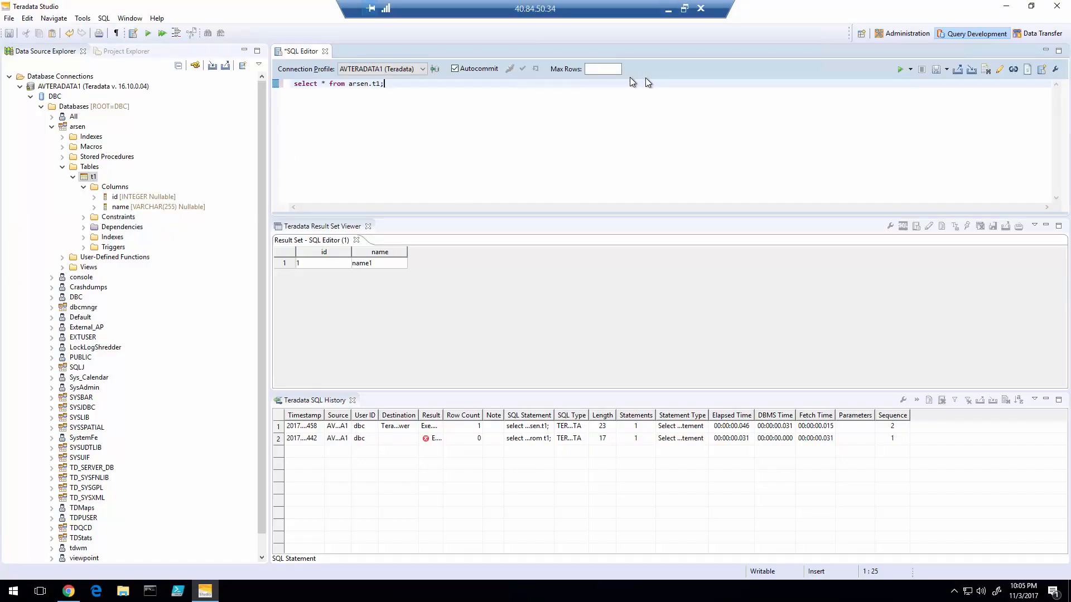
pyautogui.click(900, 69)
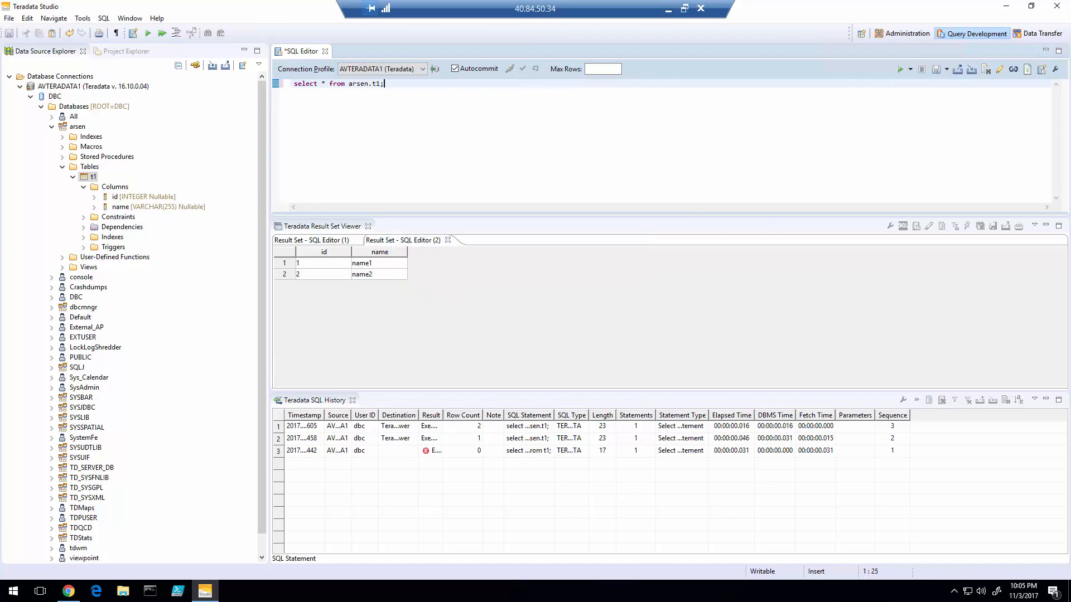
pyautogui.click(668, 9)
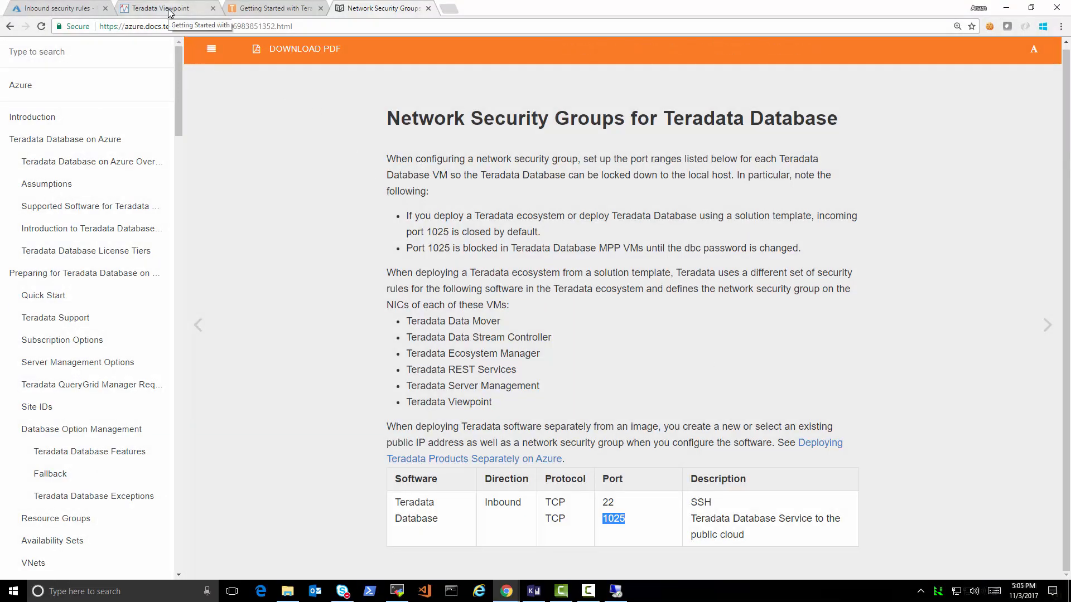
# - In Viewpoint's SQL Scratchpad, run only 'select * from t1;' to return name1 and name2, then open the dashboard
pyautogui.click(168, 9)
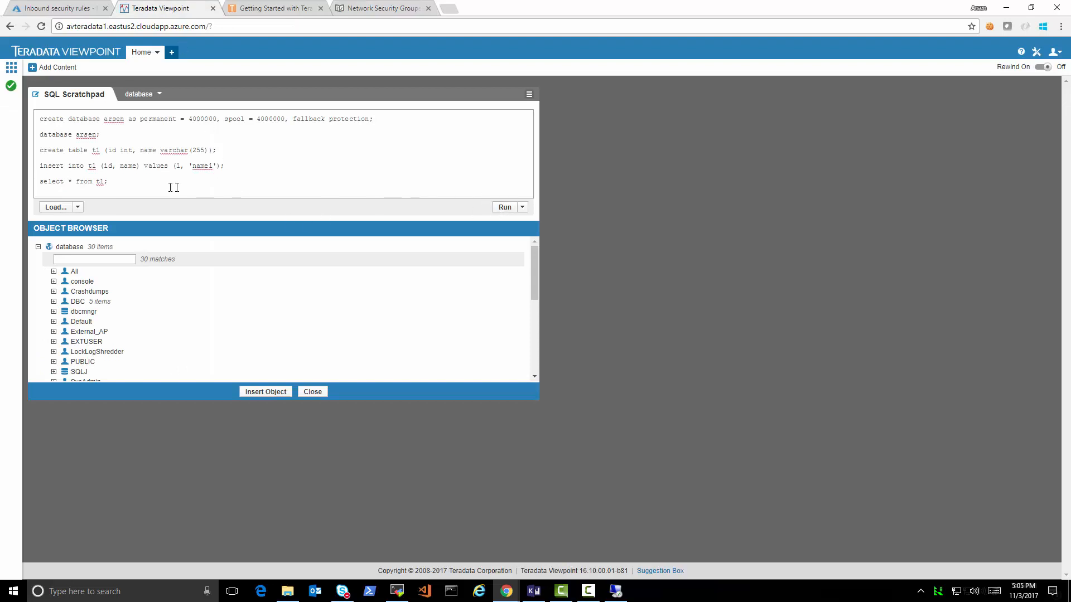
pyautogui.moveTo(158, 182); pyautogui.dragTo(30, 183)
pyautogui.click(505, 207)
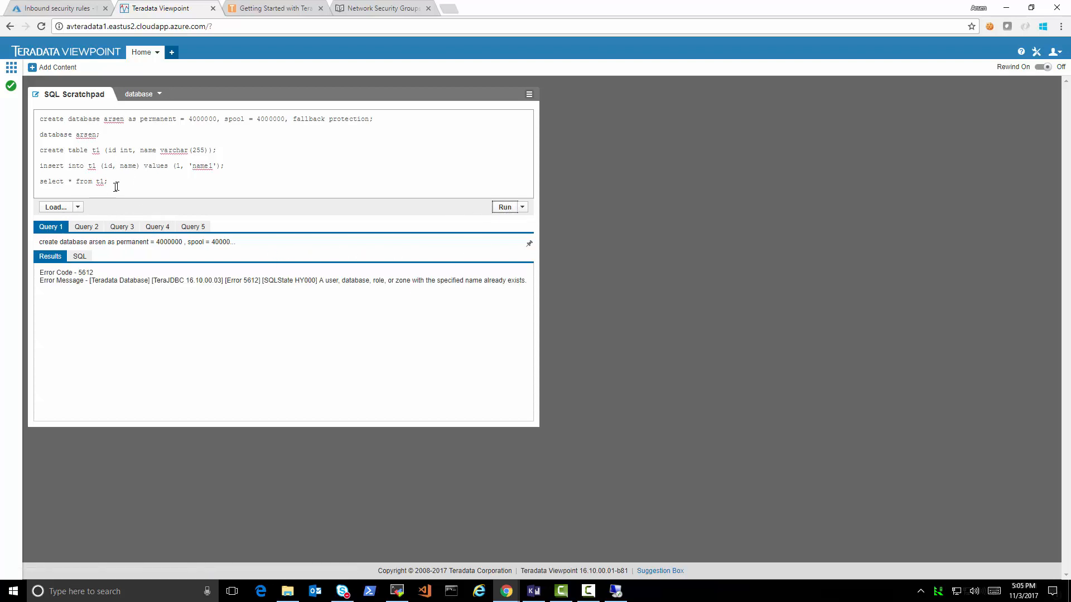
pyautogui.moveTo(114, 183); pyautogui.dragTo(41, 182)
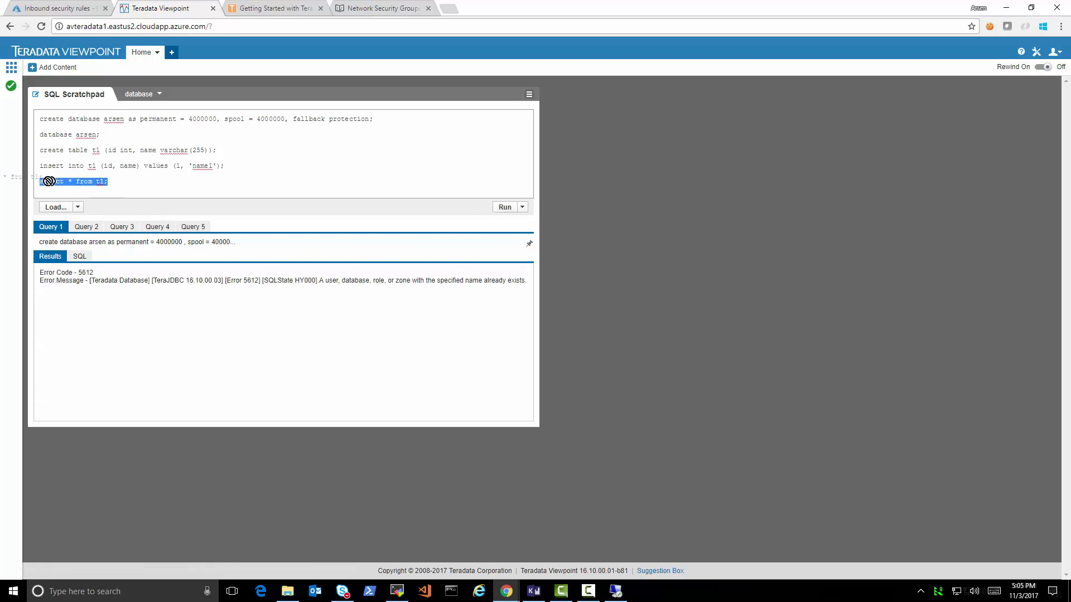
pyautogui.click(522, 207)
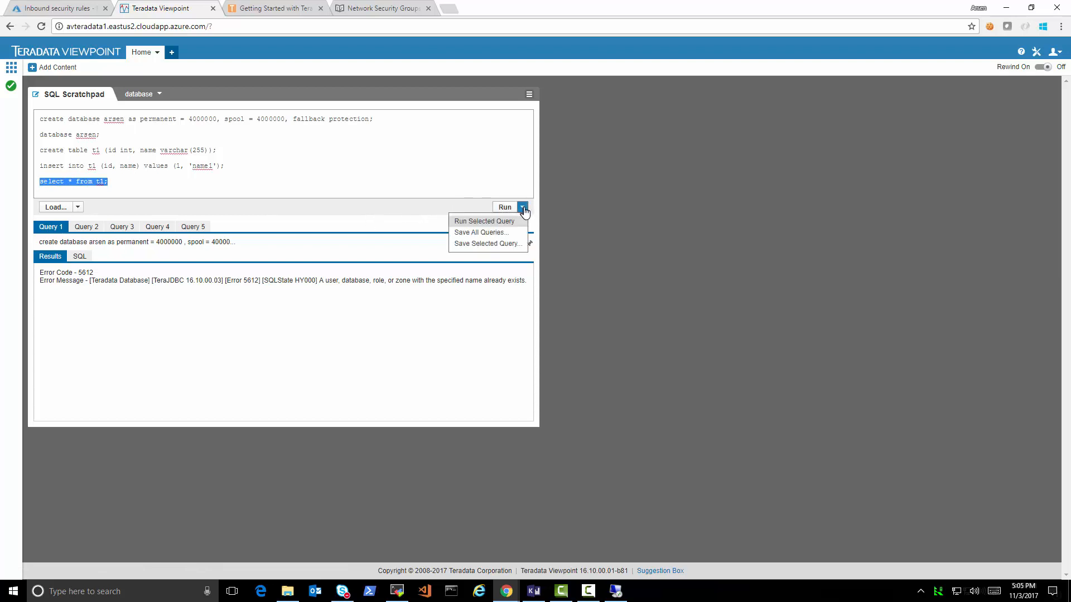
pyautogui.click(489, 222)
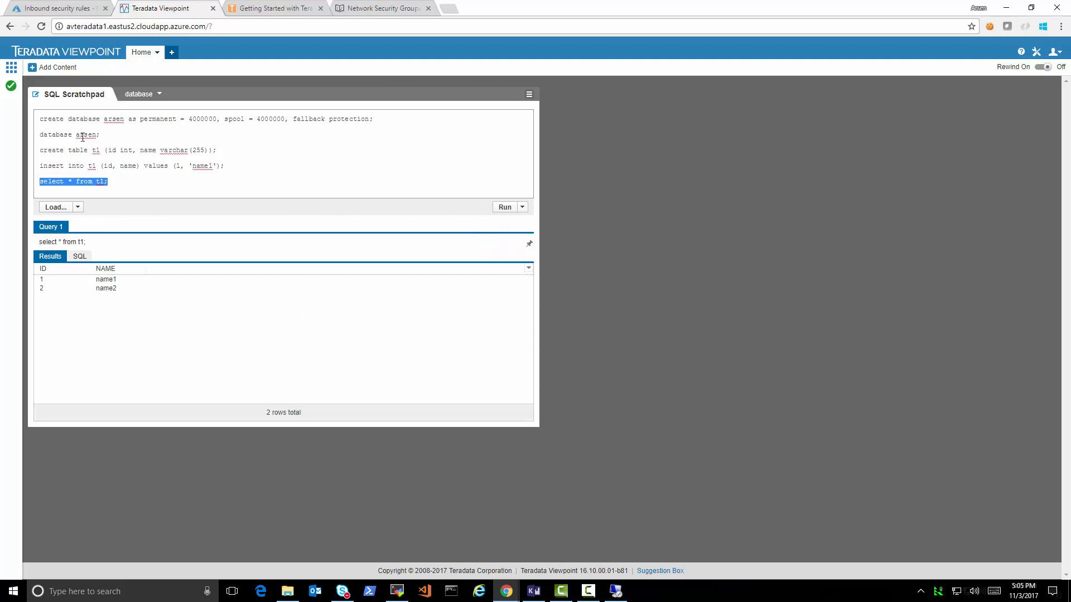
pyautogui.click(13, 83)
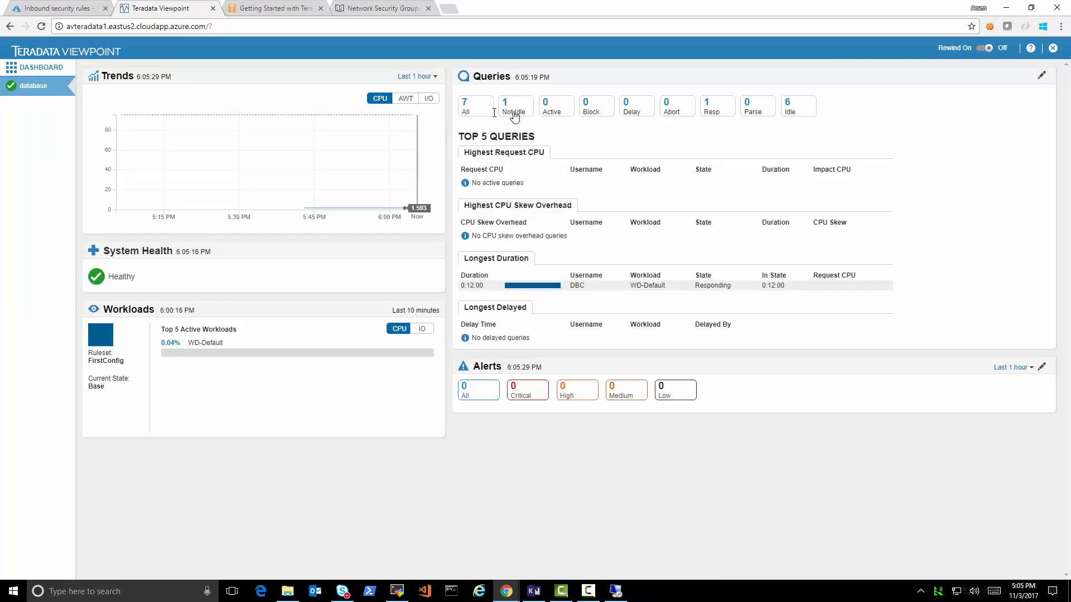
# - List all 7 Viewpoint sessions, inspect sessions 1024 and 1008, then close the Azure inbound rules blade
pyautogui.click(464, 107)
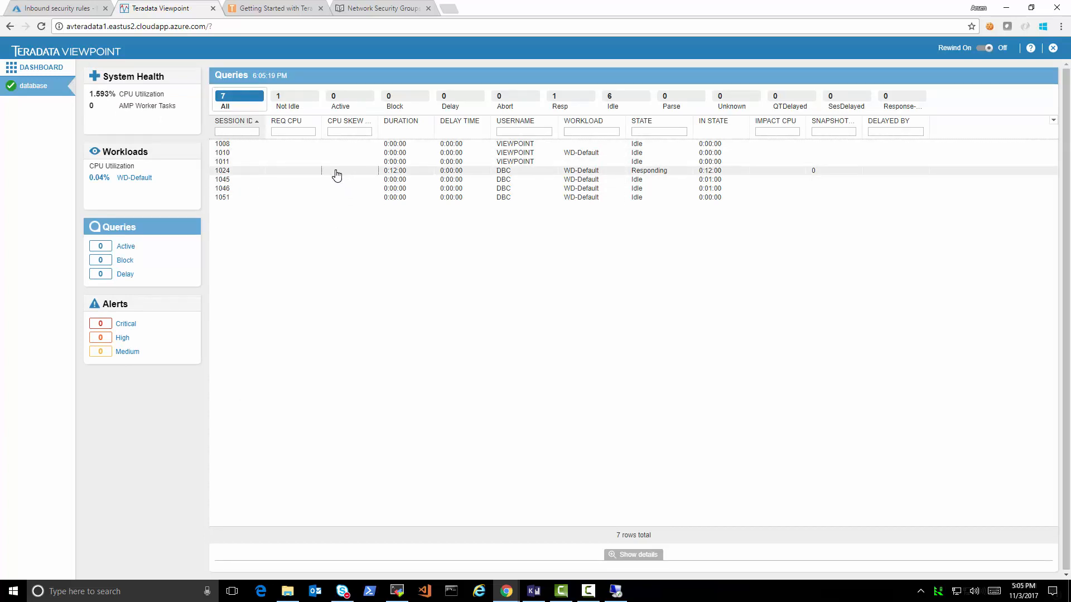
pyautogui.click(336, 171)
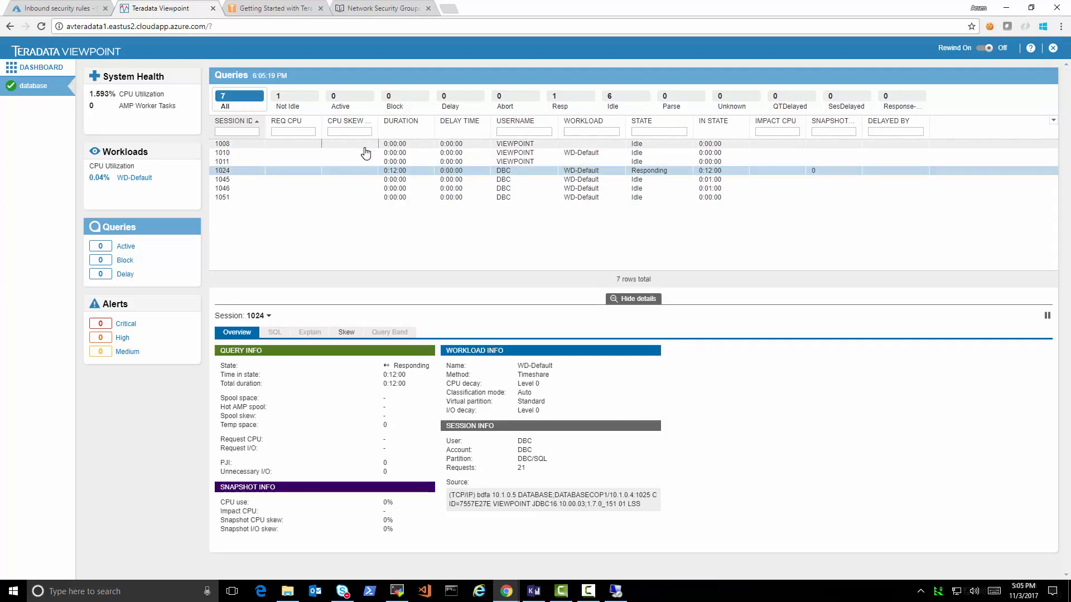
pyautogui.click(363, 147)
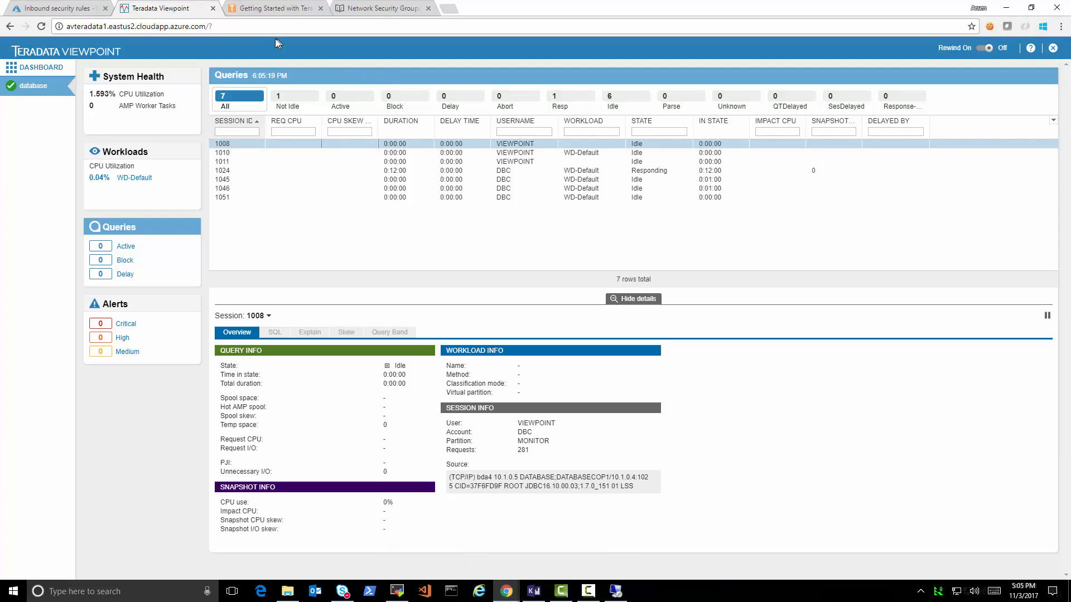
pyautogui.click(83, 8)
pyautogui.click(1061, 75)
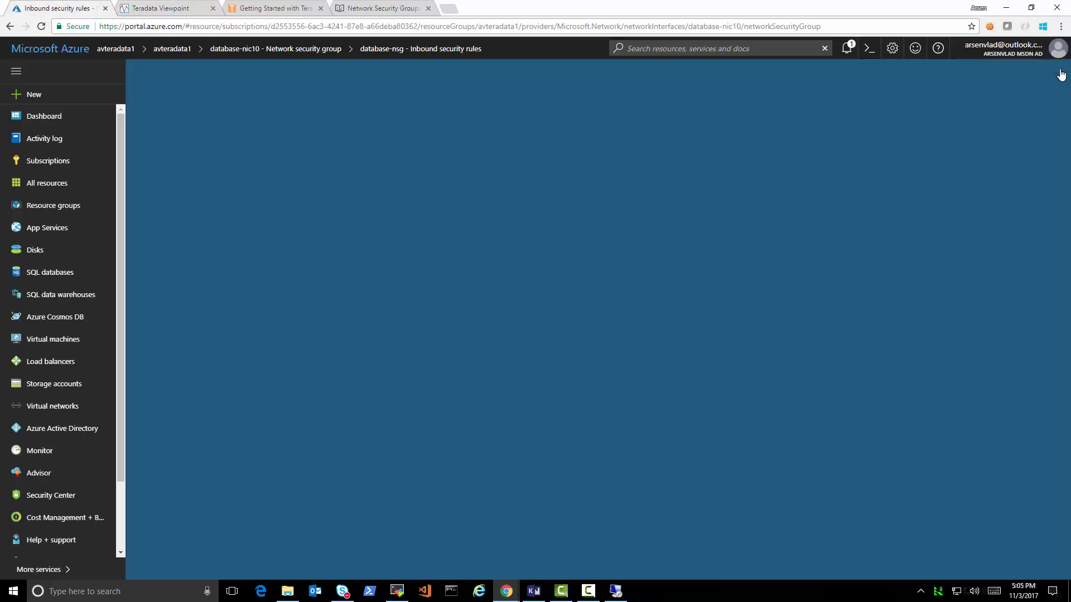
# - Delete the avteradata1 resource group, confirming by pasting its name into the confirmation field
pyautogui.click(1061, 71)
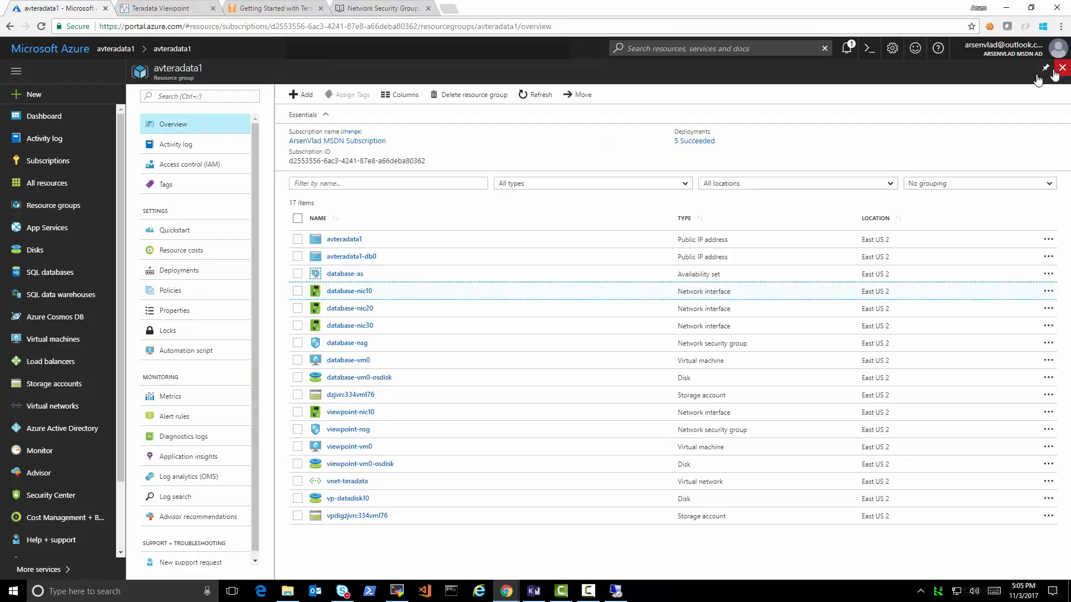
pyautogui.click(461, 97)
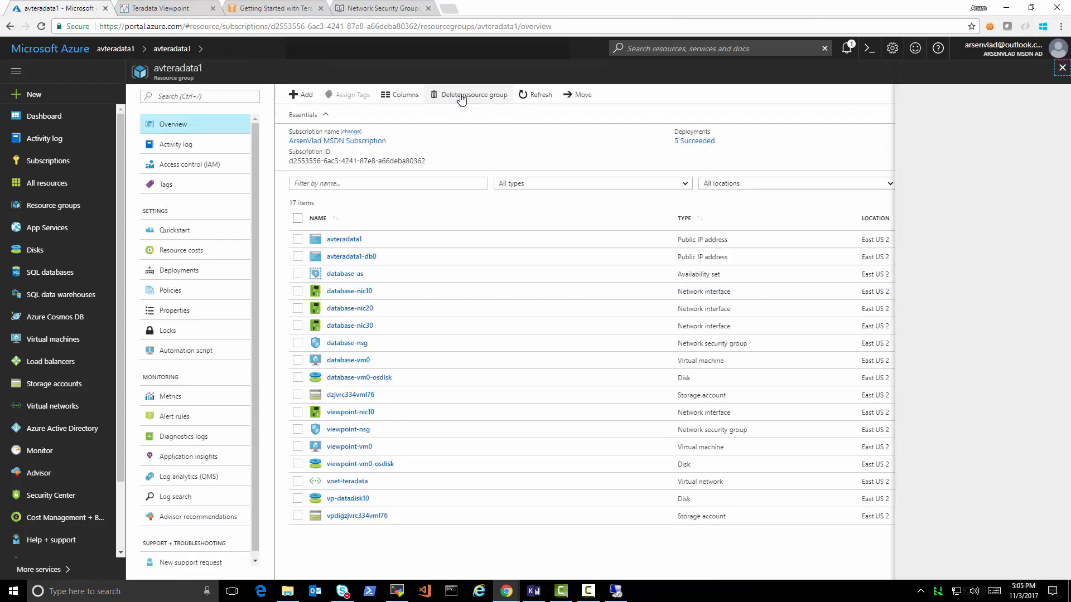
pyautogui.doubleClick(961, 95)
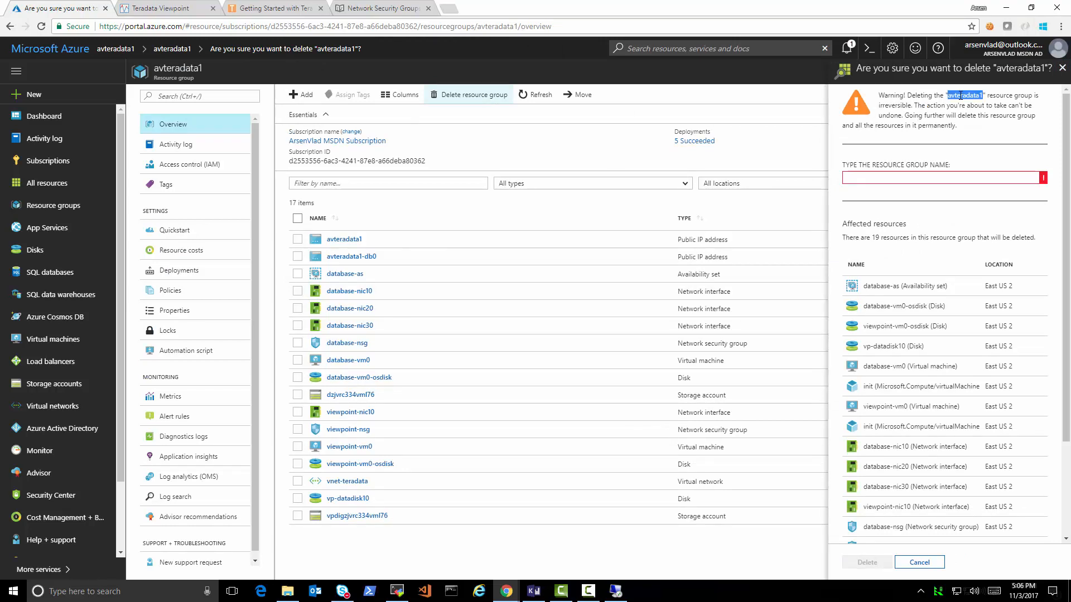
pyautogui.hotkey('ctrl', 'c')
pyautogui.click(923, 177)
pyautogui.hotkey('ctrl', 'v')
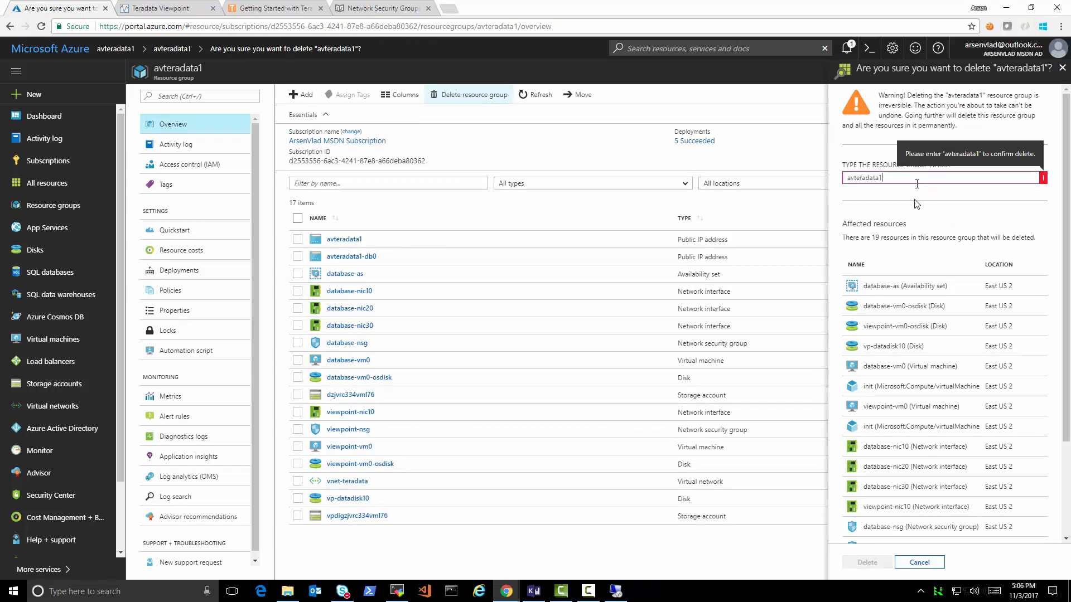
pyautogui.click(853, 566)
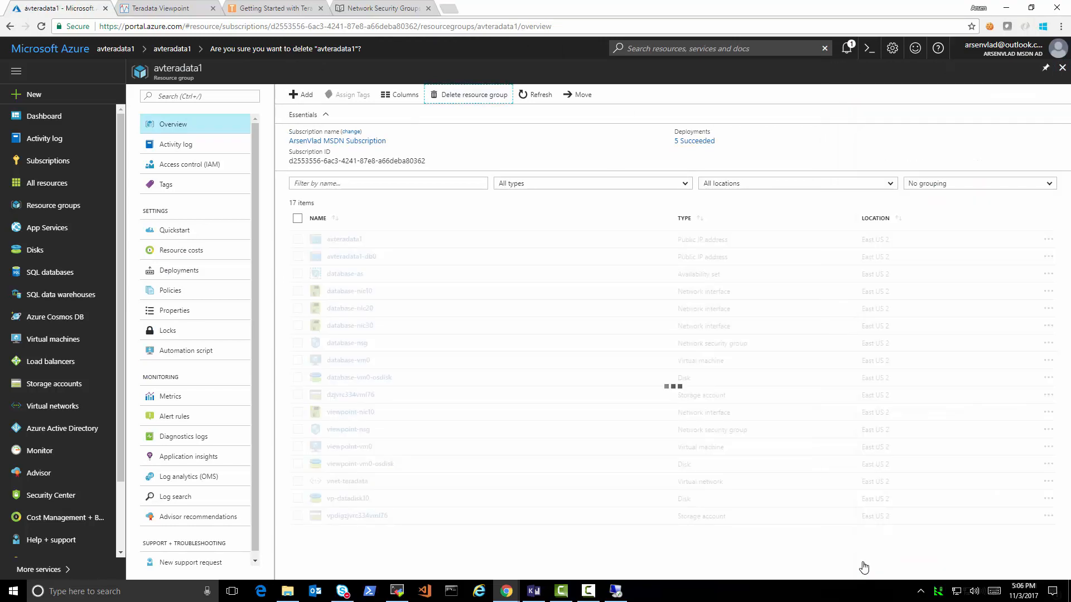